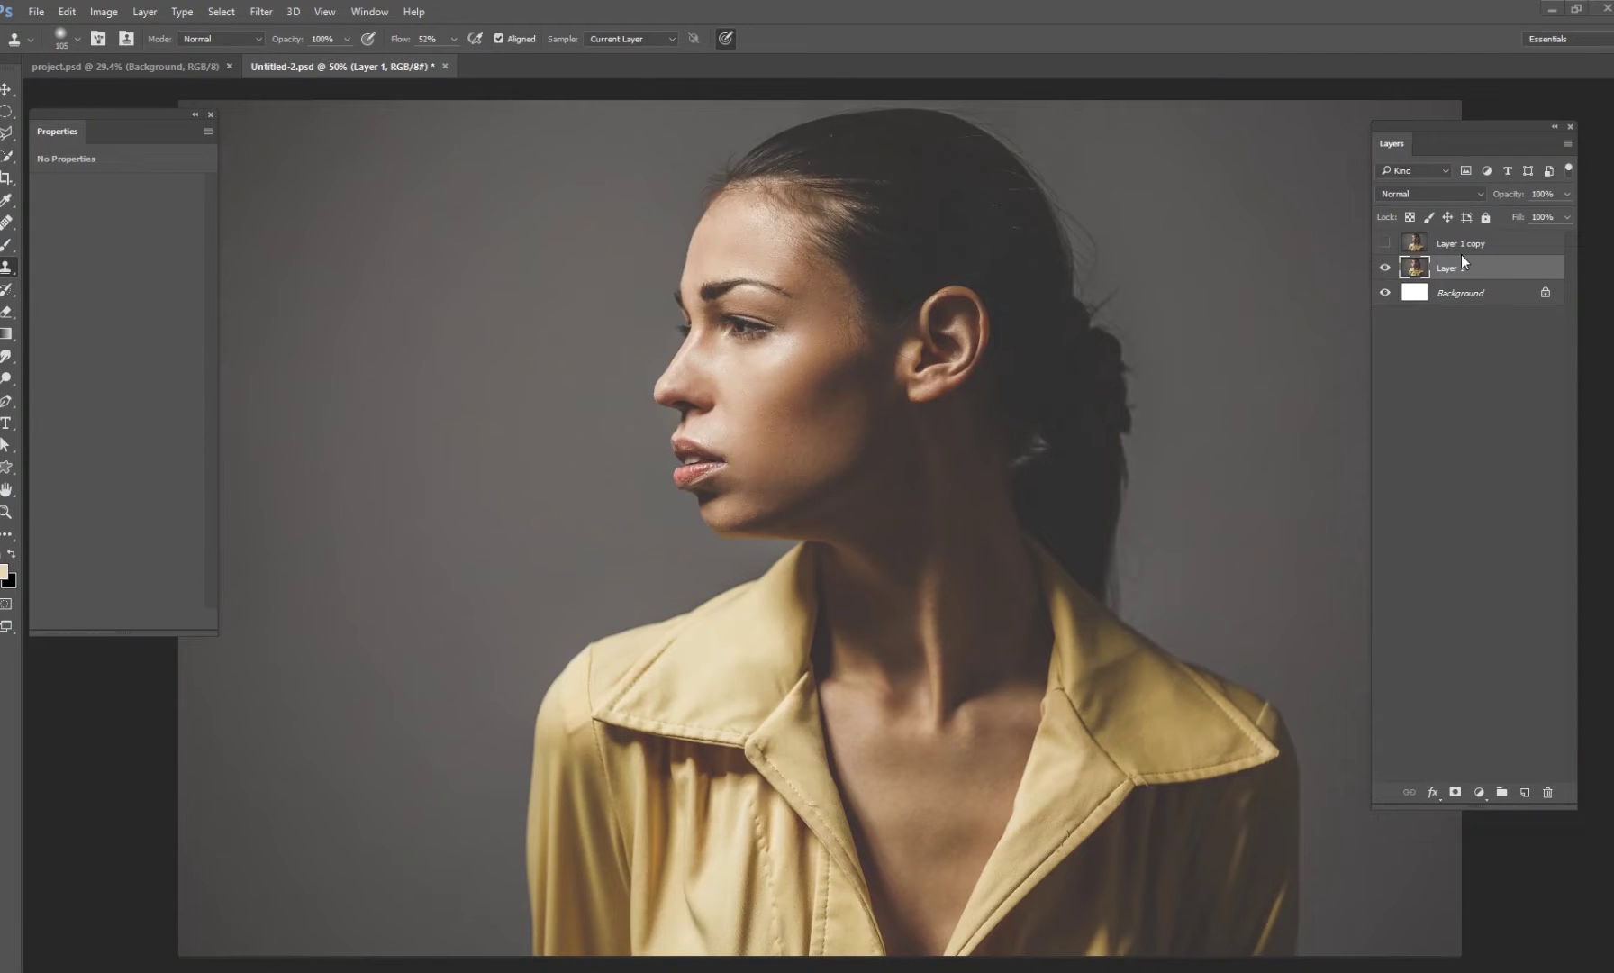
- Delete the hidden Layer 1 copy so only Layer 1 sits above the Background
key("alt+bracketright")
key("Delete")
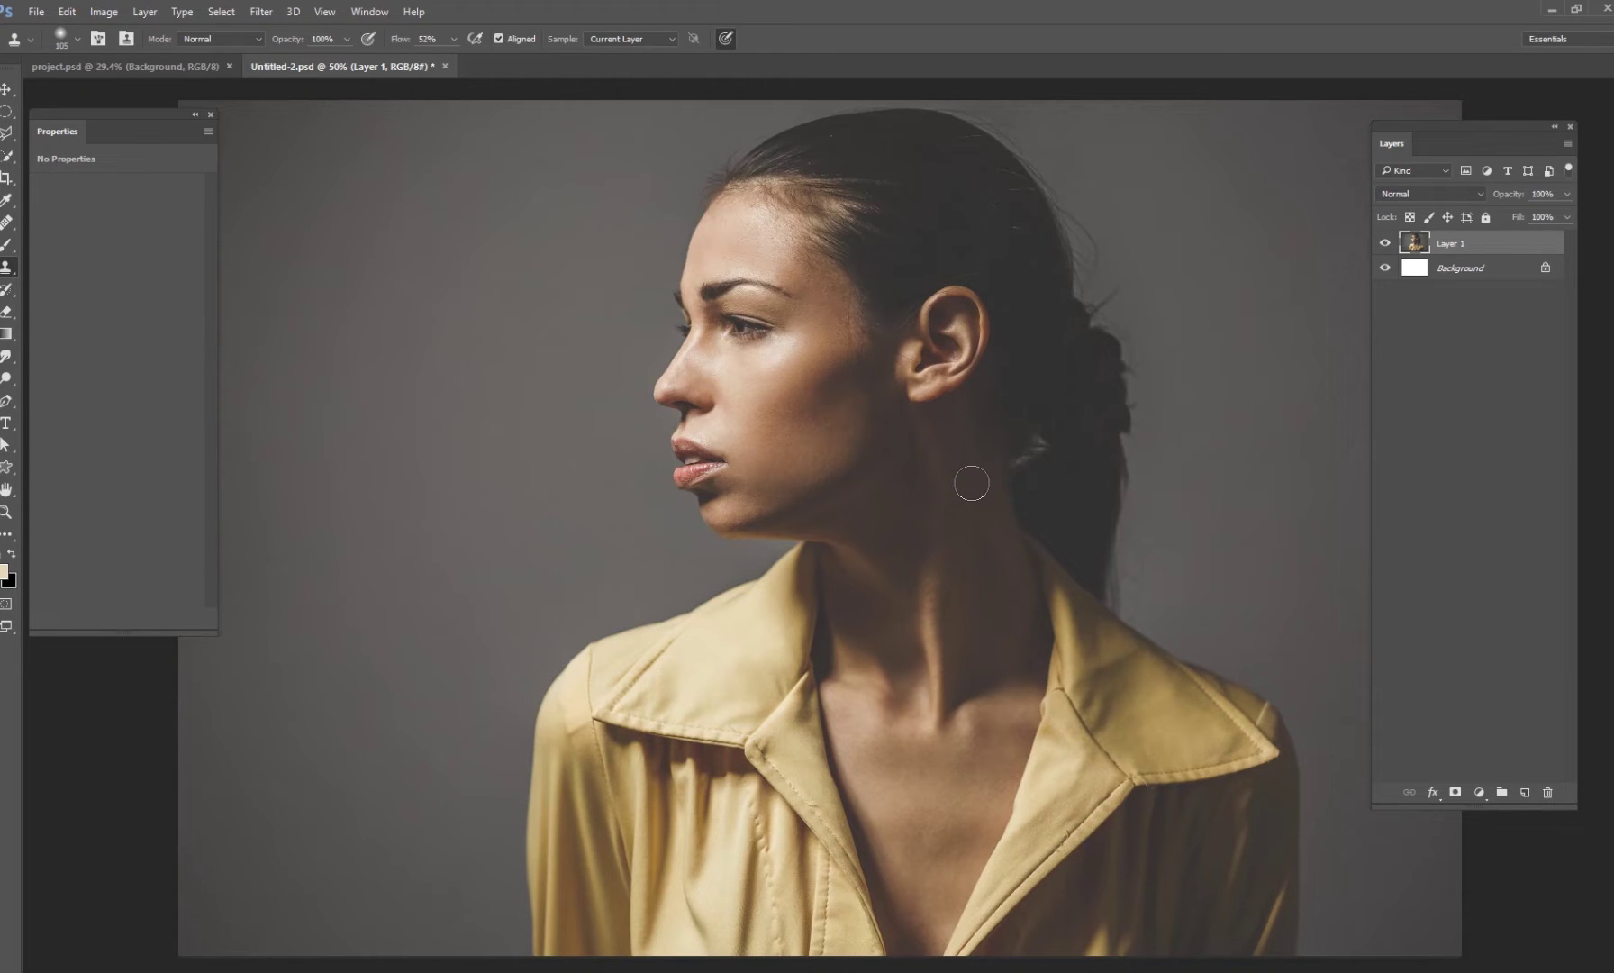
- Quick-select the face from nose bridge and upper lip up to the hairline, then copy it to Layer 2
left_click(6, 156)
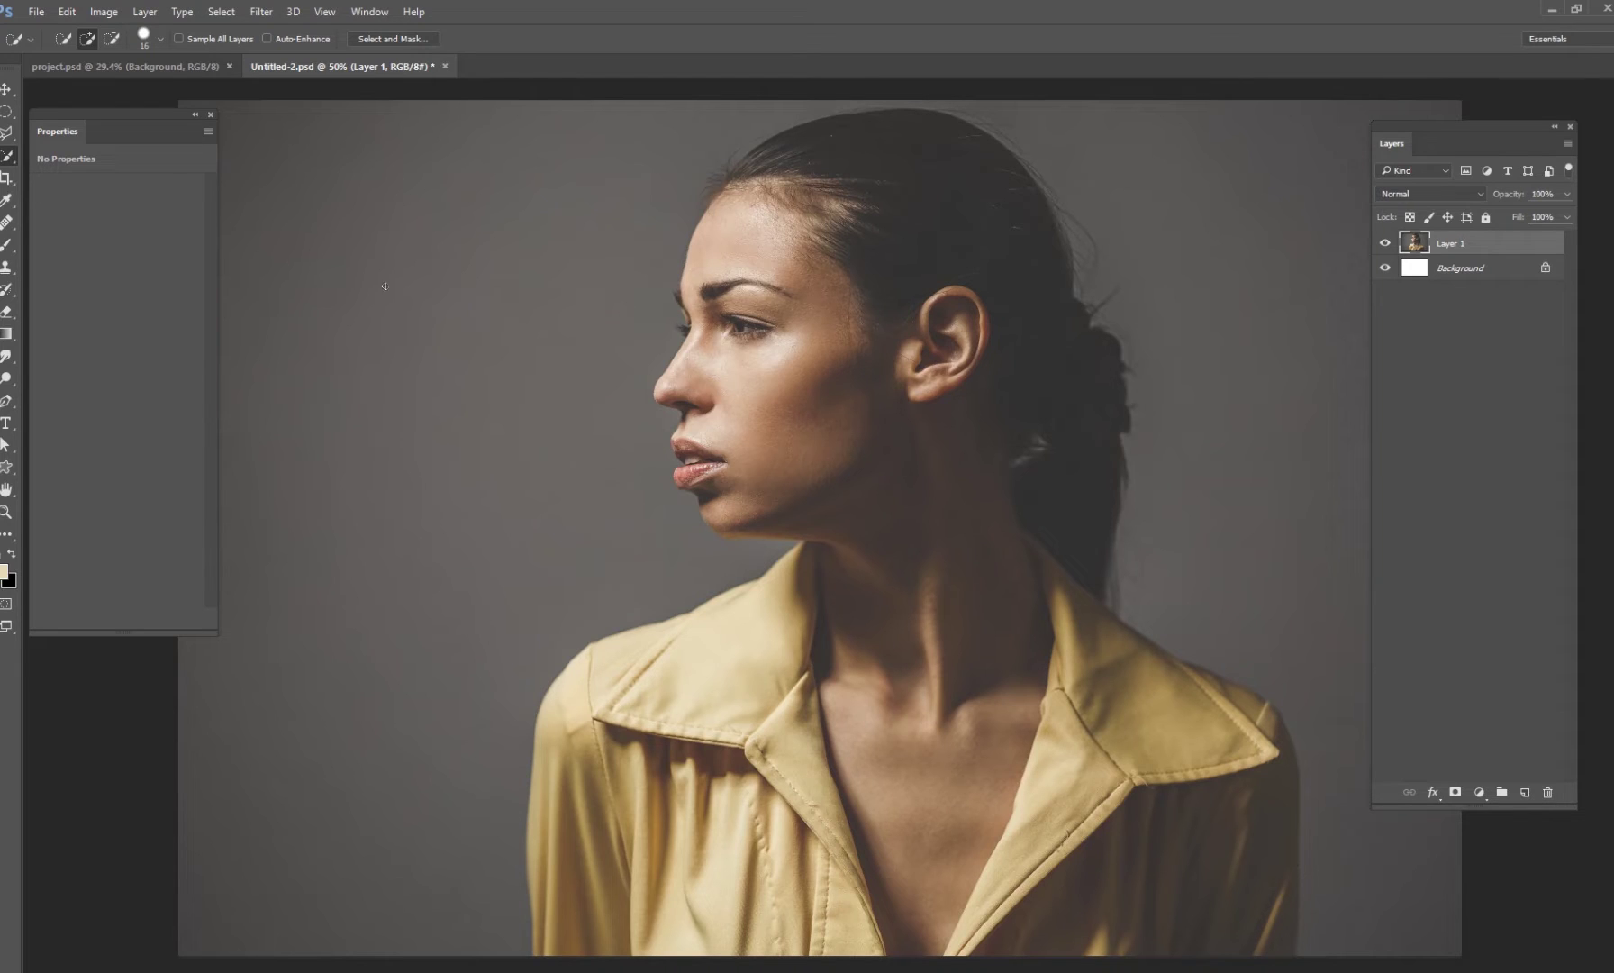
mouse_move(681, 371)
left_mouse_down()
mouse_move(761, 380)
mouse_move(812, 419)
mouse_move(706, 487)
mouse_move(720, 531)
left_mouse_up()
left_click_drag(806, 402, 764, 272)
key("ctrl+j")
- Duplicate the cut-out face, move the copy left of the head, and realign the original
key("v")
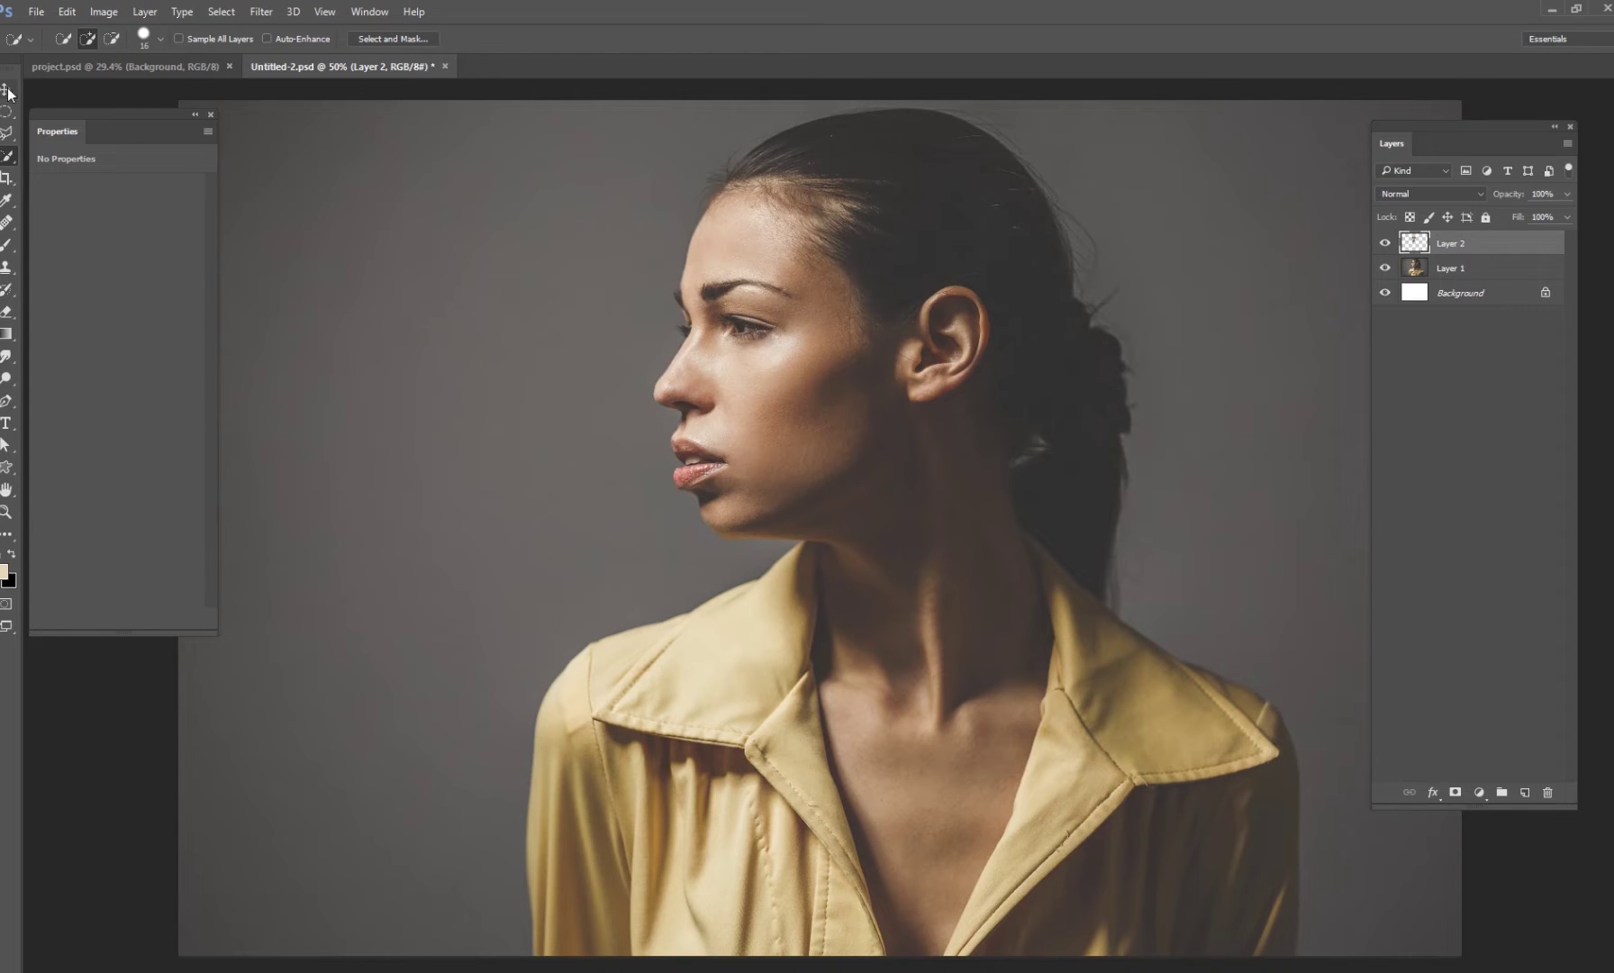
mouse_move(765, 381)
left_mouse_down()
mouse_move(553, 390)
mouse_move(756, 409)
mouse_move(785, 396)
left_mouse_up()
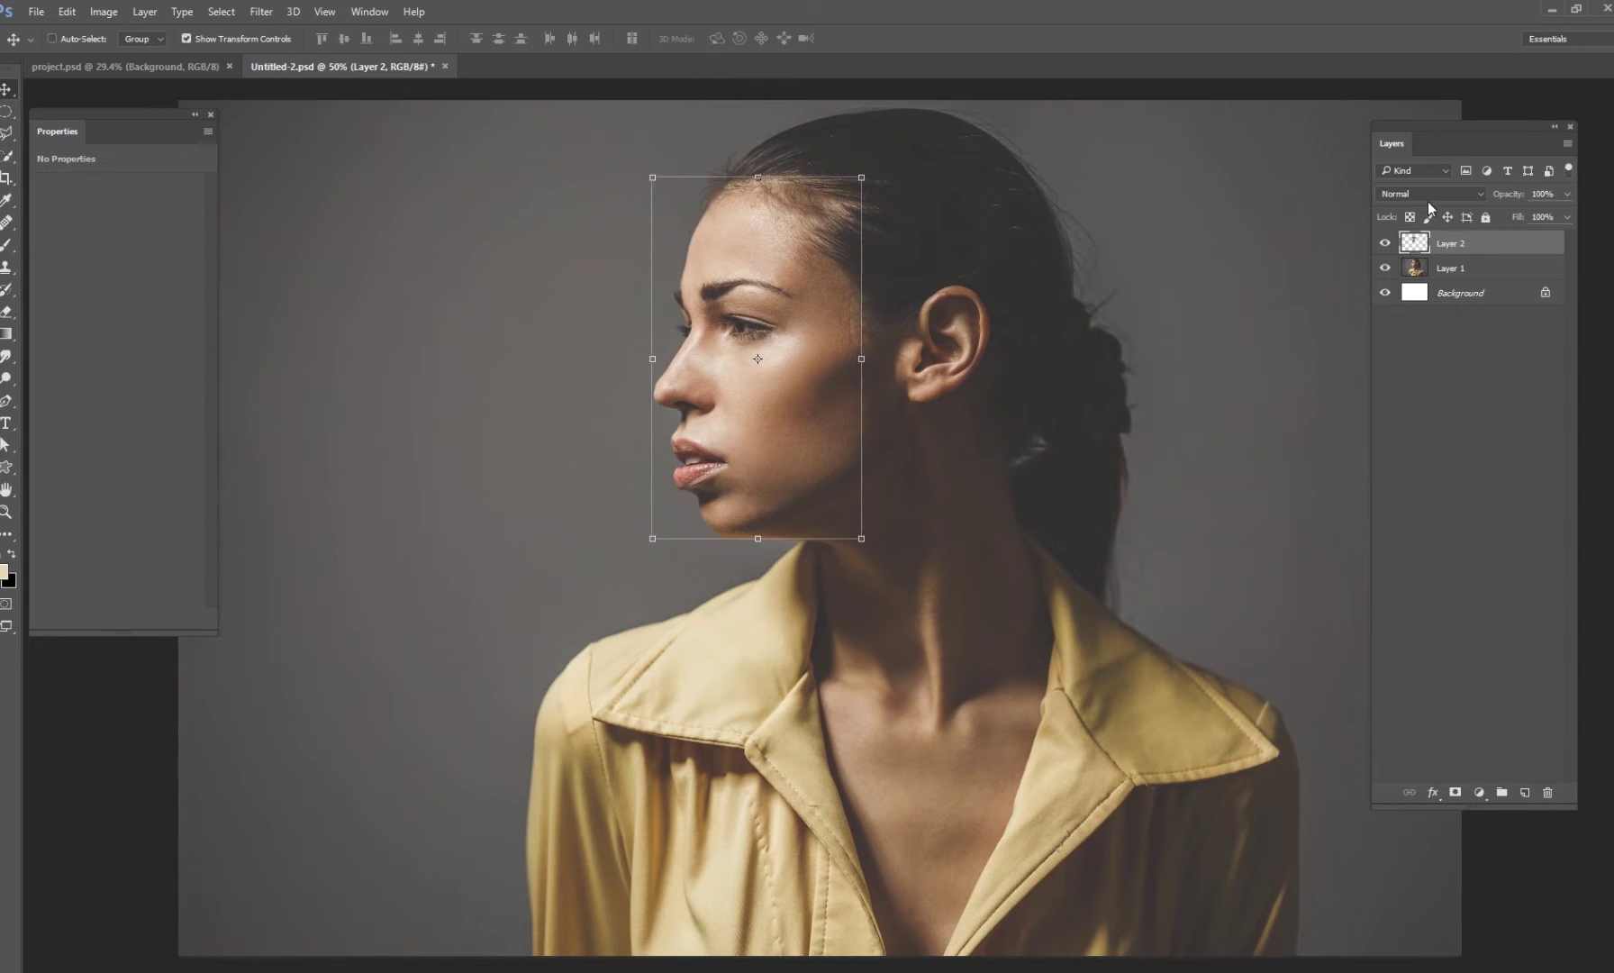
key("ctrl+j")
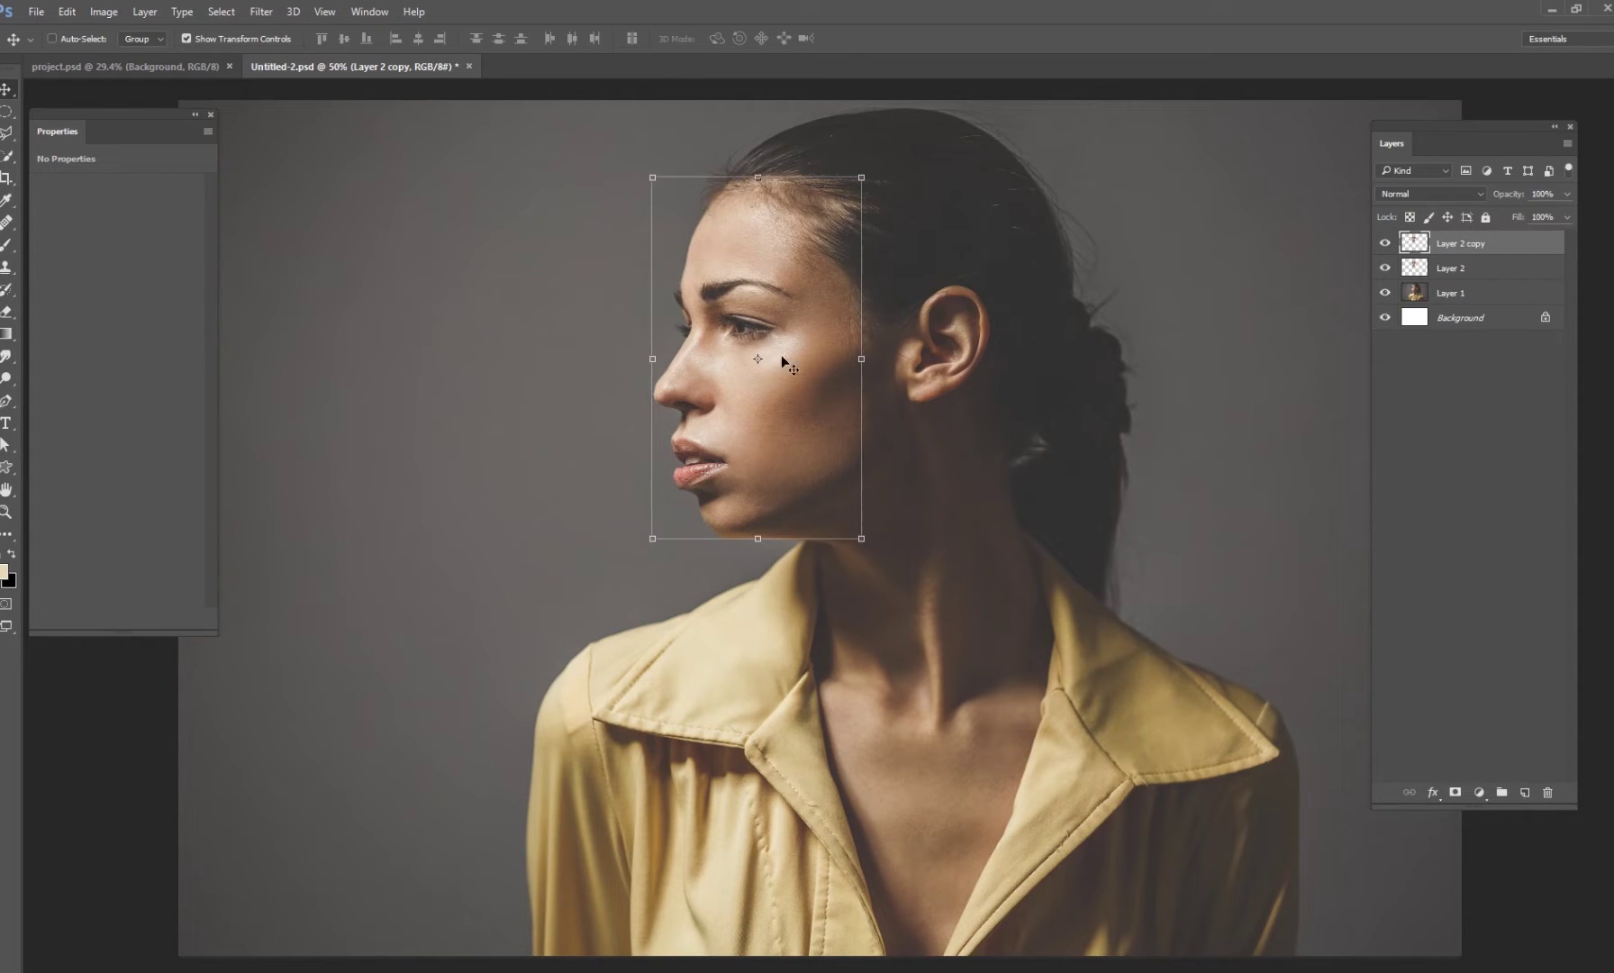
left_click_drag(843, 410, 460, 412)
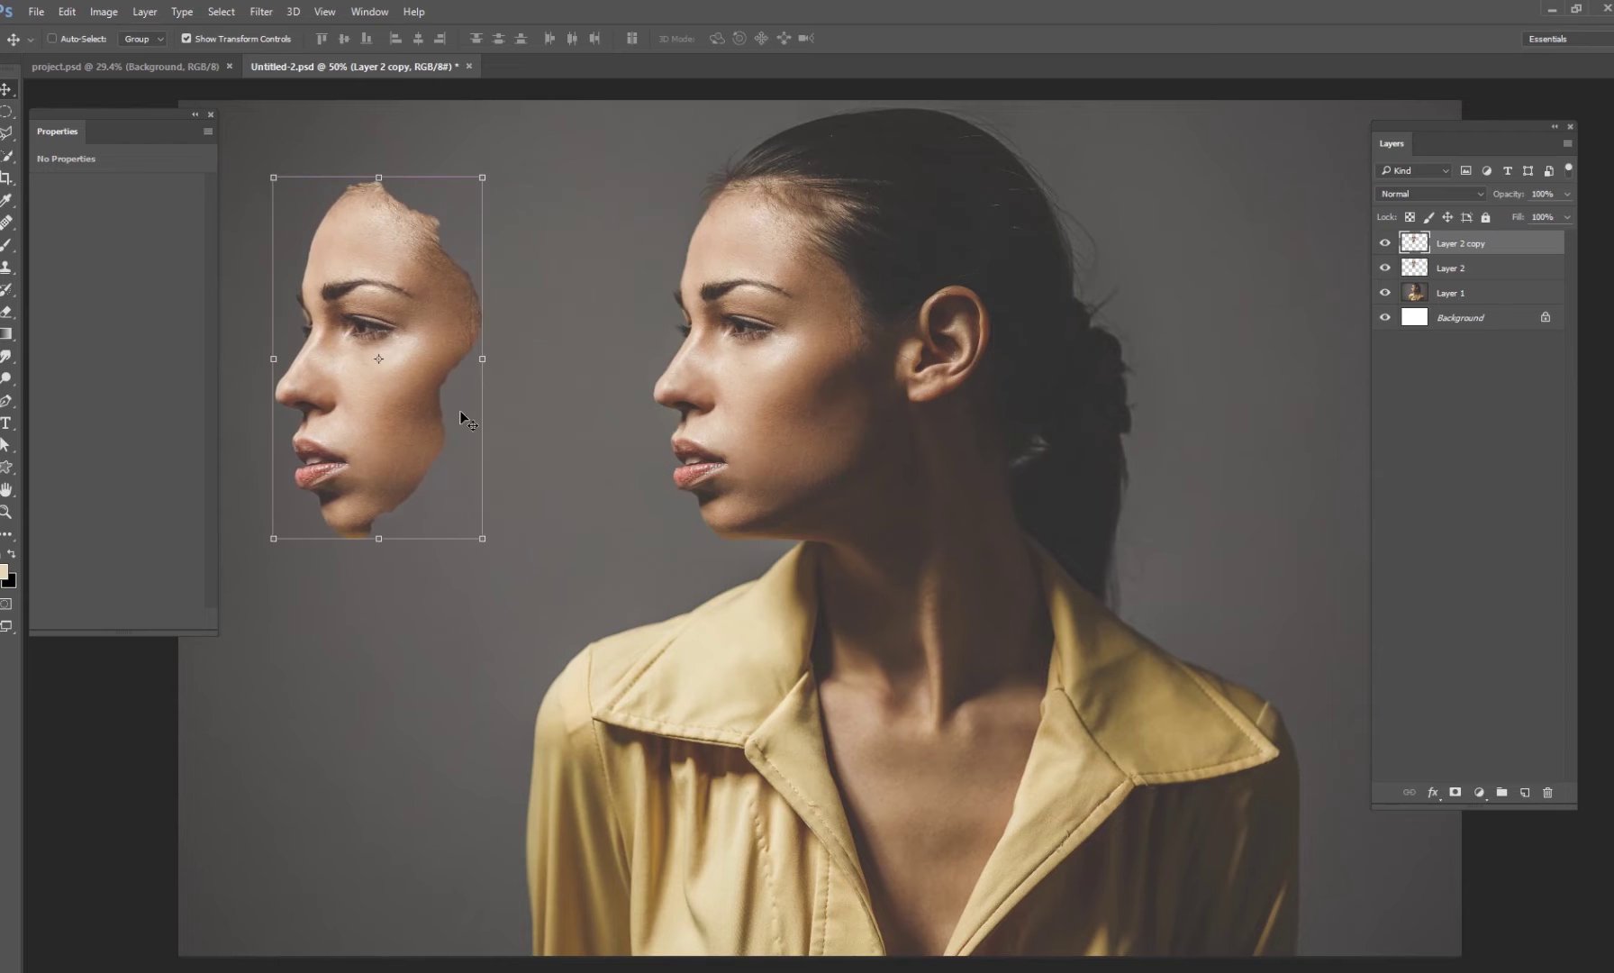
left_click(1418, 269)
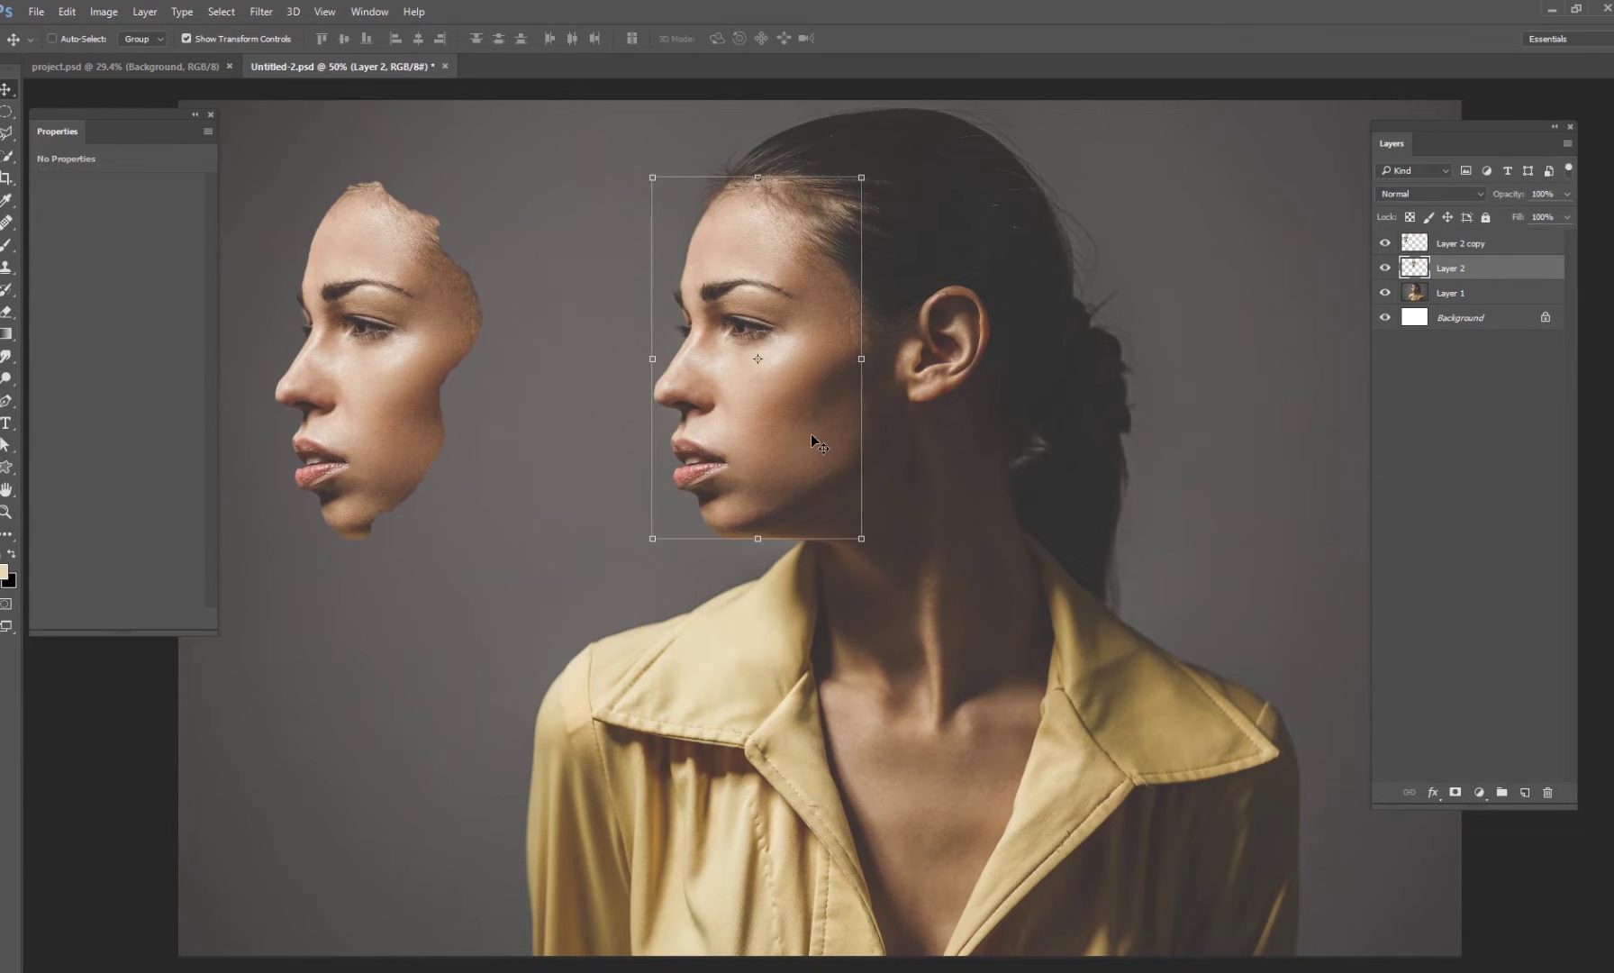
mouse_move(811, 435)
left_mouse_down()
mouse_move(830, 440)
mouse_move(802, 440)
left_mouse_up()
- Add Layer 3 clipped to Layer 2 and brush the face area solid blue 2794bd
left_click(1525, 792)
key("ctrl+alt+g")
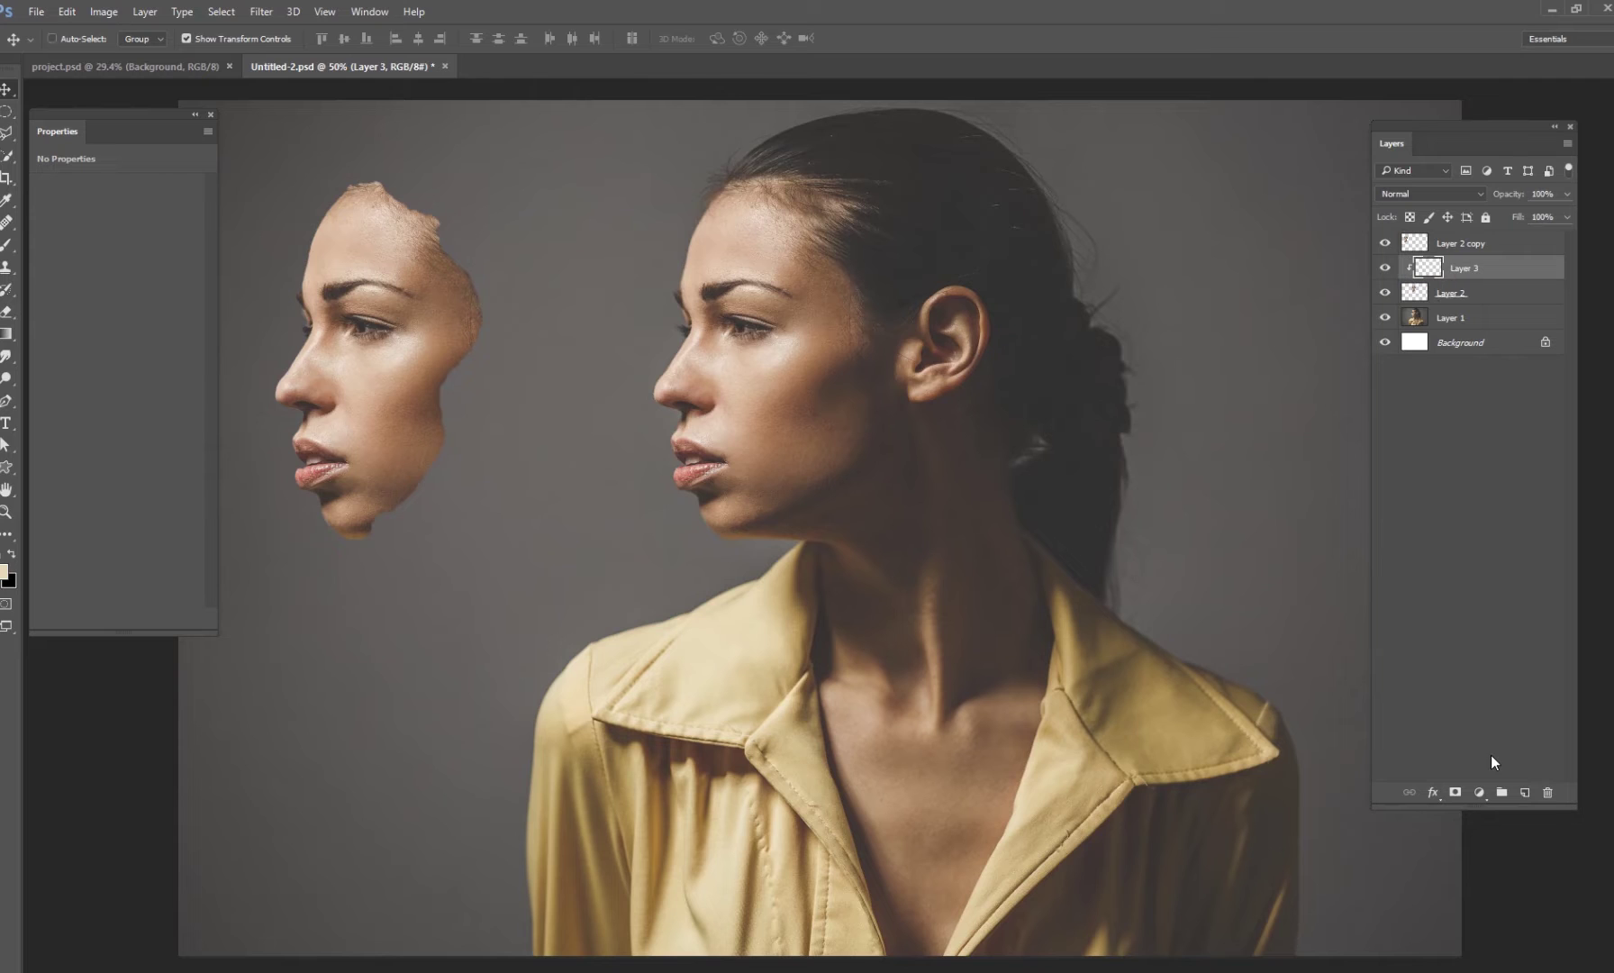
left_click(6, 244)
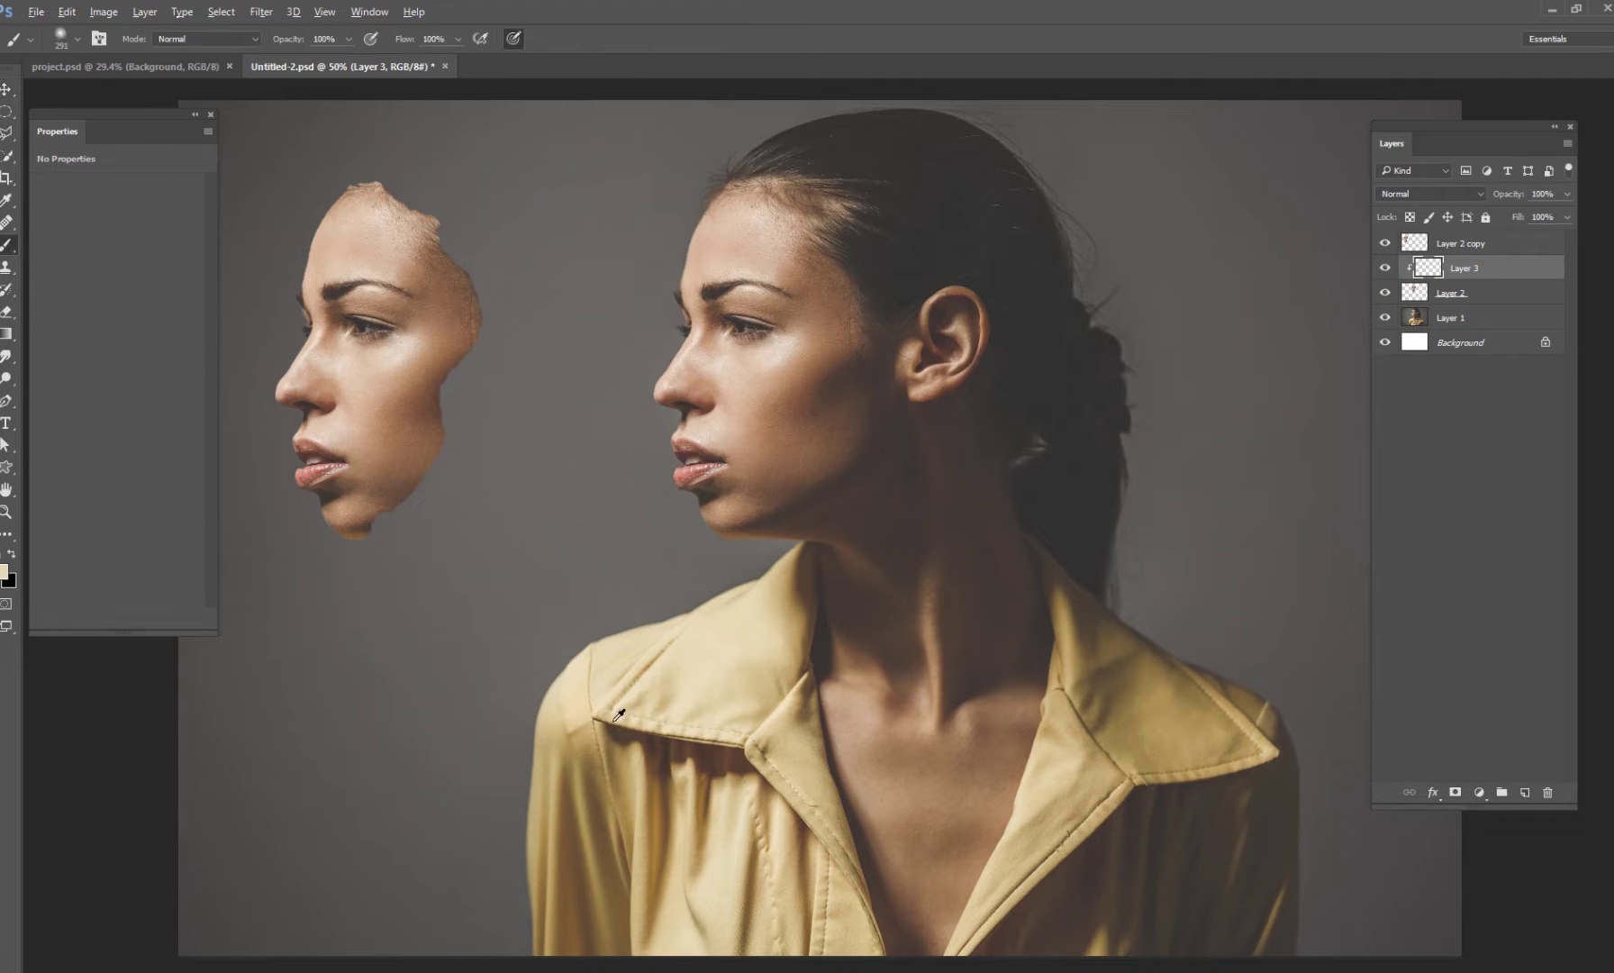
left_click(4, 573)
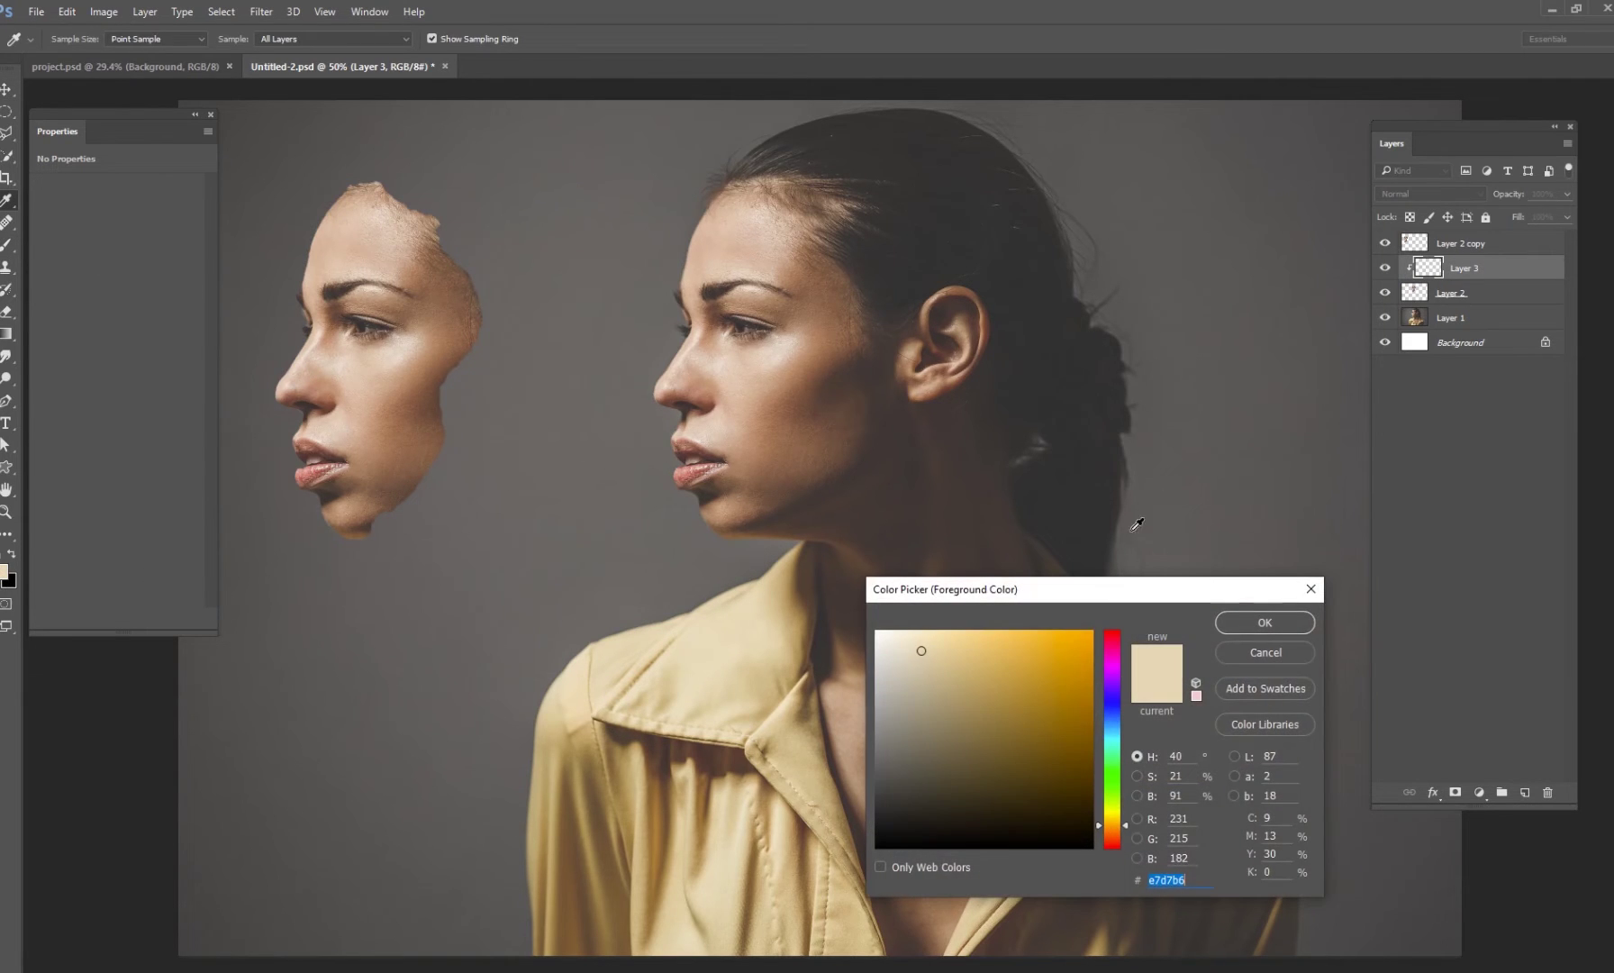
left_click(1113, 729)
left_click(1048, 686)
key("Return")
mouse_move(838, 253)
left_mouse_down()
mouse_move(712, 415)
mouse_move(757, 307)
left_mouse_up()
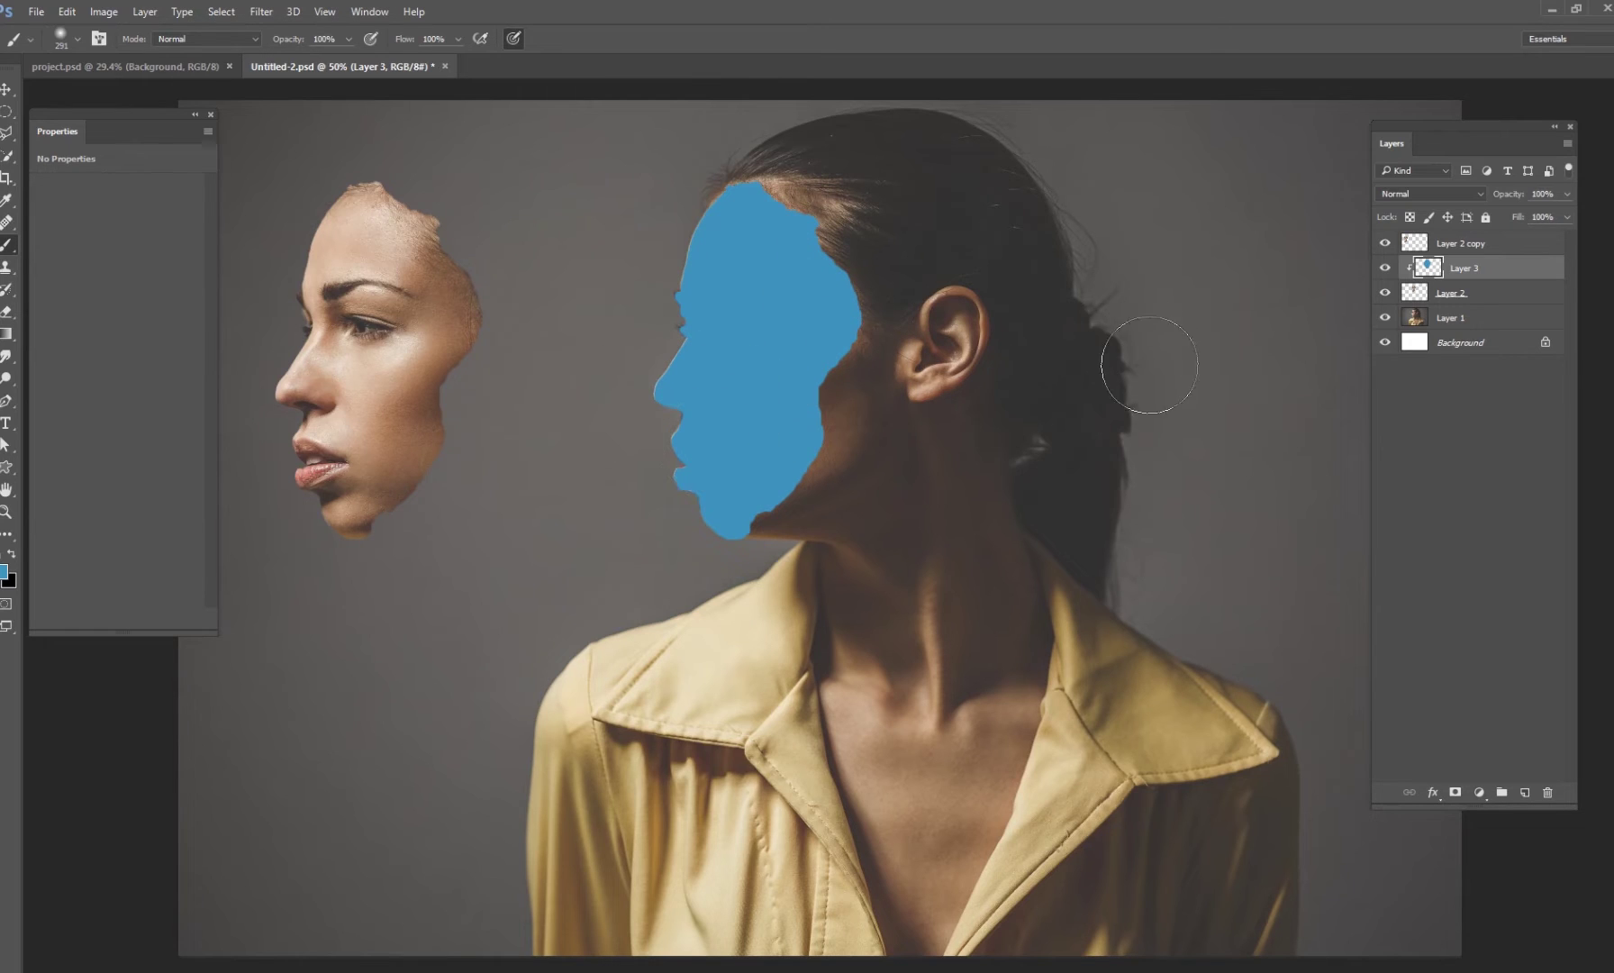
left_click(7, 112)
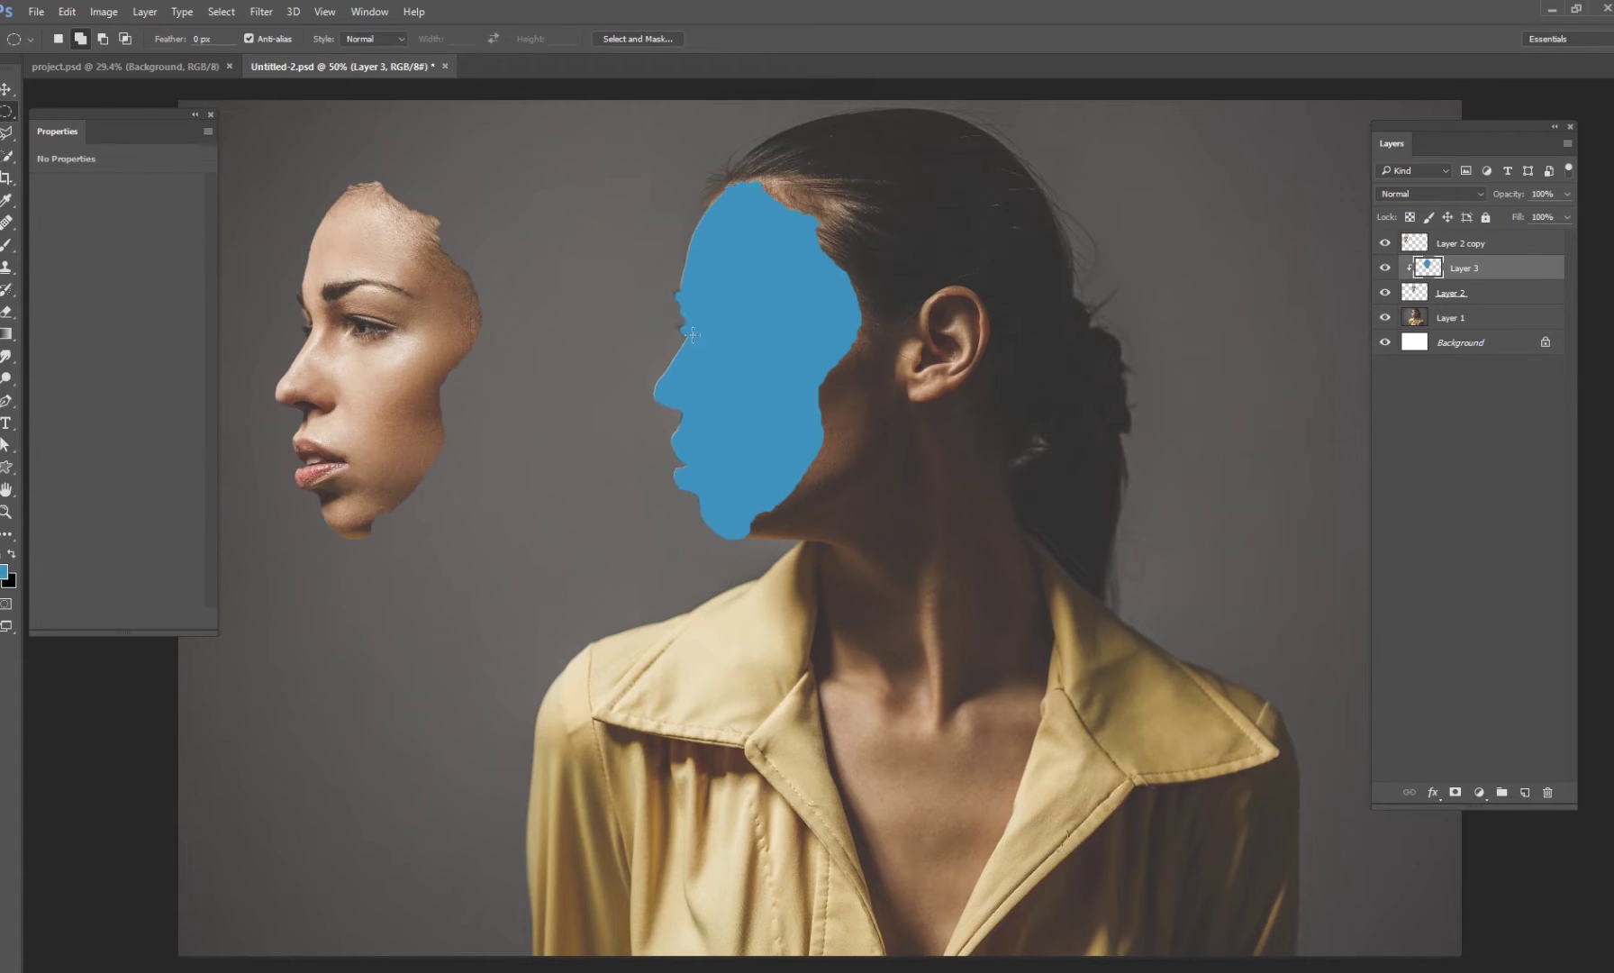
- Draw an elliptical selection over the blue face and make Layer 2 active for brushing
left_click_drag(682, 191, 800, 539)
left_click(1414, 292)
key("b")
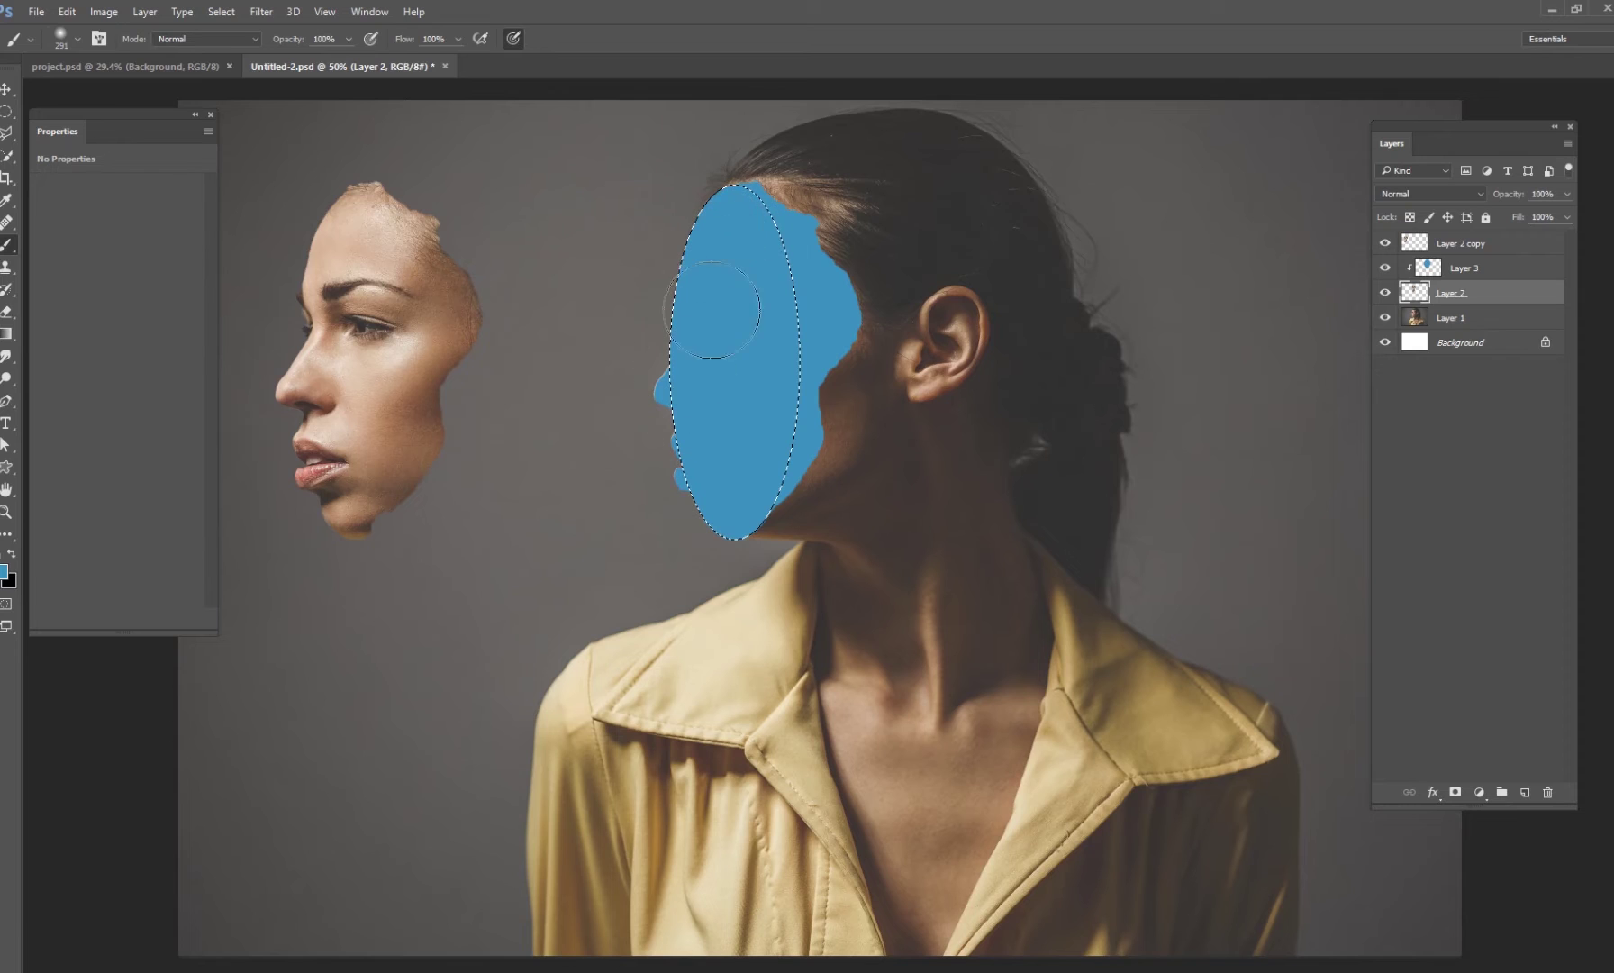
left_click(221, 13)
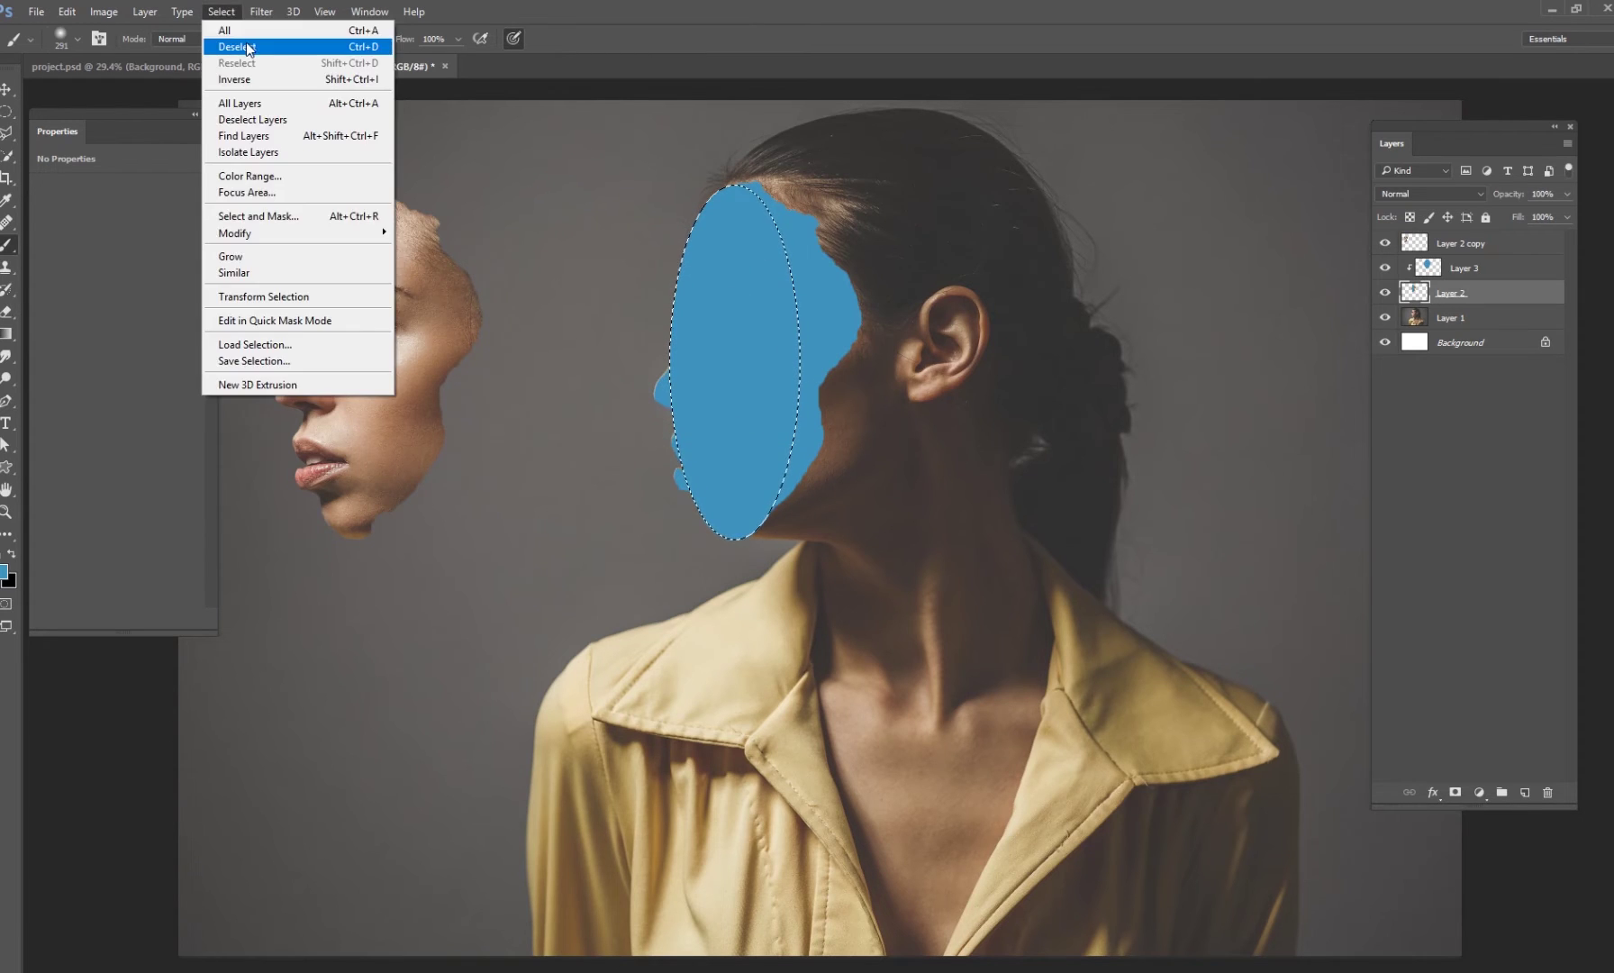
left_click(230, 47)
key("ctrl+shift+d")
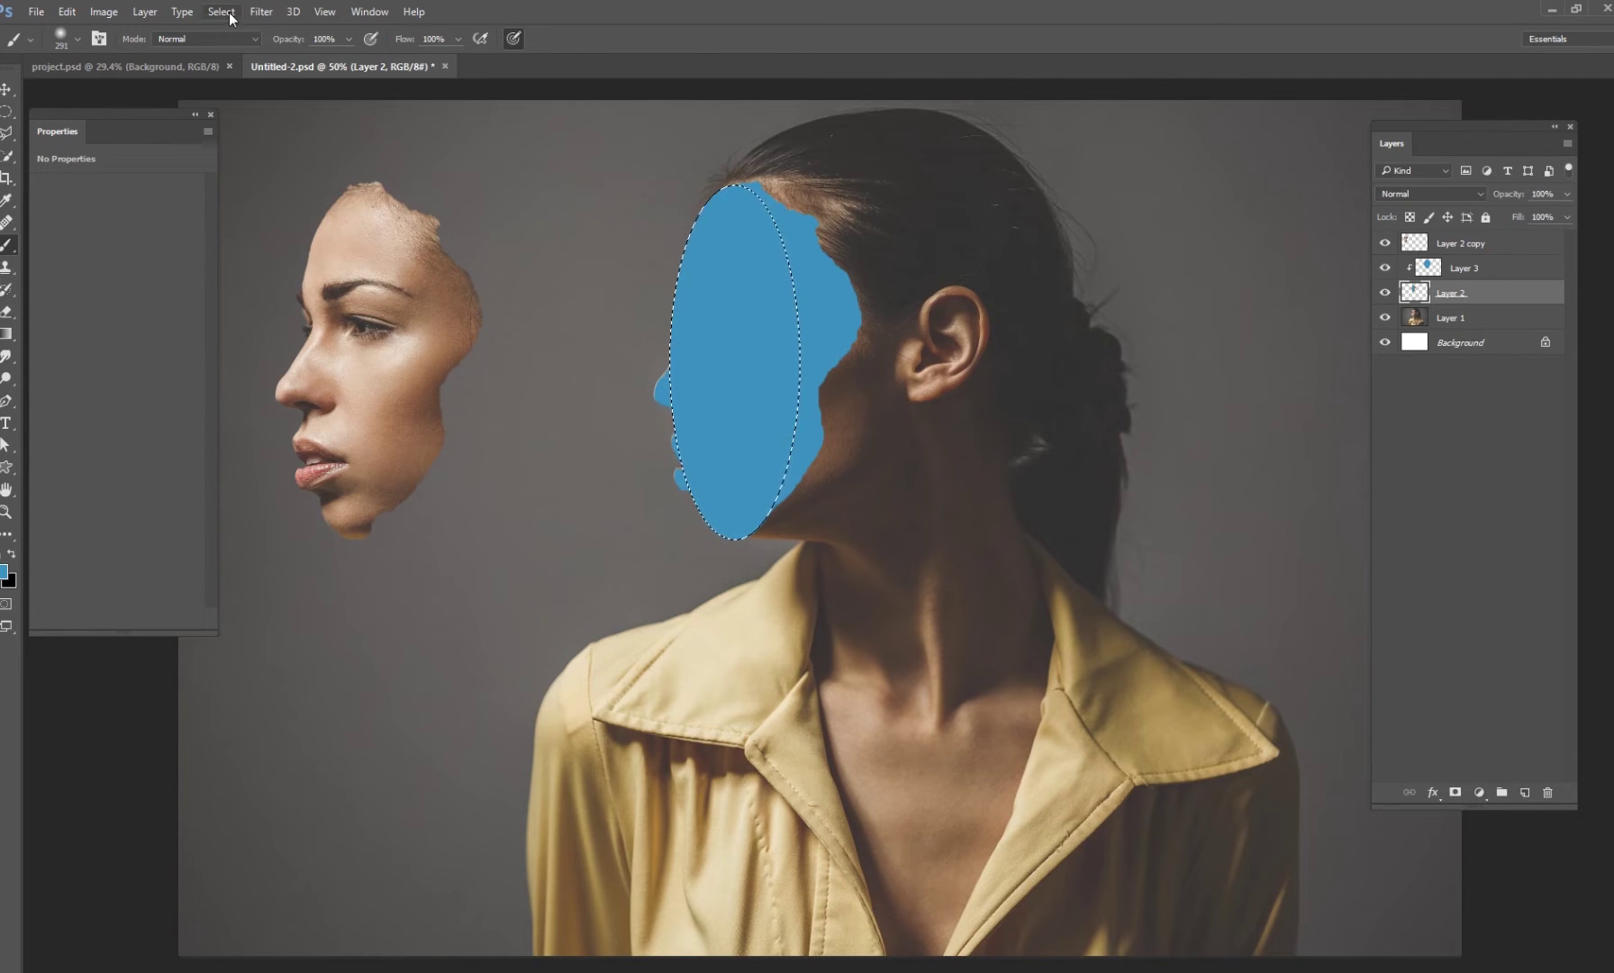
- Invert the oval selection and erase the blue spilling outside it near nose and chin
left_click(259, 13)
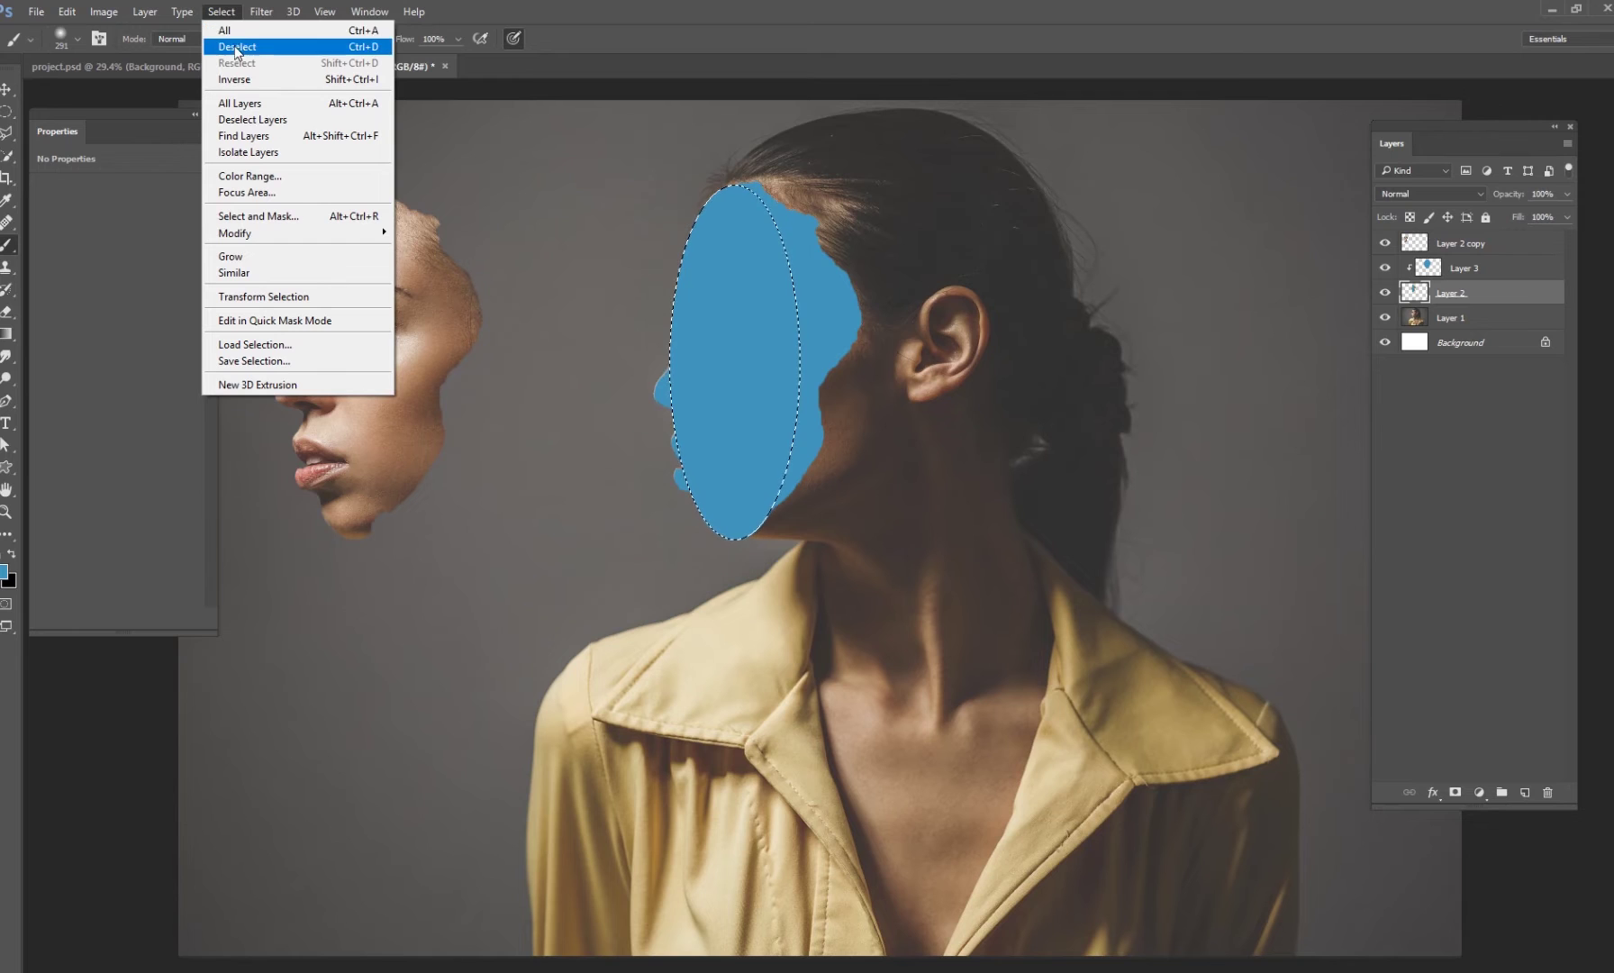
left_click(241, 81)
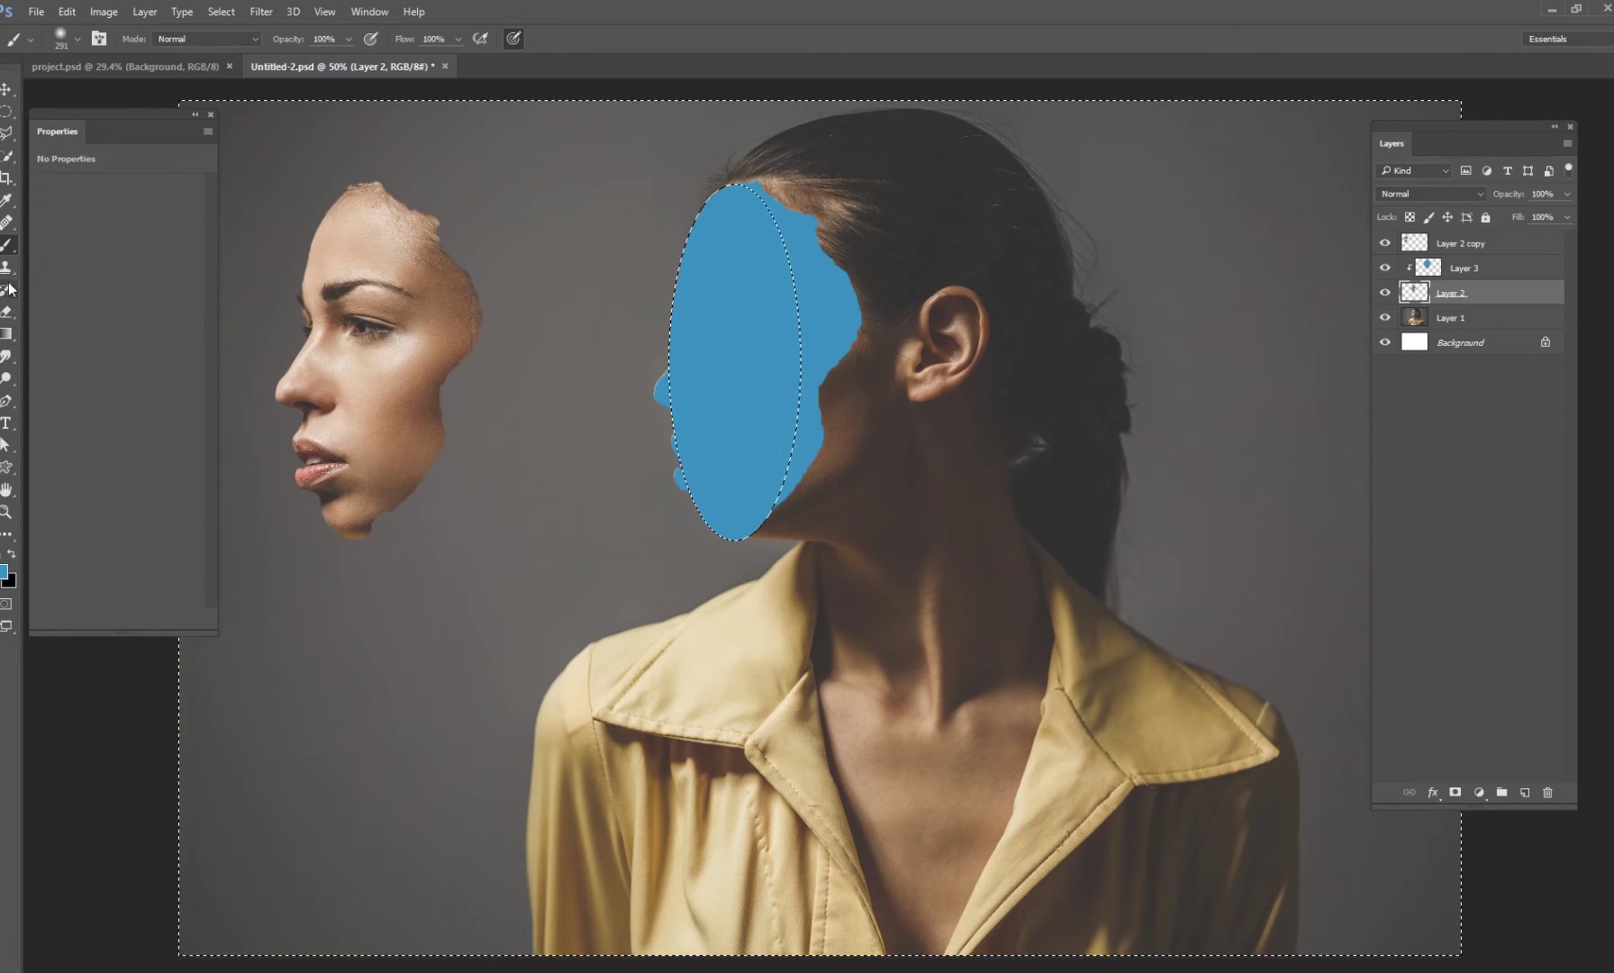
right_click(7, 312)
left_click(54, 312)
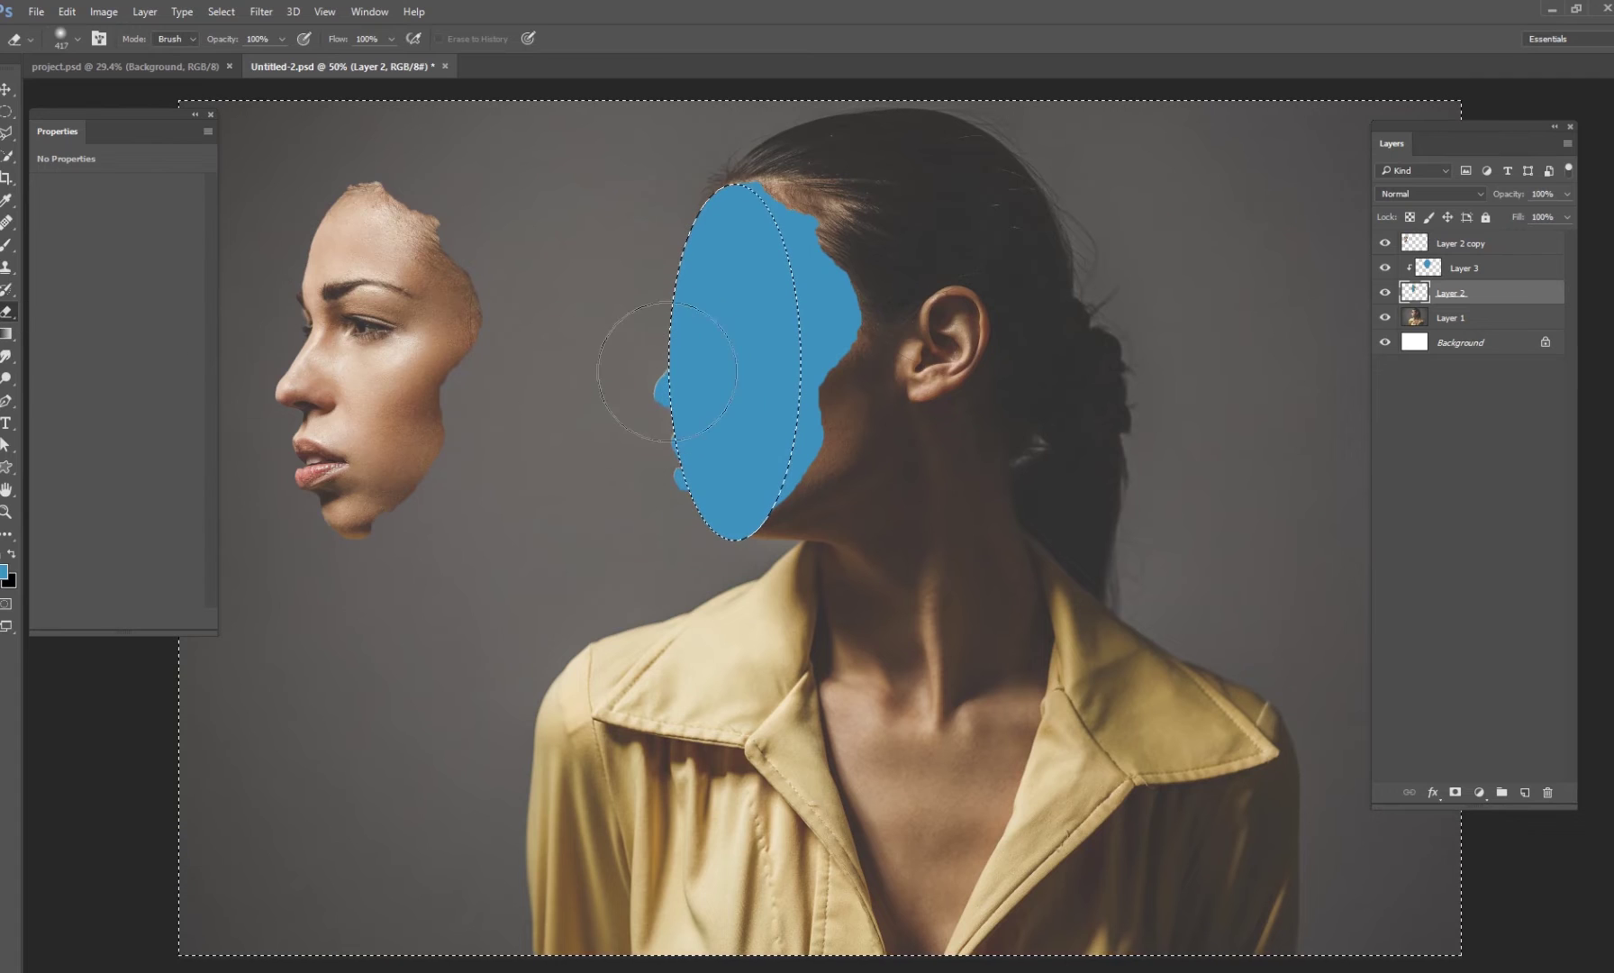
left_click_drag(668, 371, 642, 416)
left_click(221, 12)
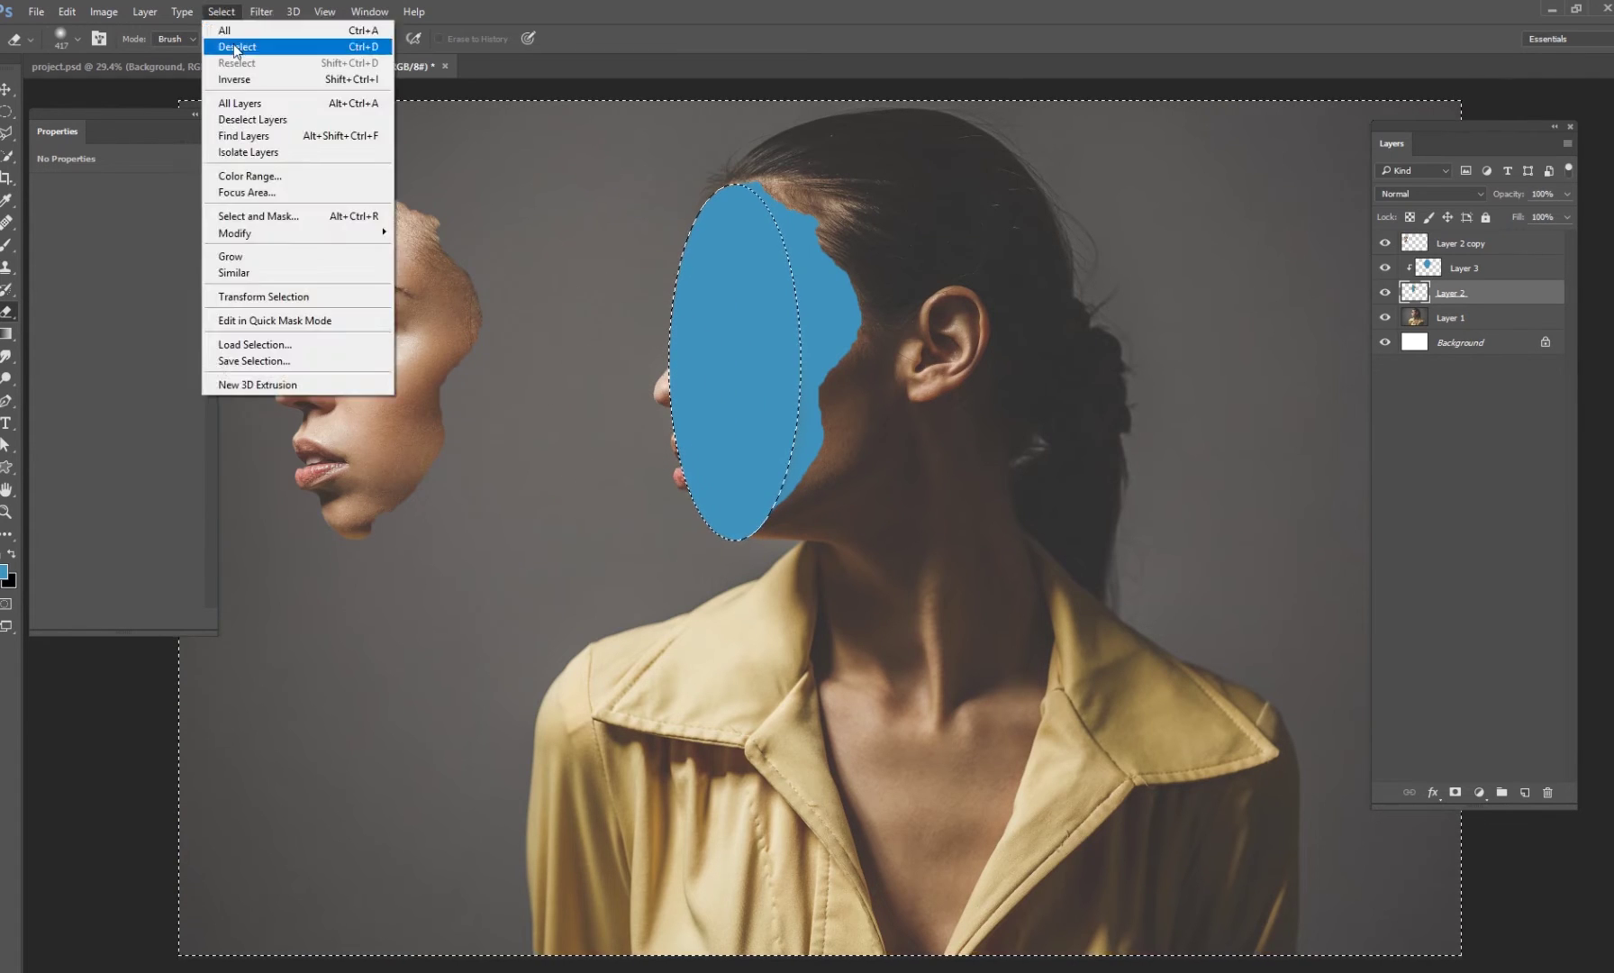
left_click(236, 48)
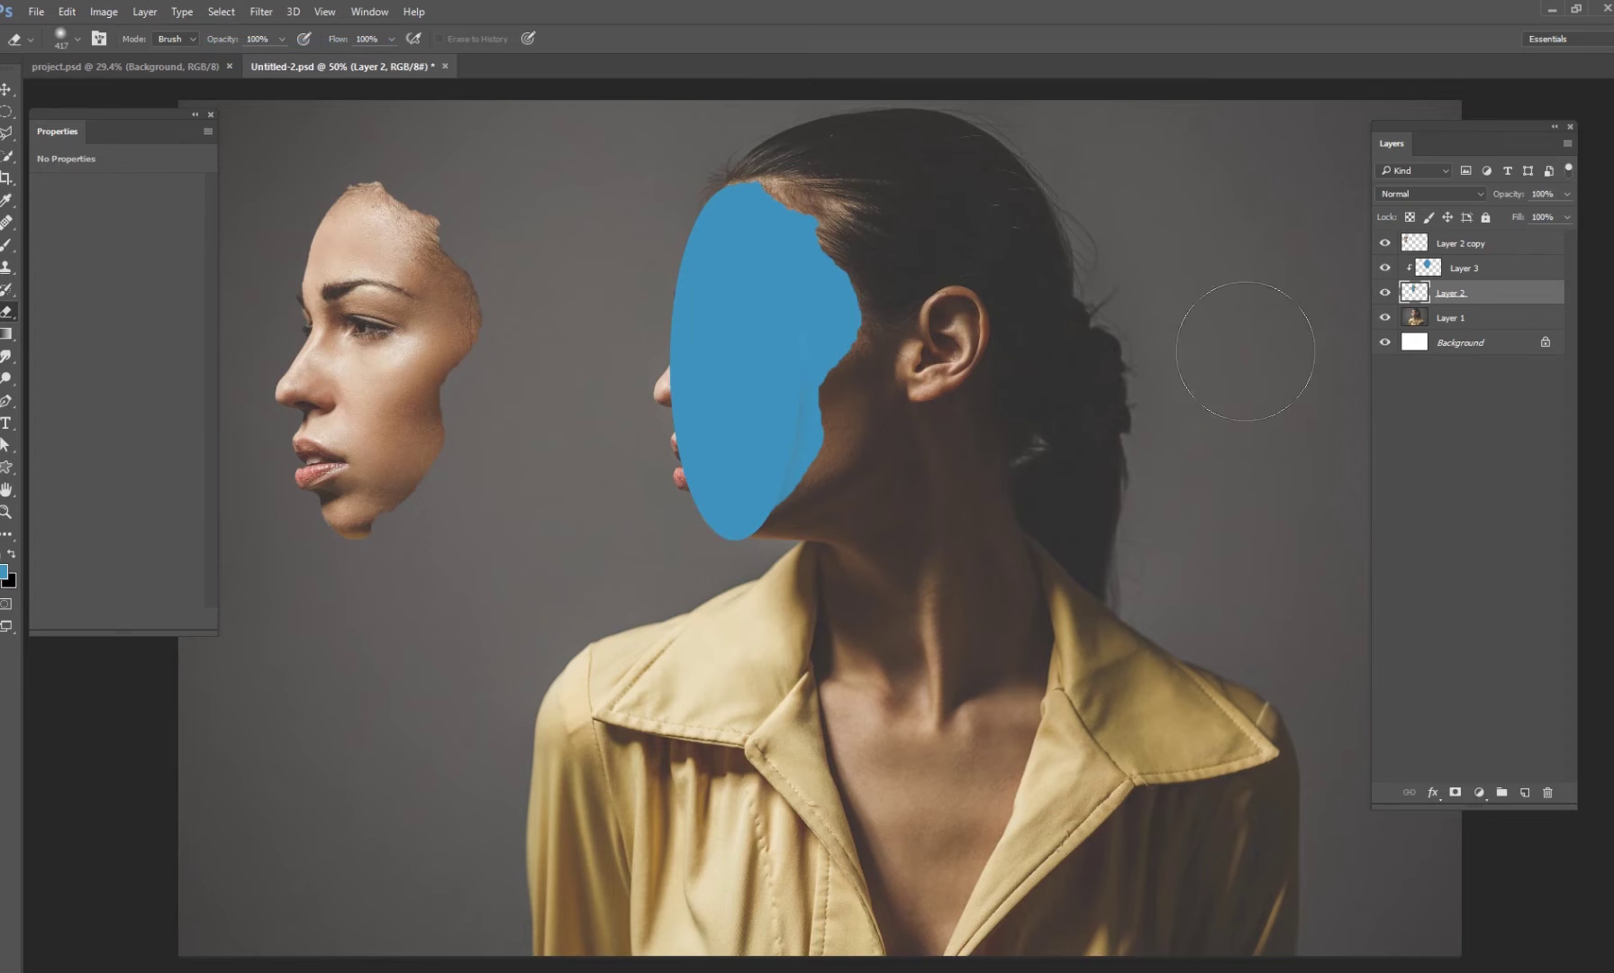
- Merge Layer 2 and Layer 3 into one layer and position the blue oval on the head
left_click(1468, 274, "shift")
right_click(1467, 280)
left_click(1322, 718)
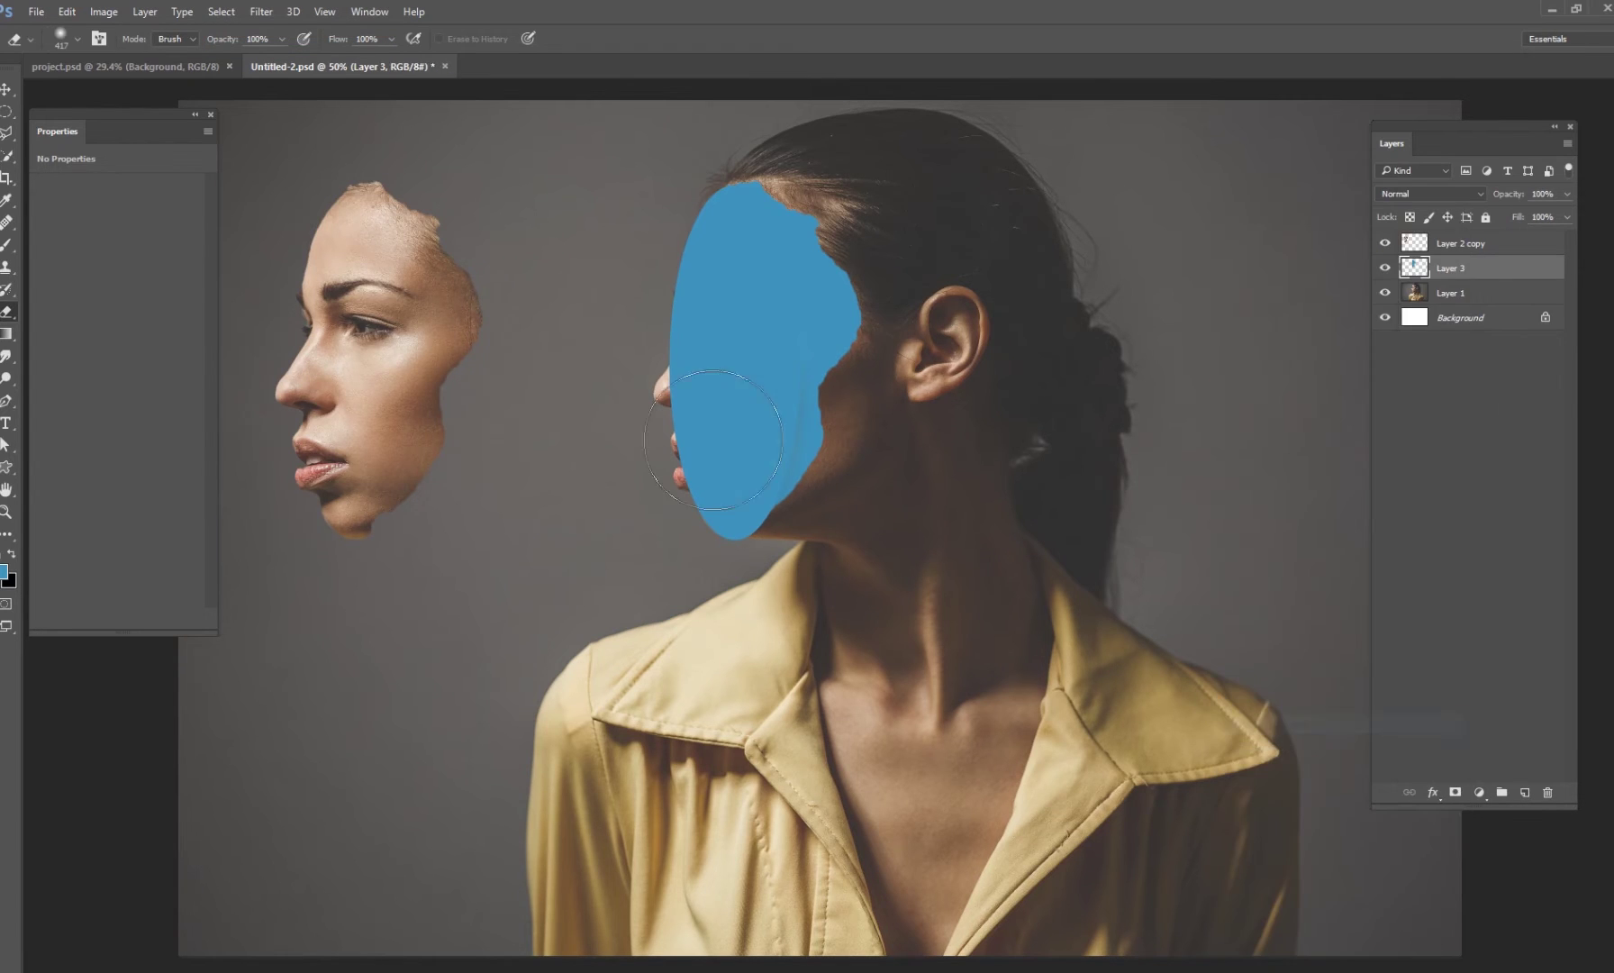
left_click(18, 87)
left_click_drag(789, 394, 752, 284)
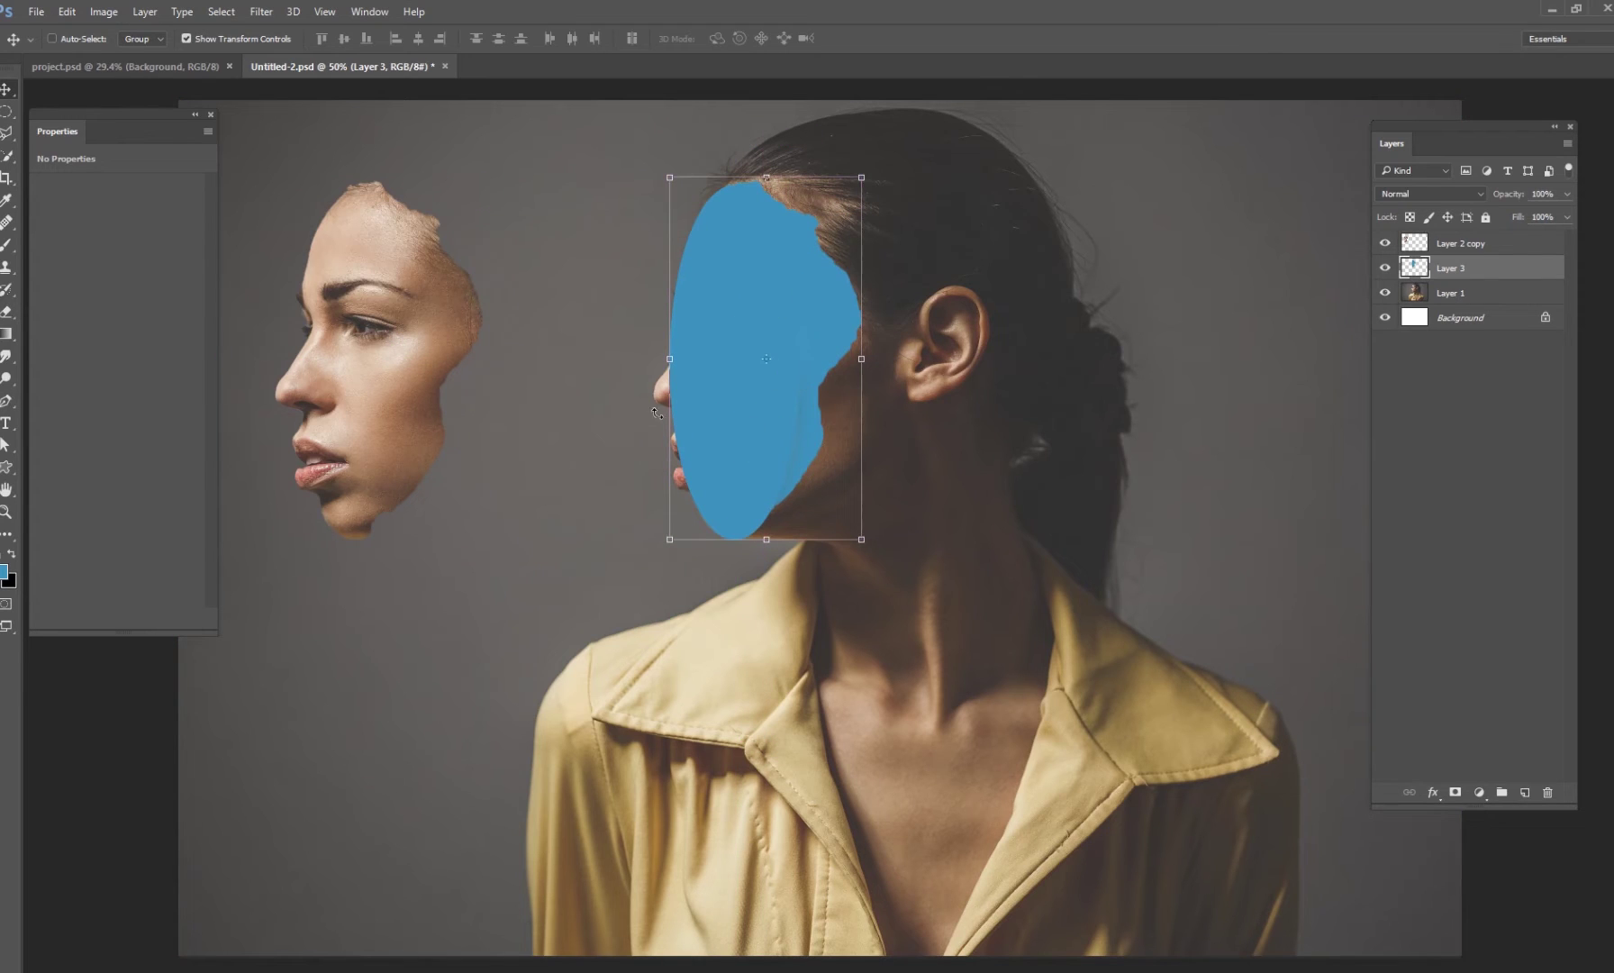
left_click(1452, 293)
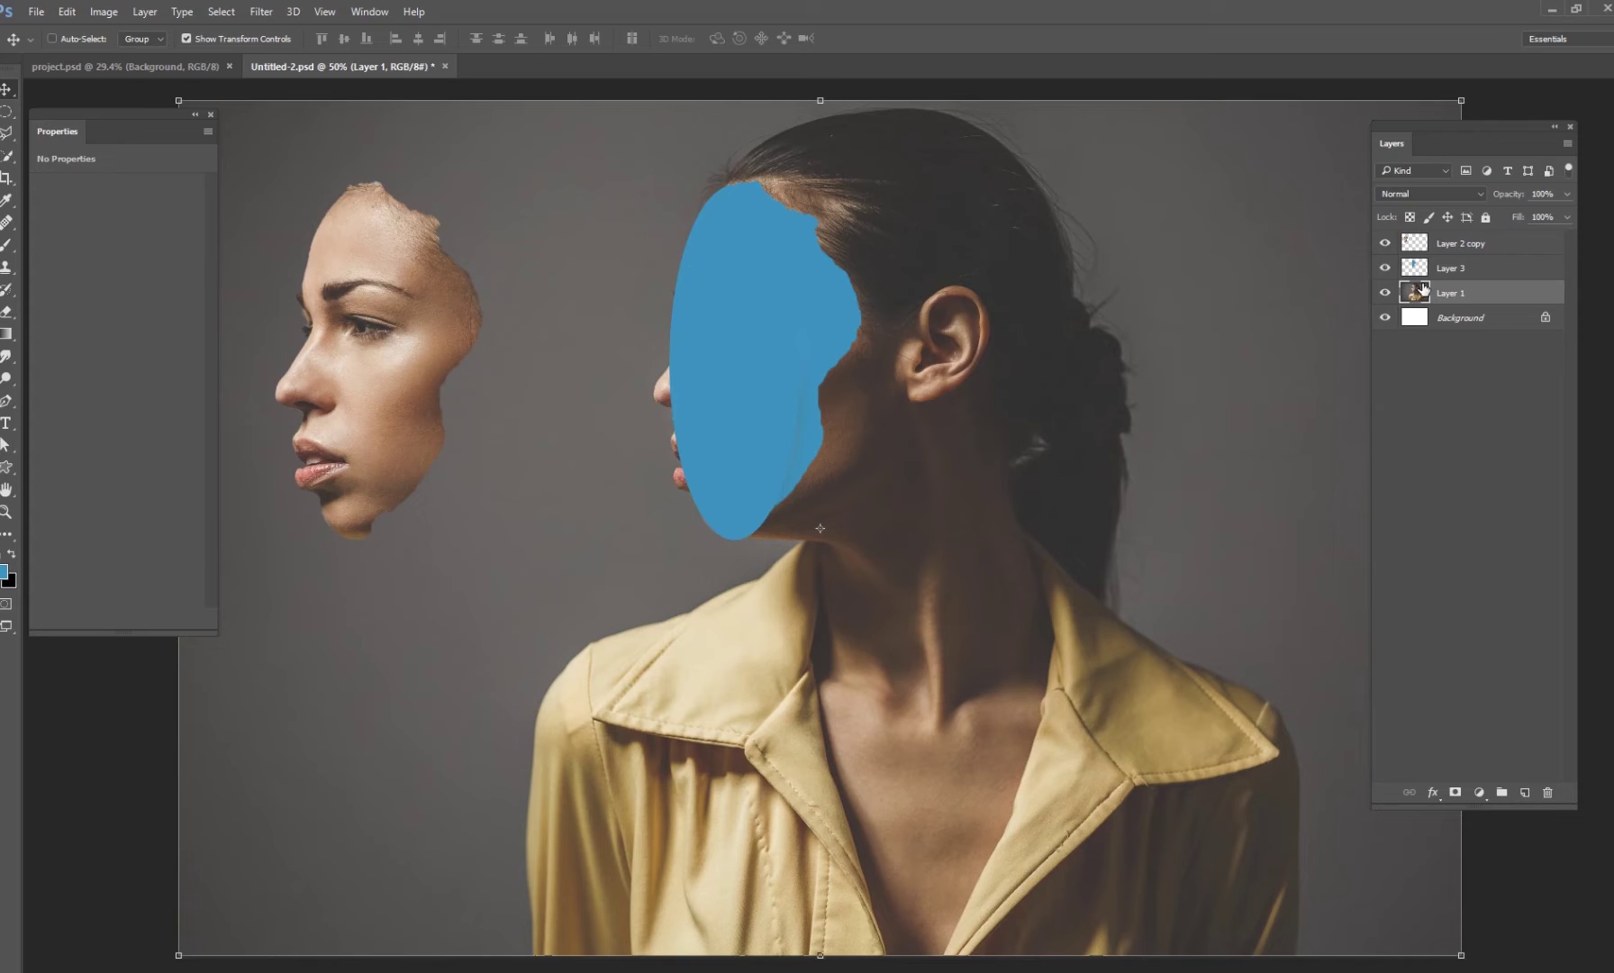
- Duplicate the portrait layer and clone grey background over the protruding nose and lips
key("ctrl+j")
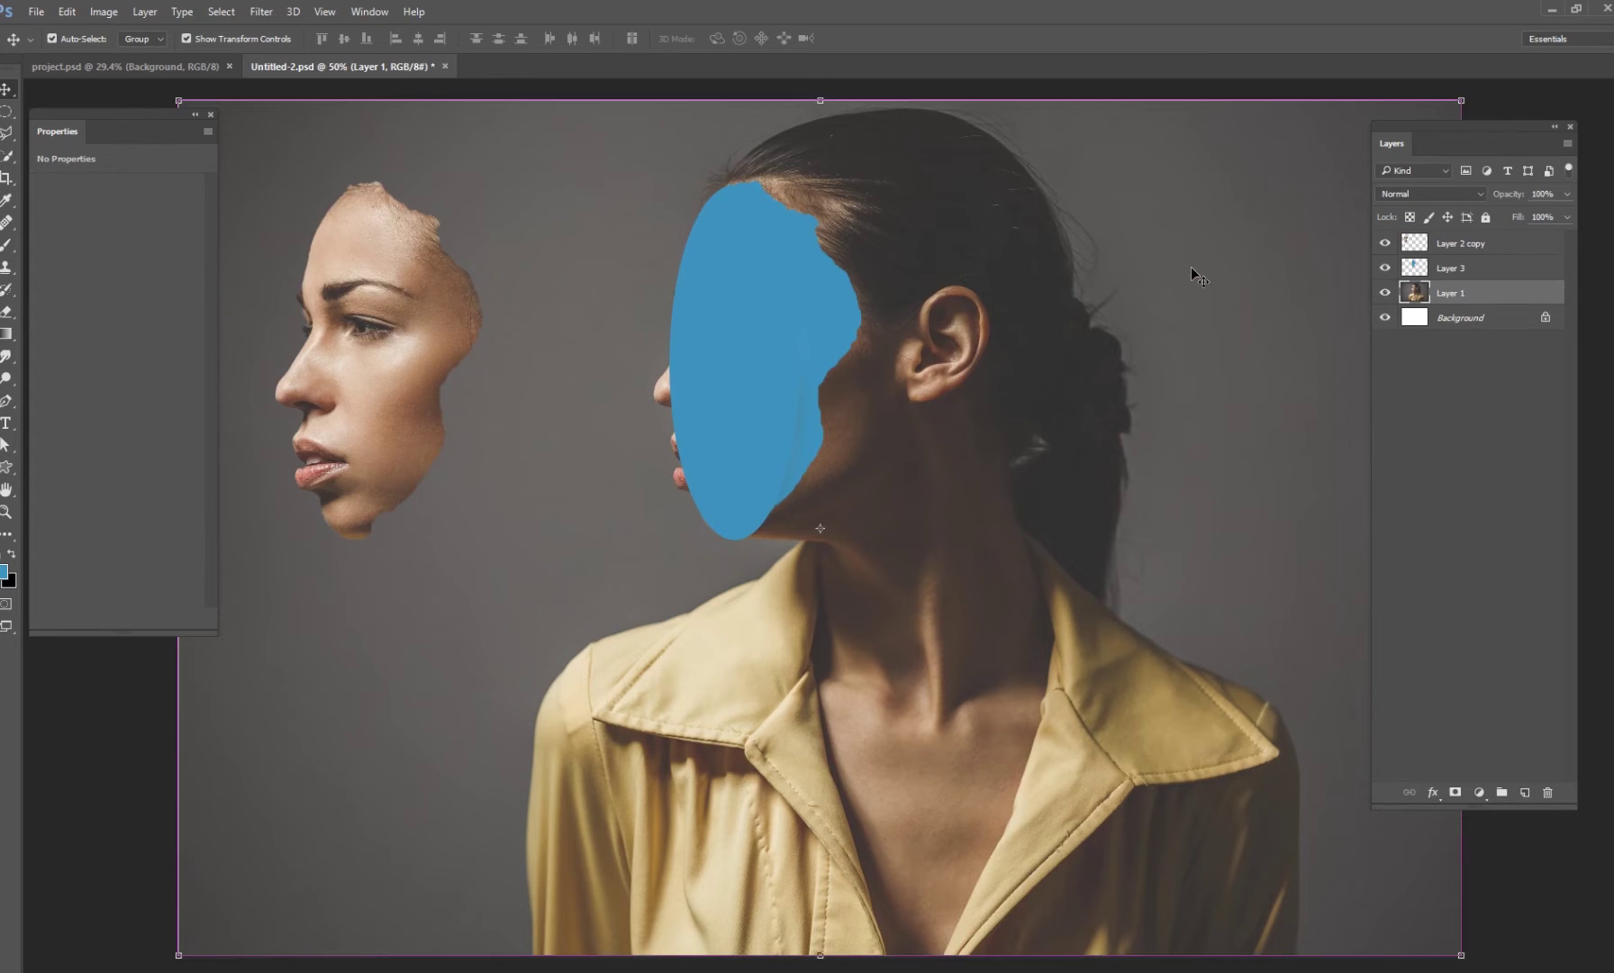
left_click(8, 267)
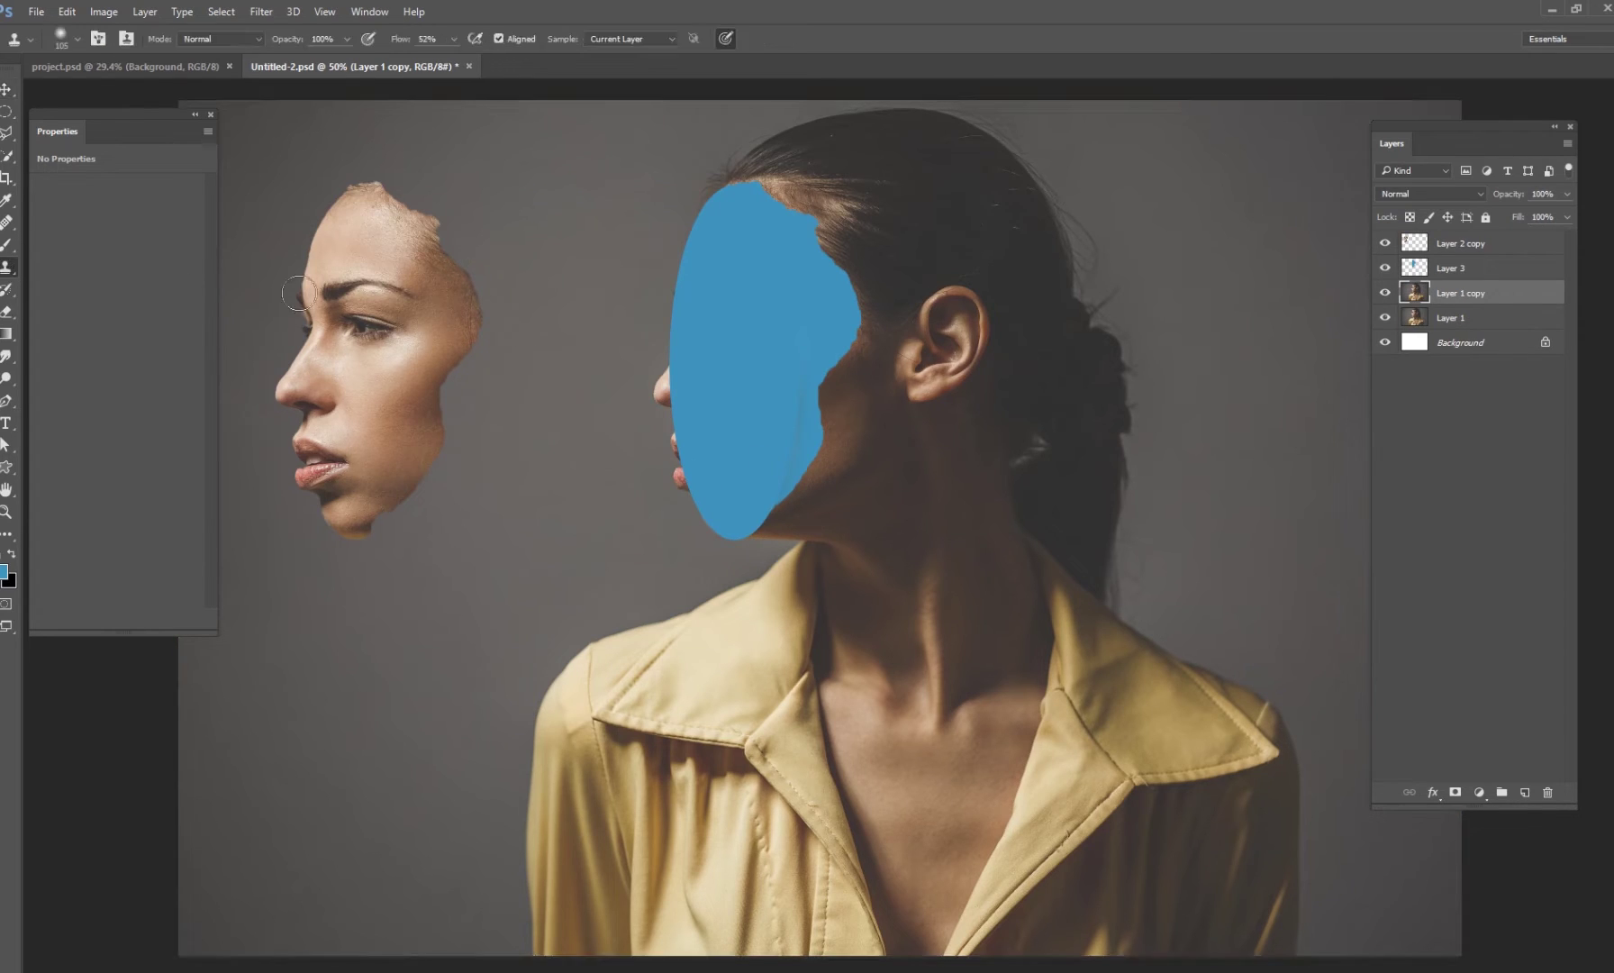
right_click(702, 345)
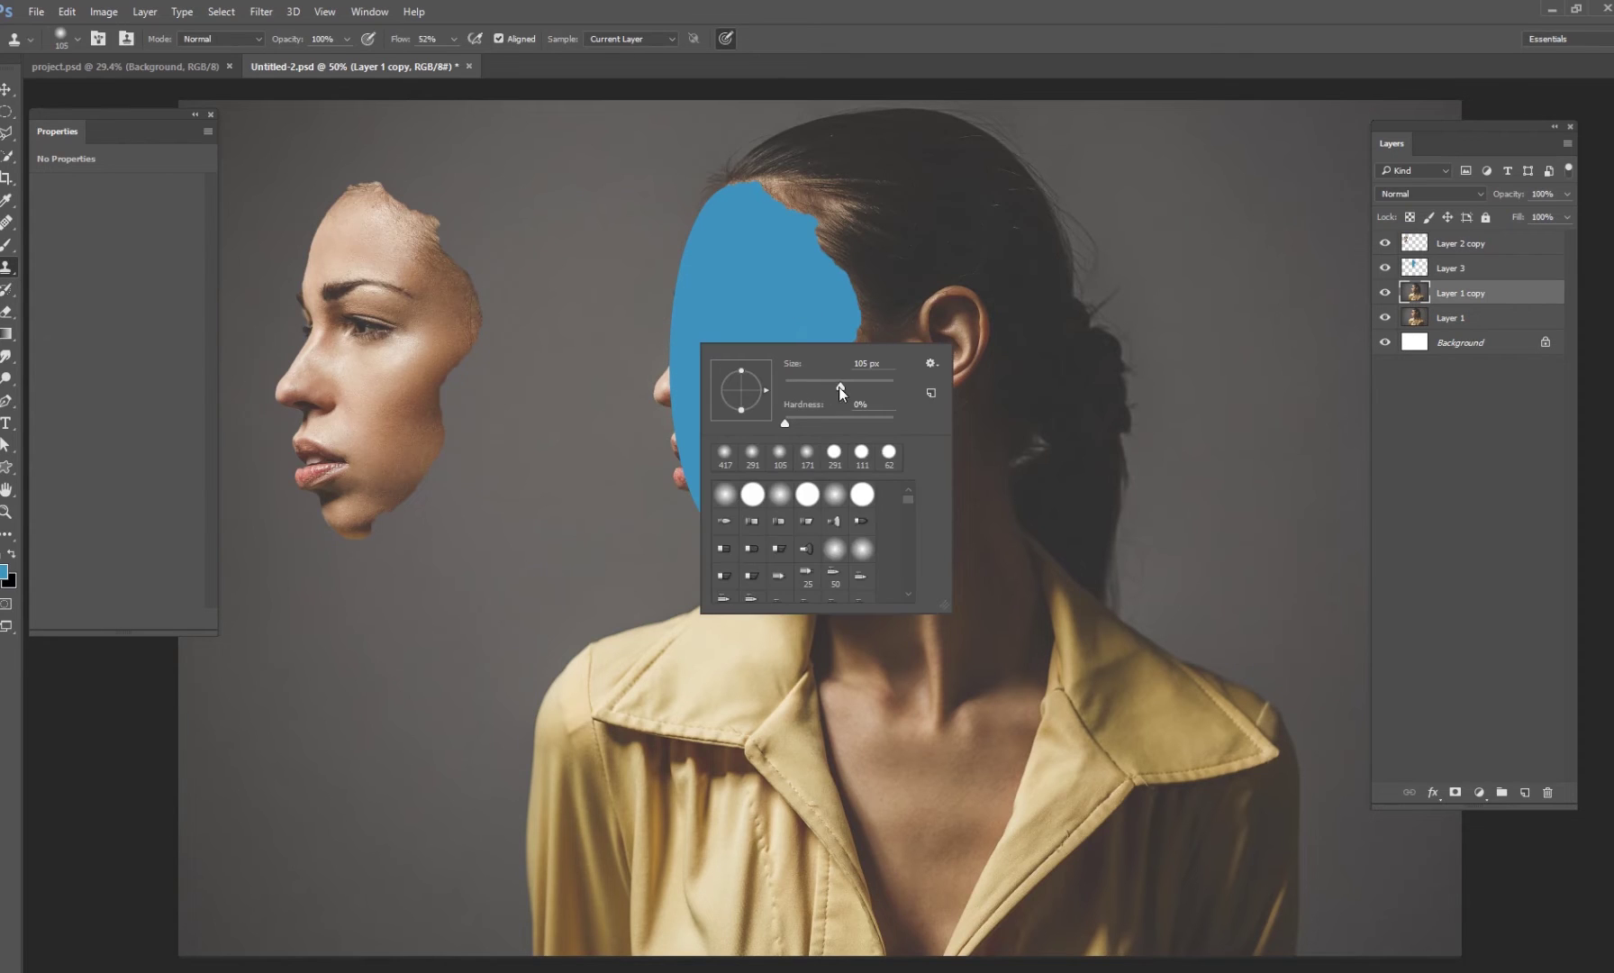
left_click(575, 362, "alt")
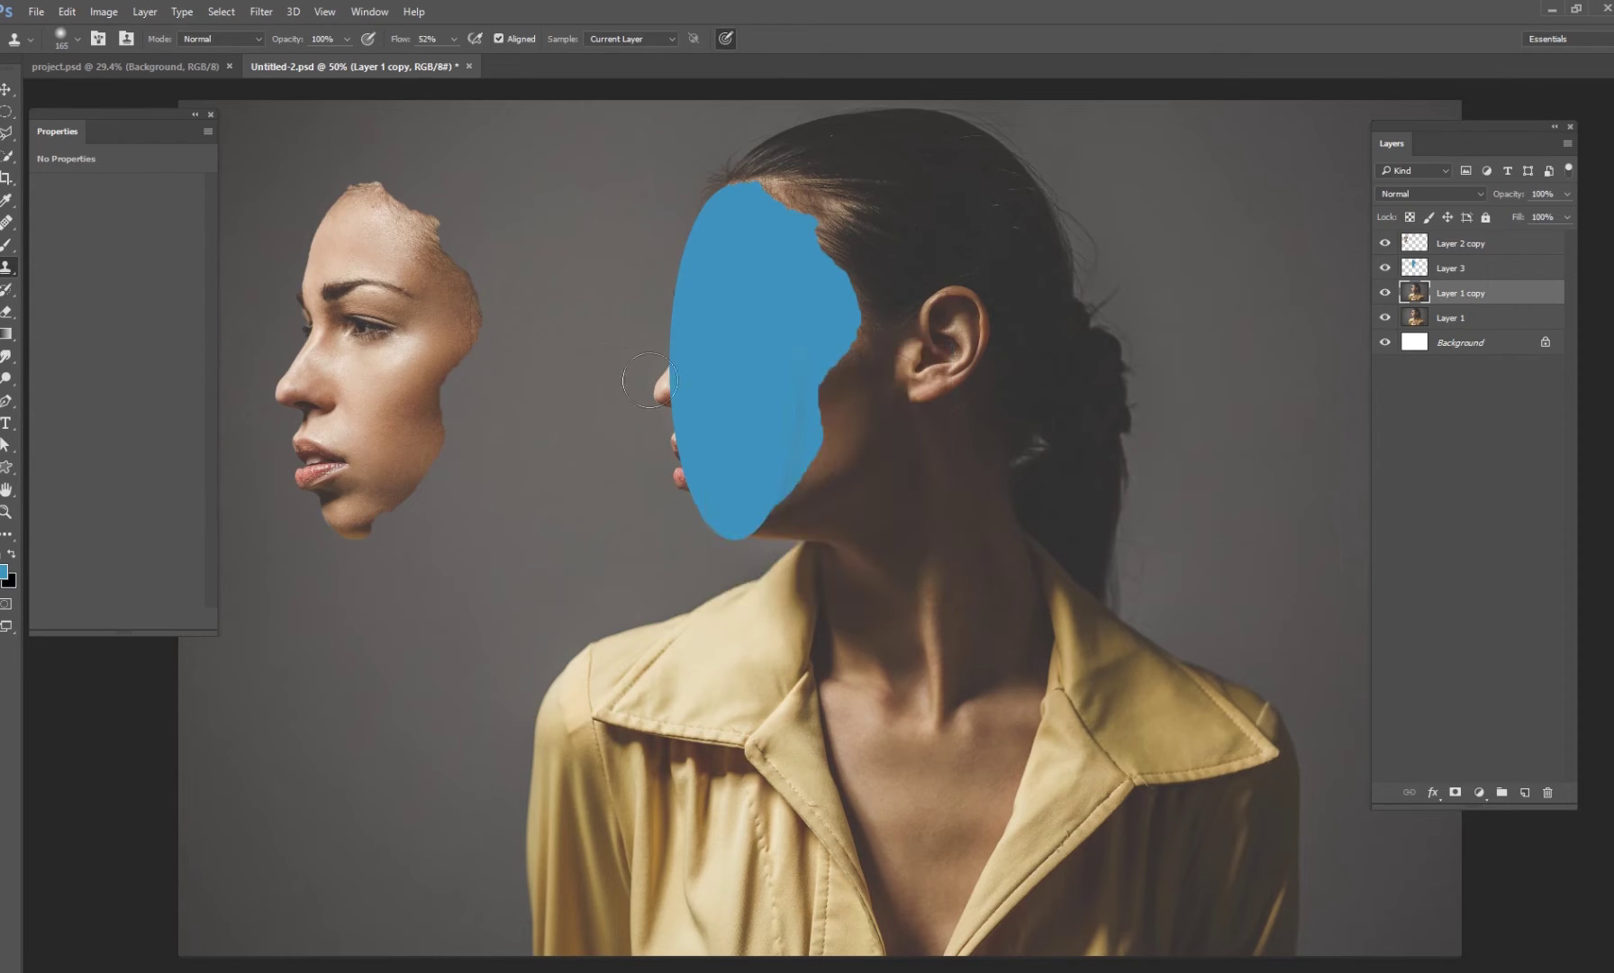
left_click_drag(672, 372, 684, 489)
- Toggle the blue oval and face cutout layers off and on to check, then select Layer 2 copy
left_click(1386, 267)
left_click(1385, 243)
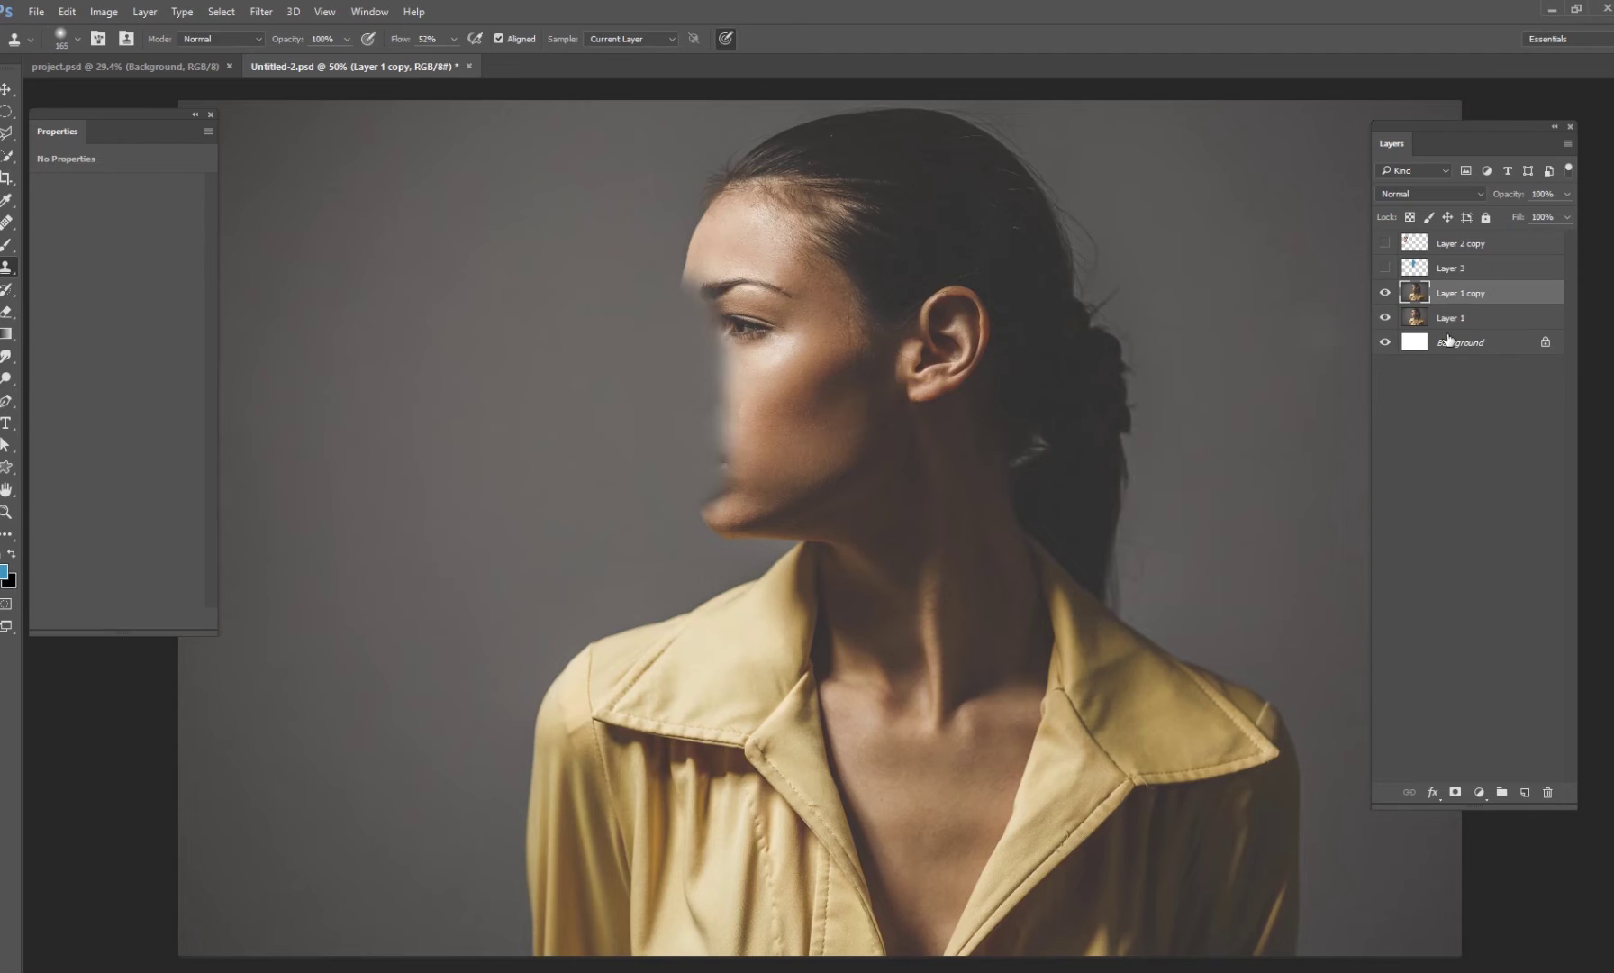
left_click(1385, 267)
left_click(1386, 244)
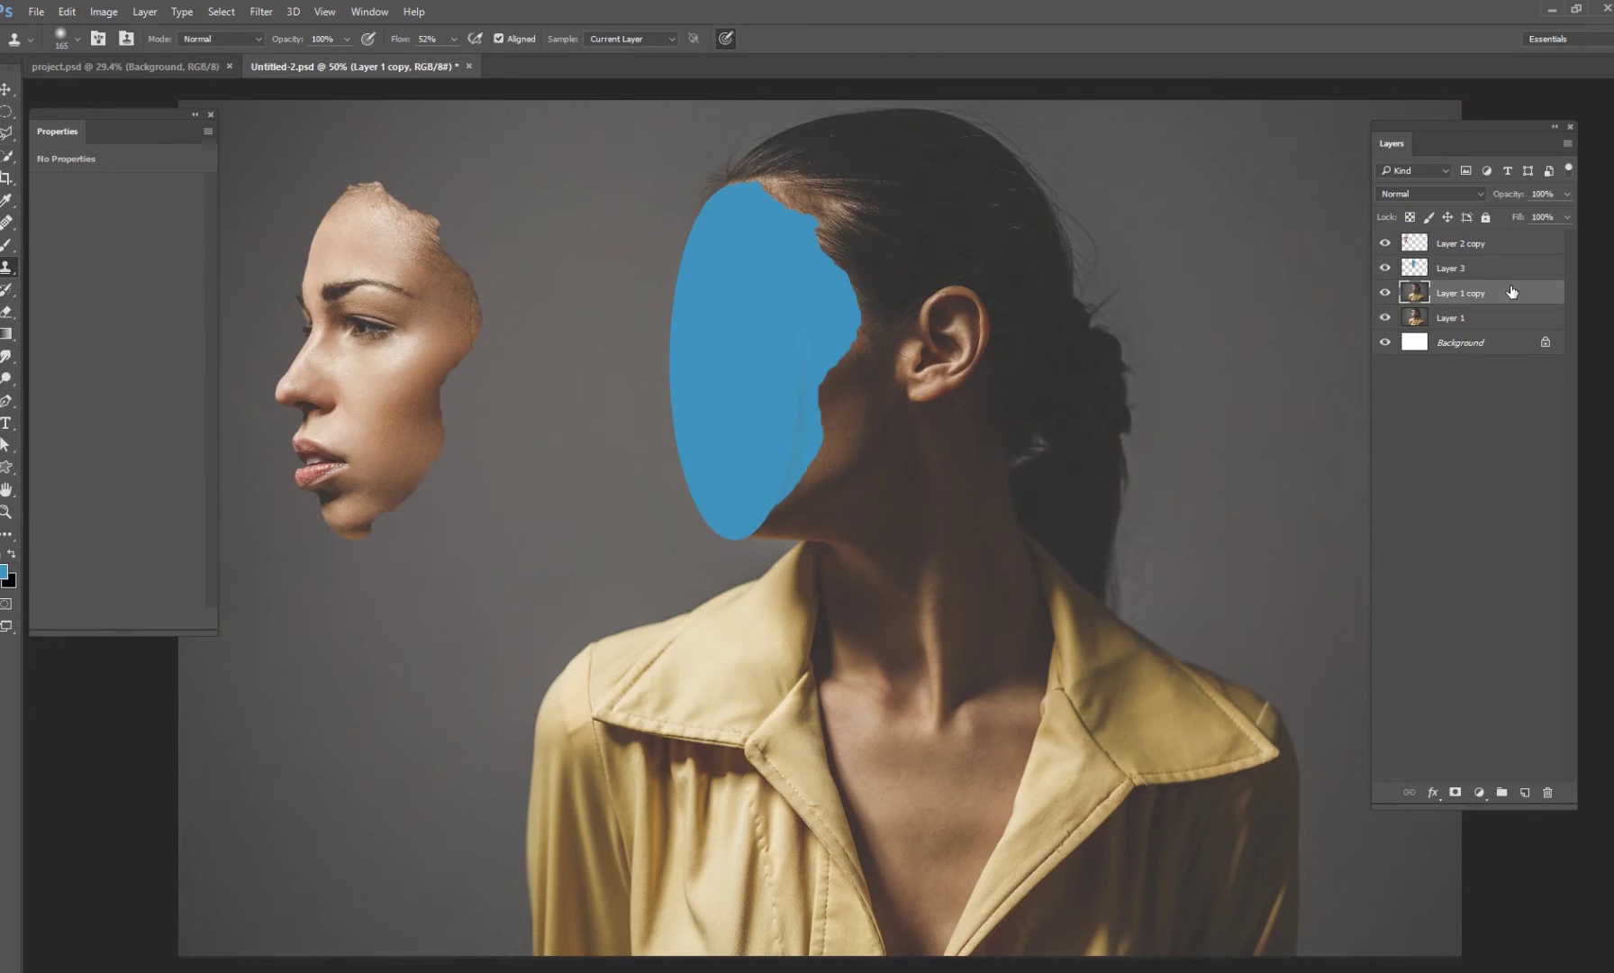
left_click(1477, 245)
left_click(1496, 268)
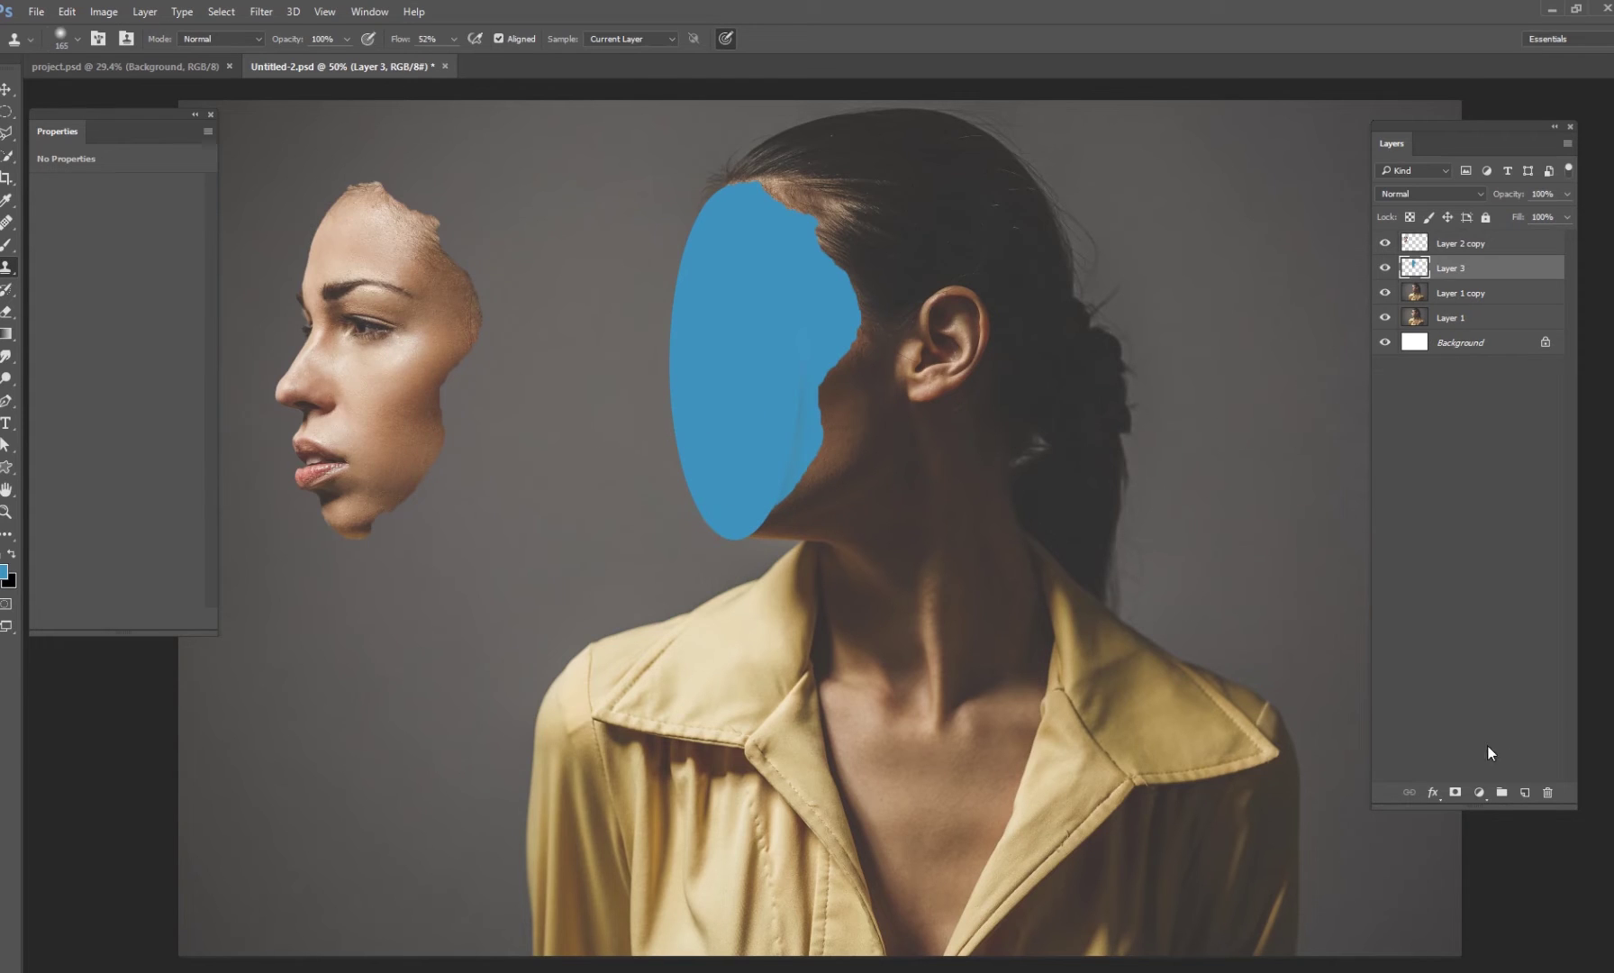
left_click(1457, 246)
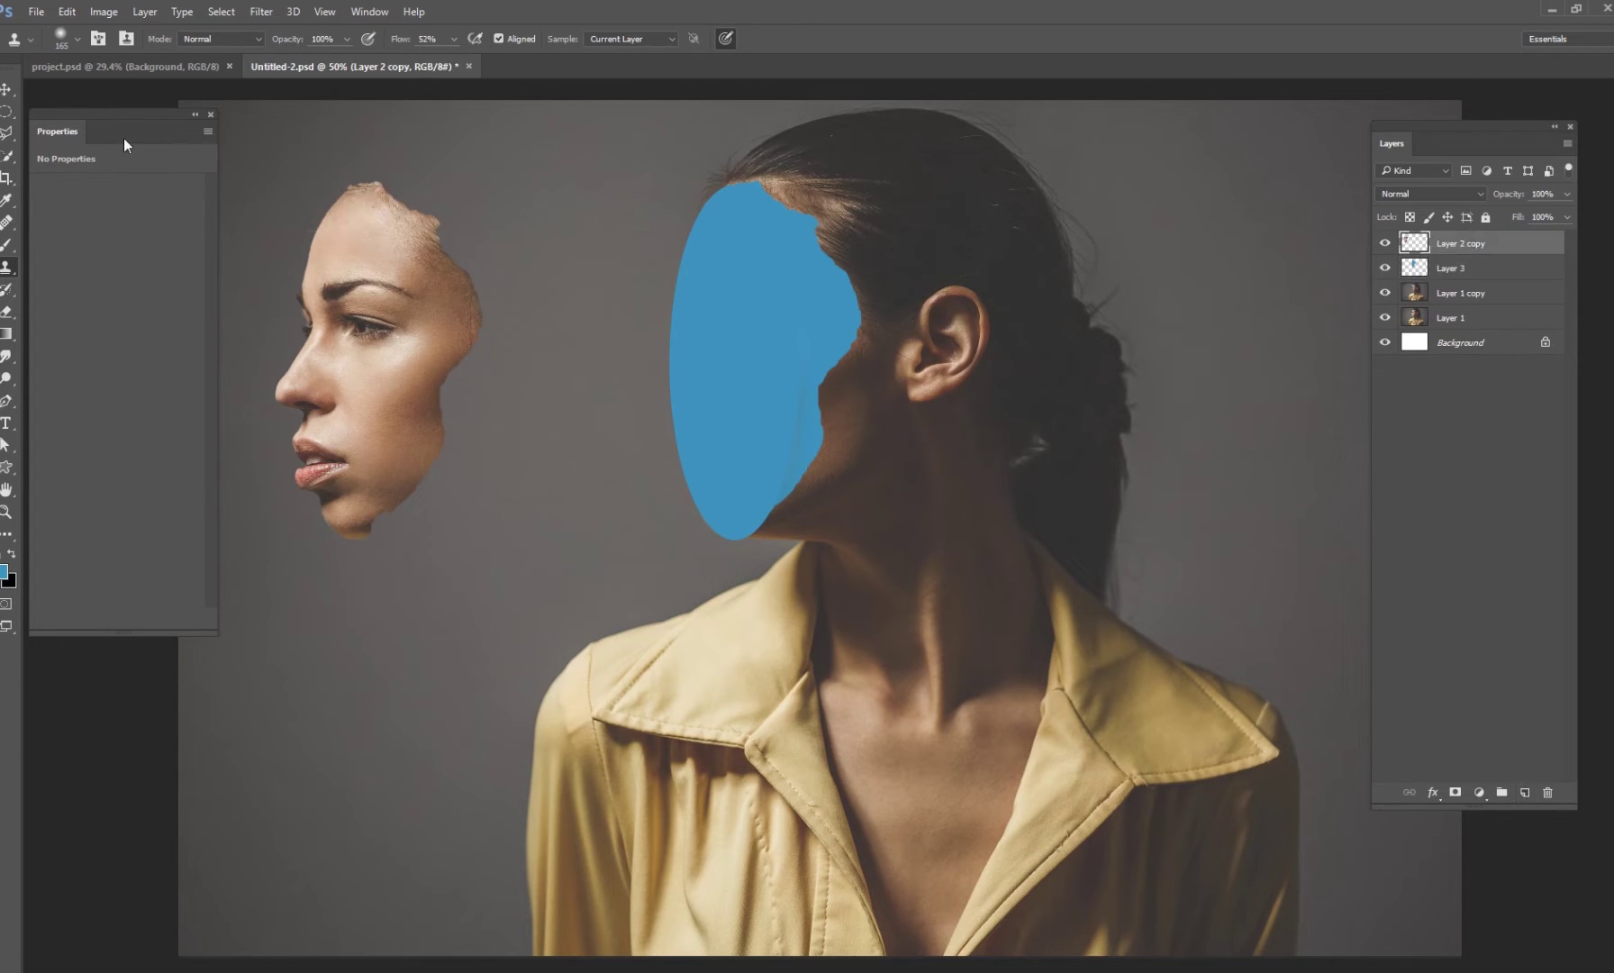
- Drag the floating face cutout right onto the head, leaving only a blue strip visible
left_click(9, 95)
left_click_drag(439, 360, 753, 383)
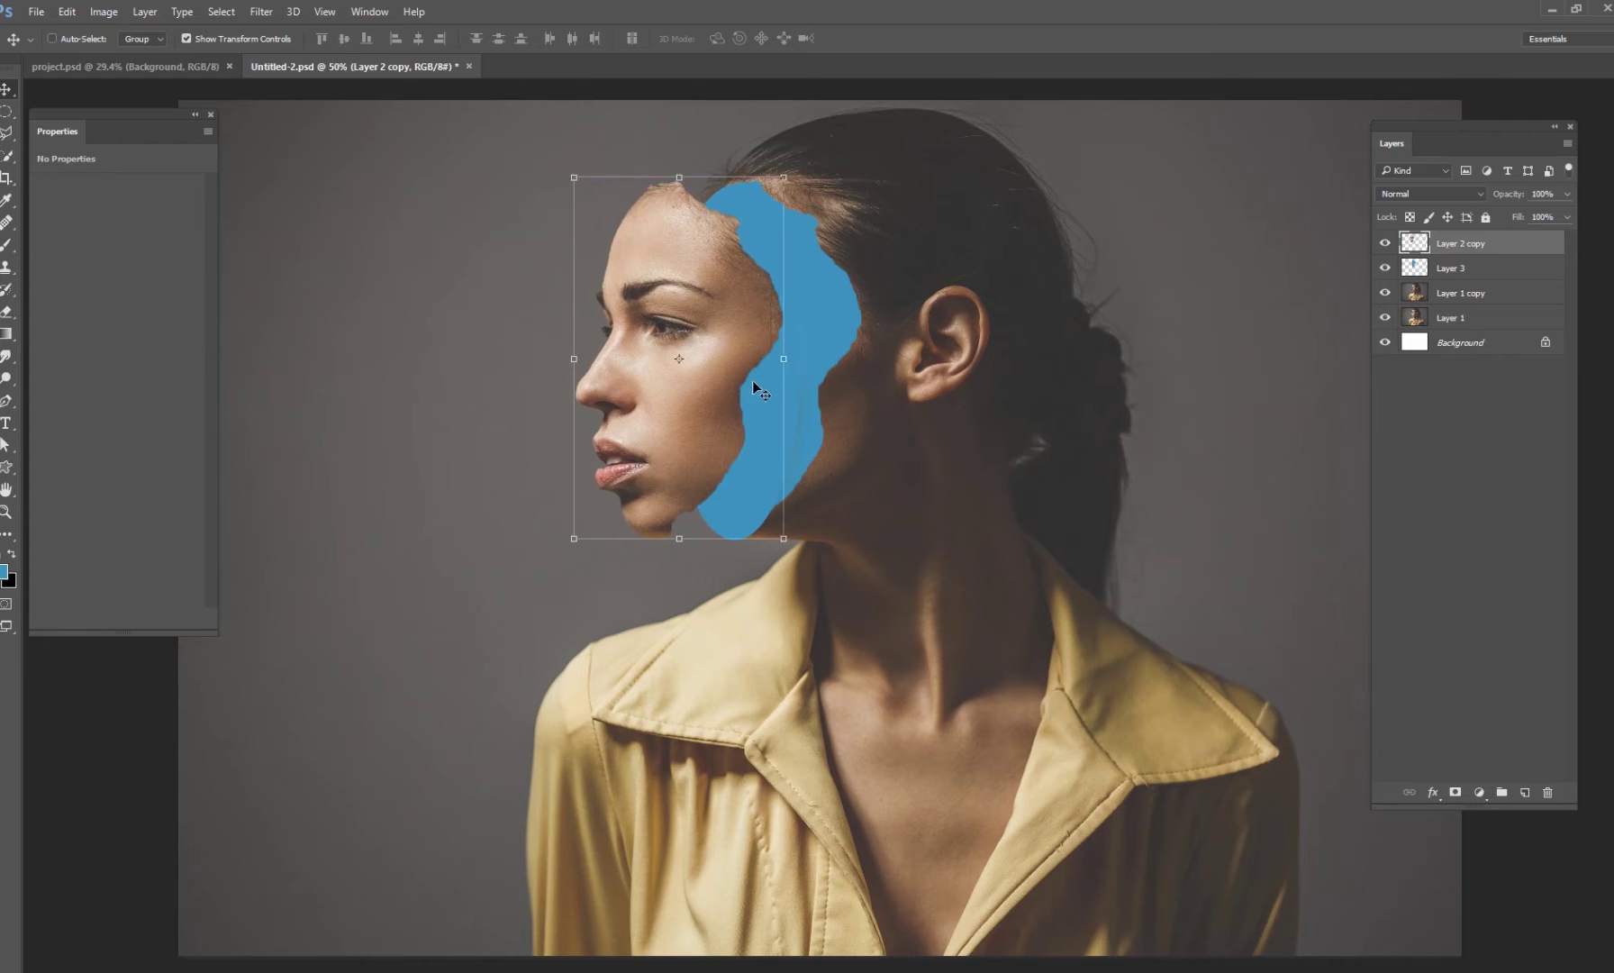
left_click(1460, 268)
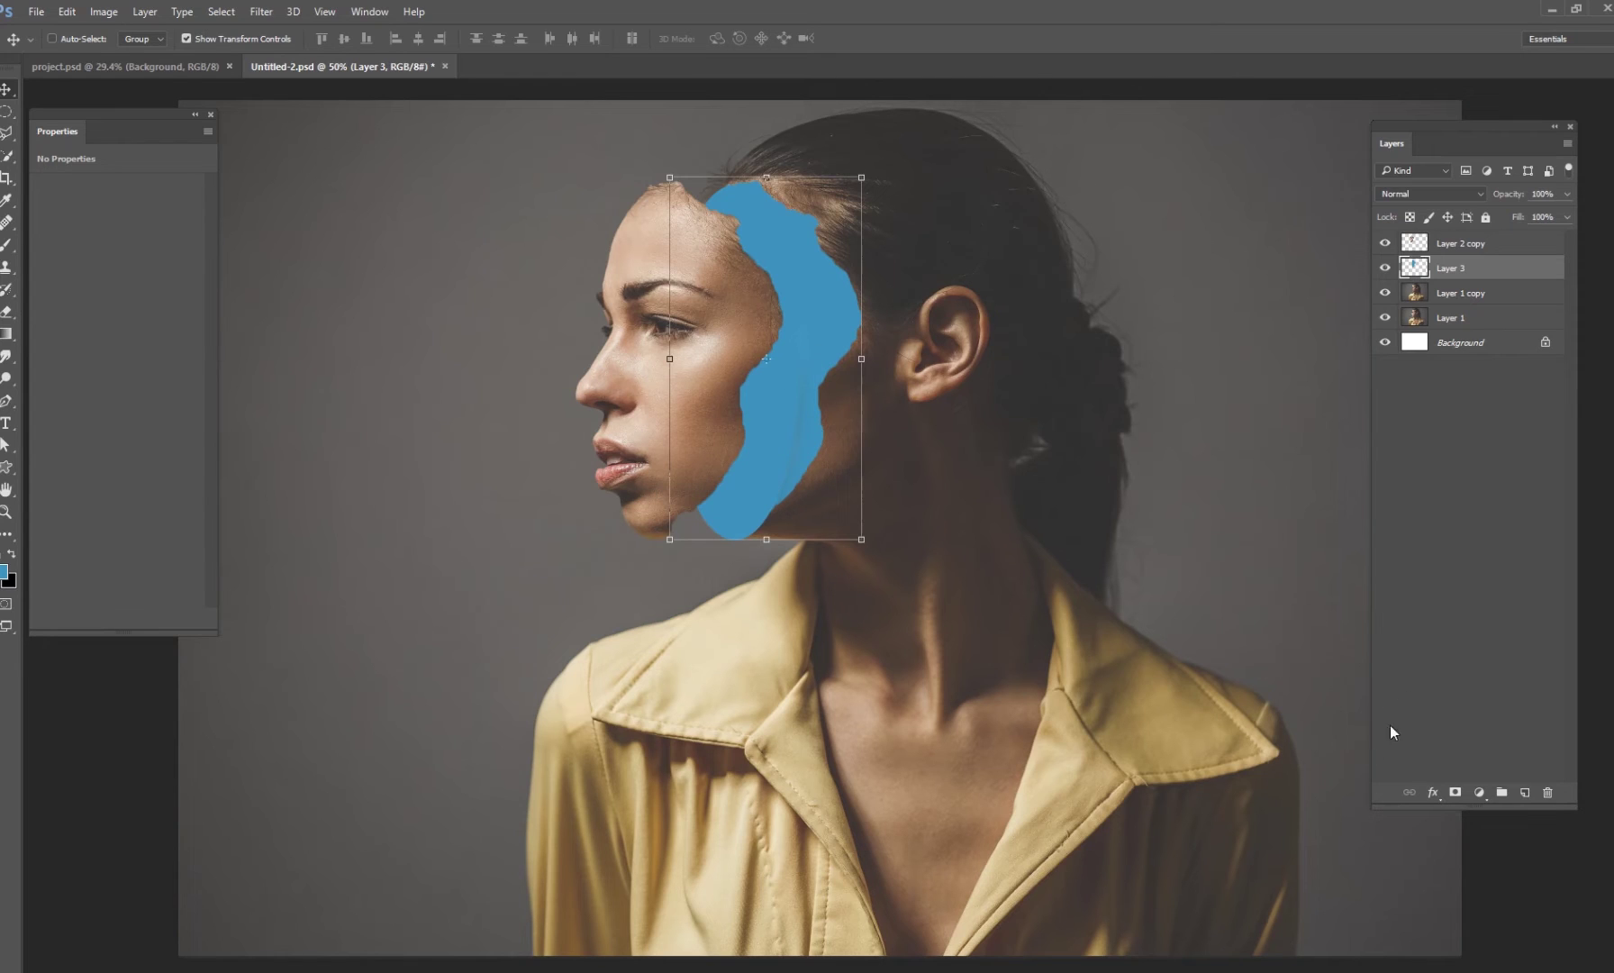
- Add a layer clipped to Layer 3 and paint soft dark hair-colour shading with a 401 px brush at low flow
left_click(1525, 792)
key("ctrl+alt+g")
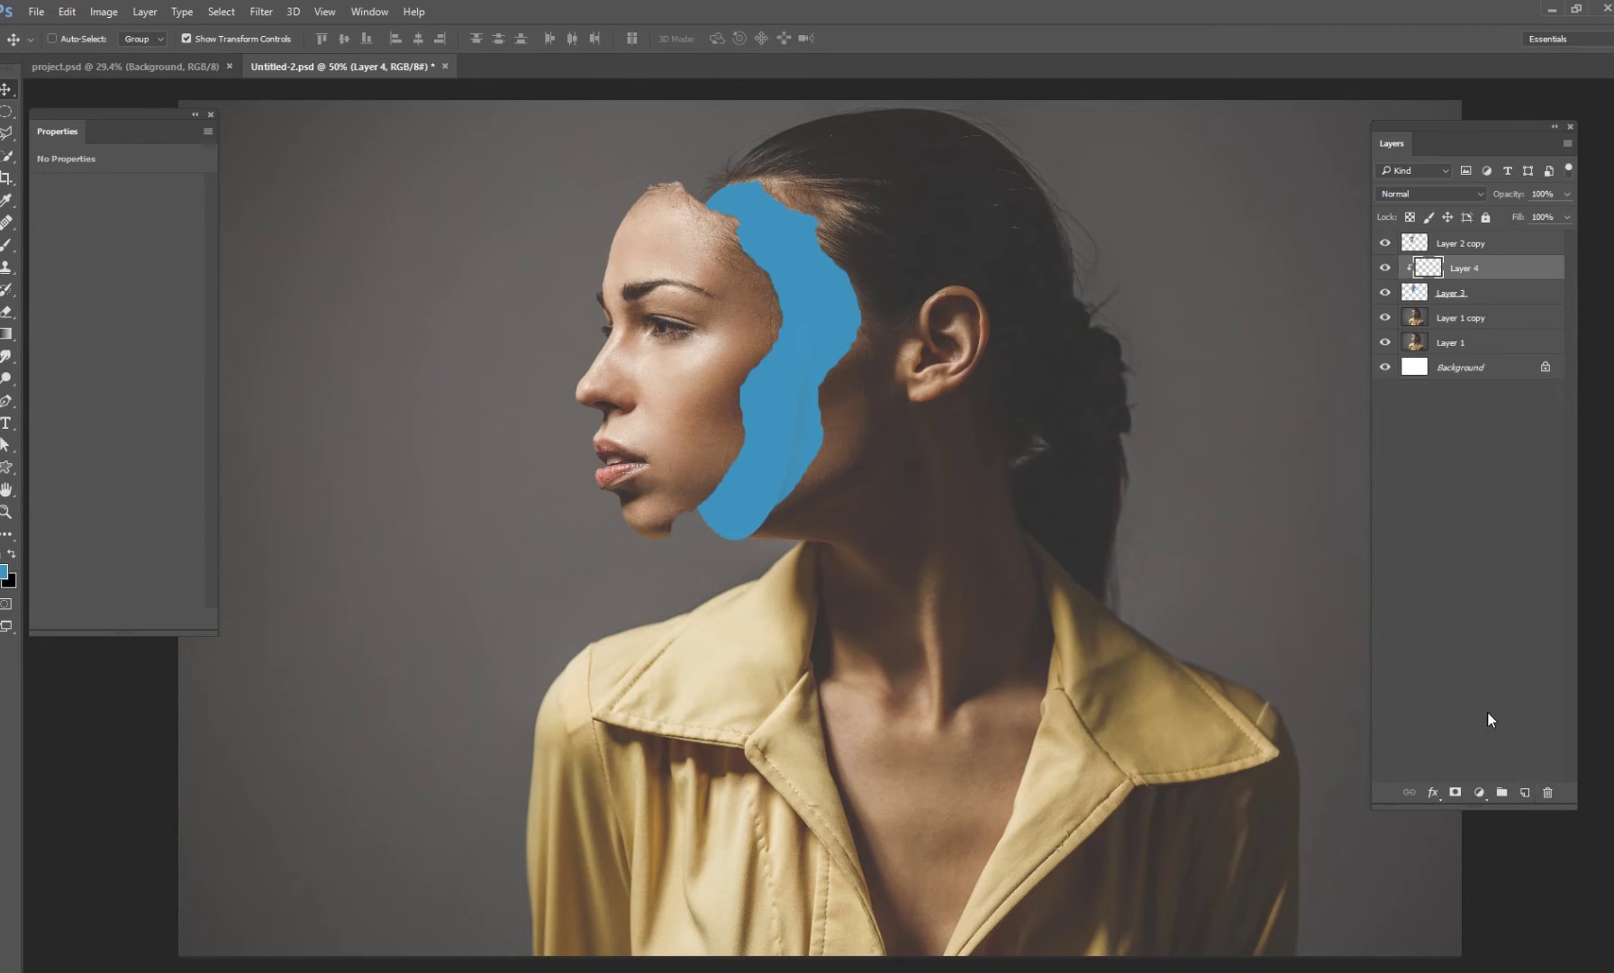
left_click(8, 246)
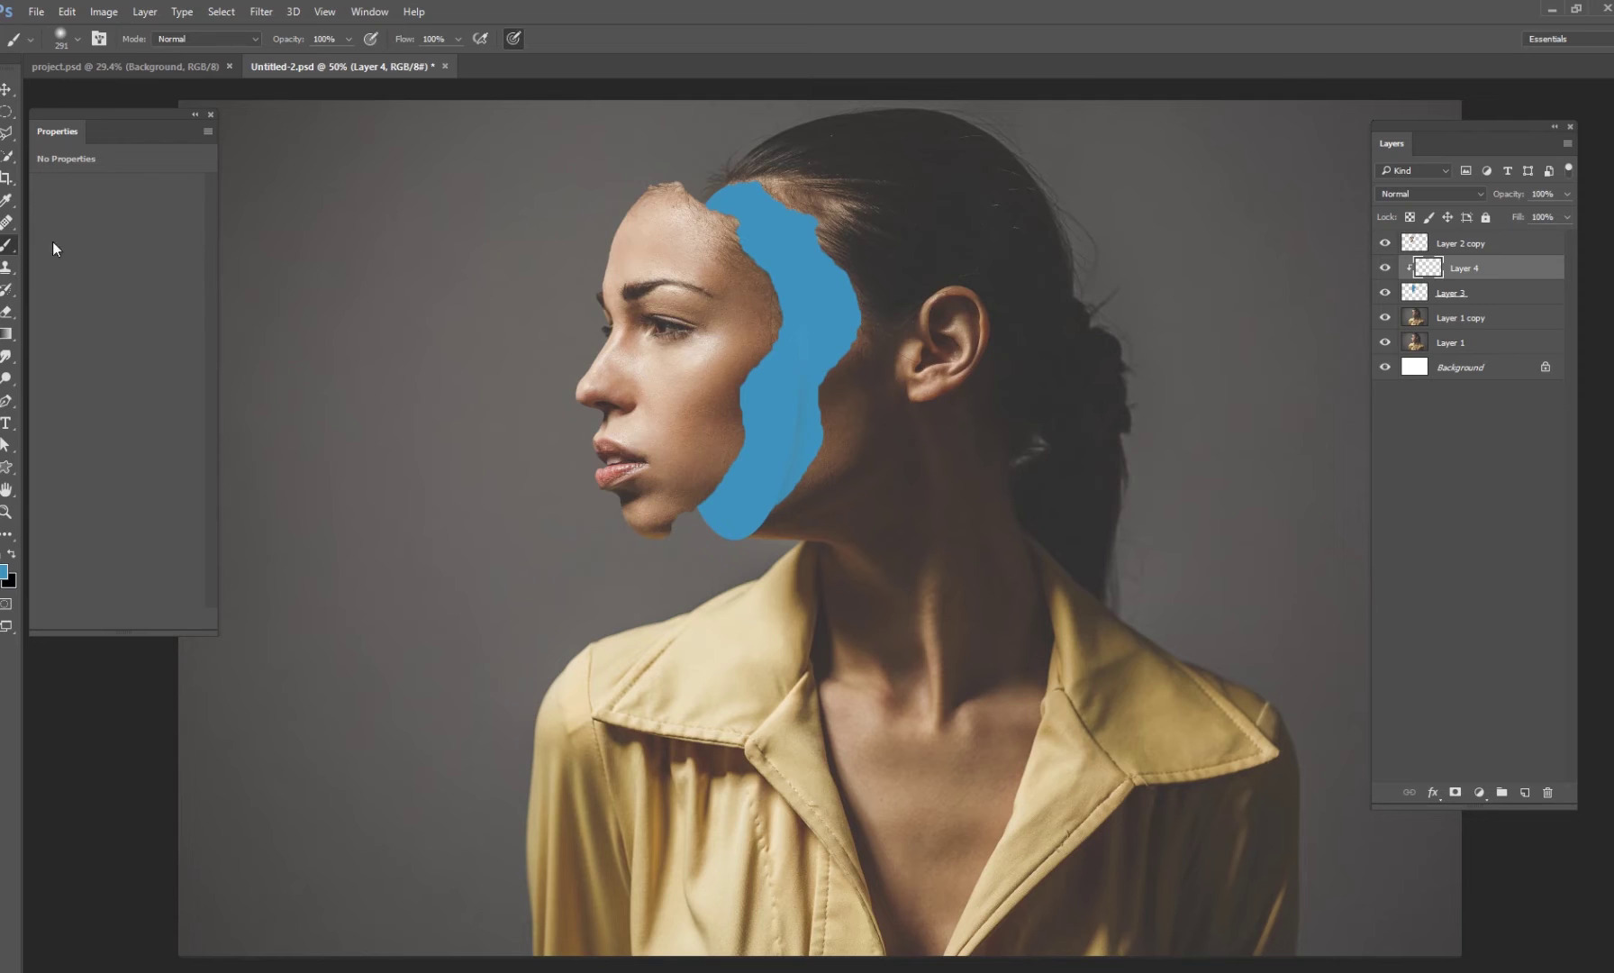
left_click(1054, 504, "alt")
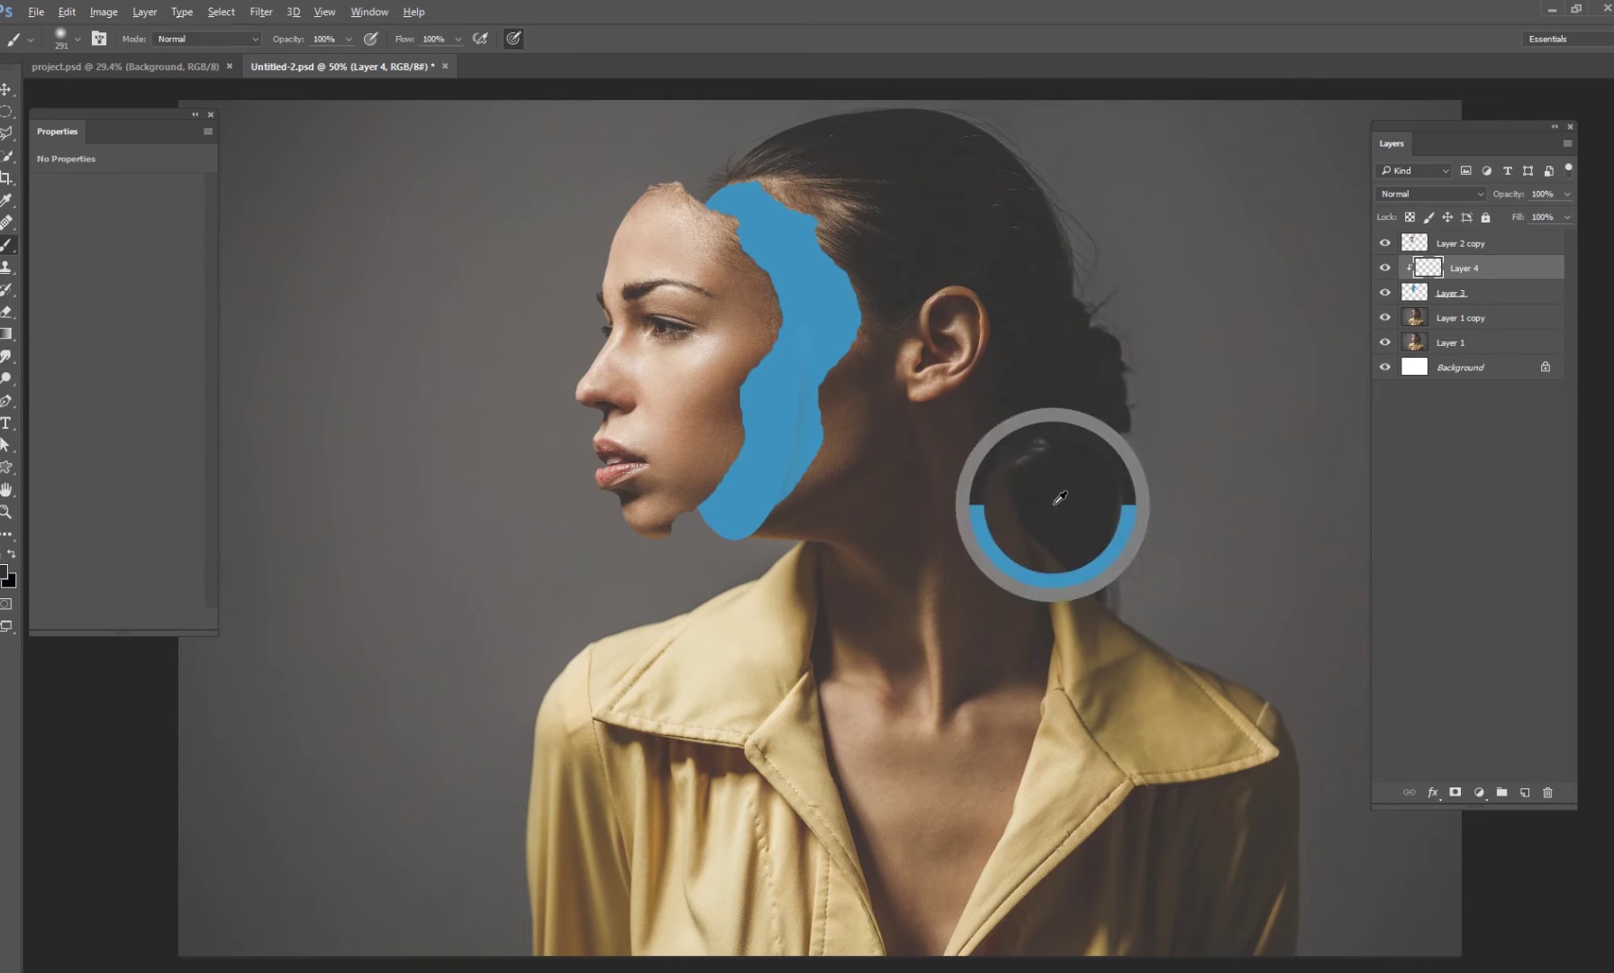
right_click(879, 380)
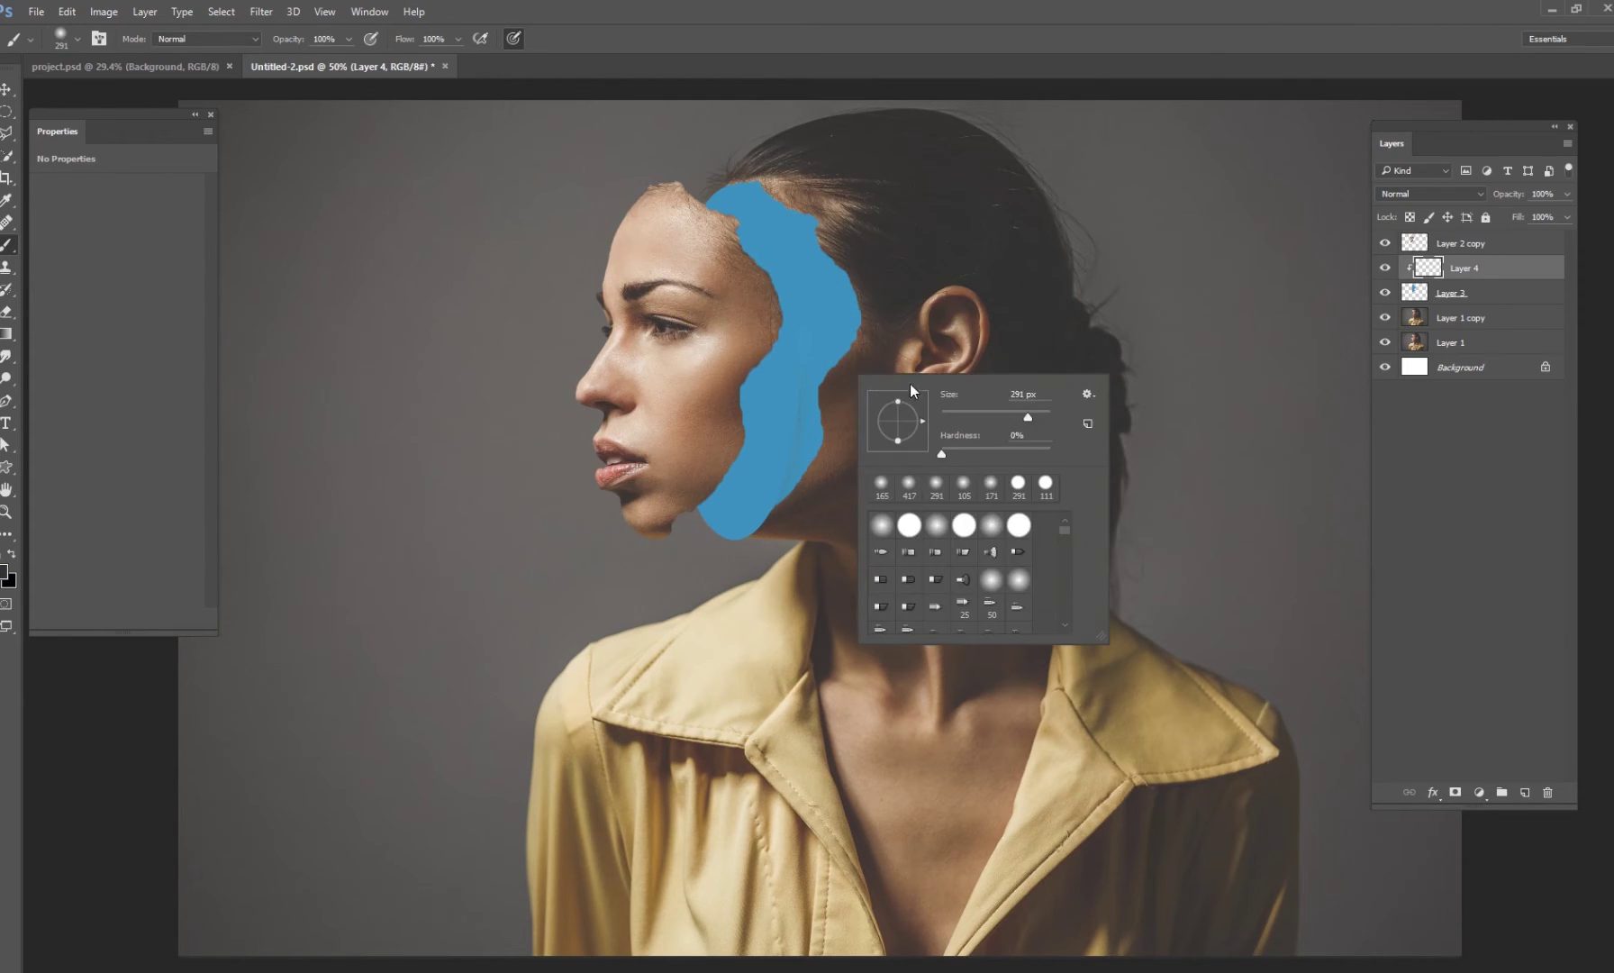
left_click_drag(1035, 422, 1032, 421)
left_click_drag(458, 38, 390, 60)
mouse_move(816, 270)
left_mouse_down()
mouse_move(800, 458)
mouse_move(772, 528)
left_mouse_up()
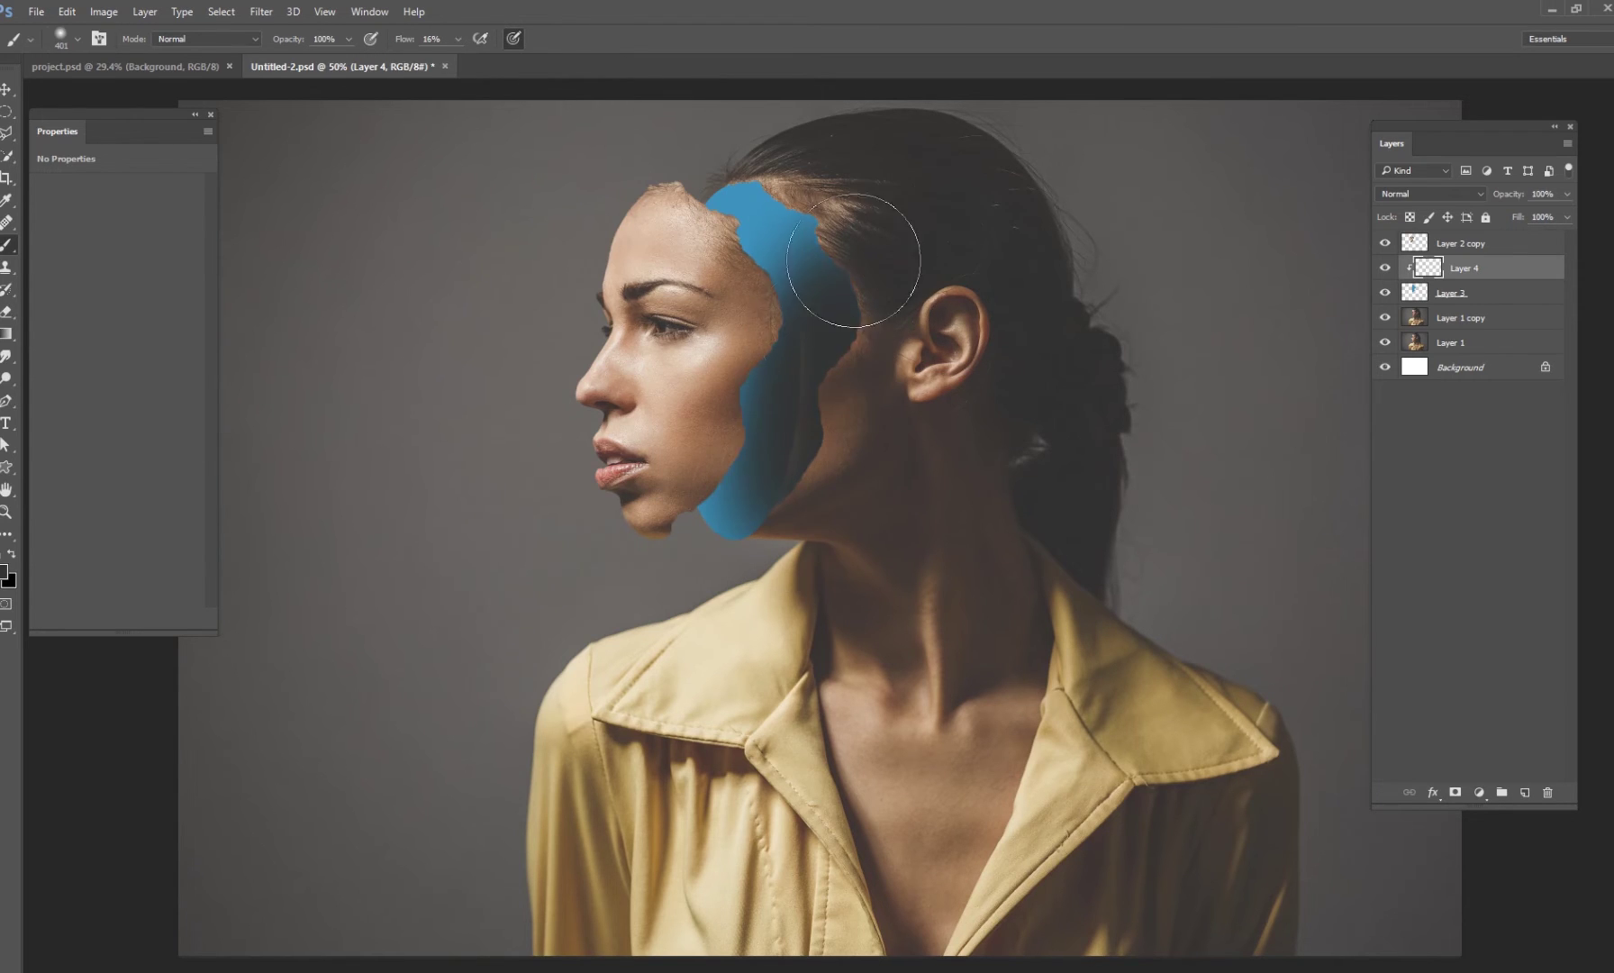
- On the blue Layer 3, darken the jaw and cheek areas with 111 px and 67 px brushes
key("alt+bracketleft")
right_click(813, 329)
left_click_drag(953, 361, 940, 360)
key("Return")
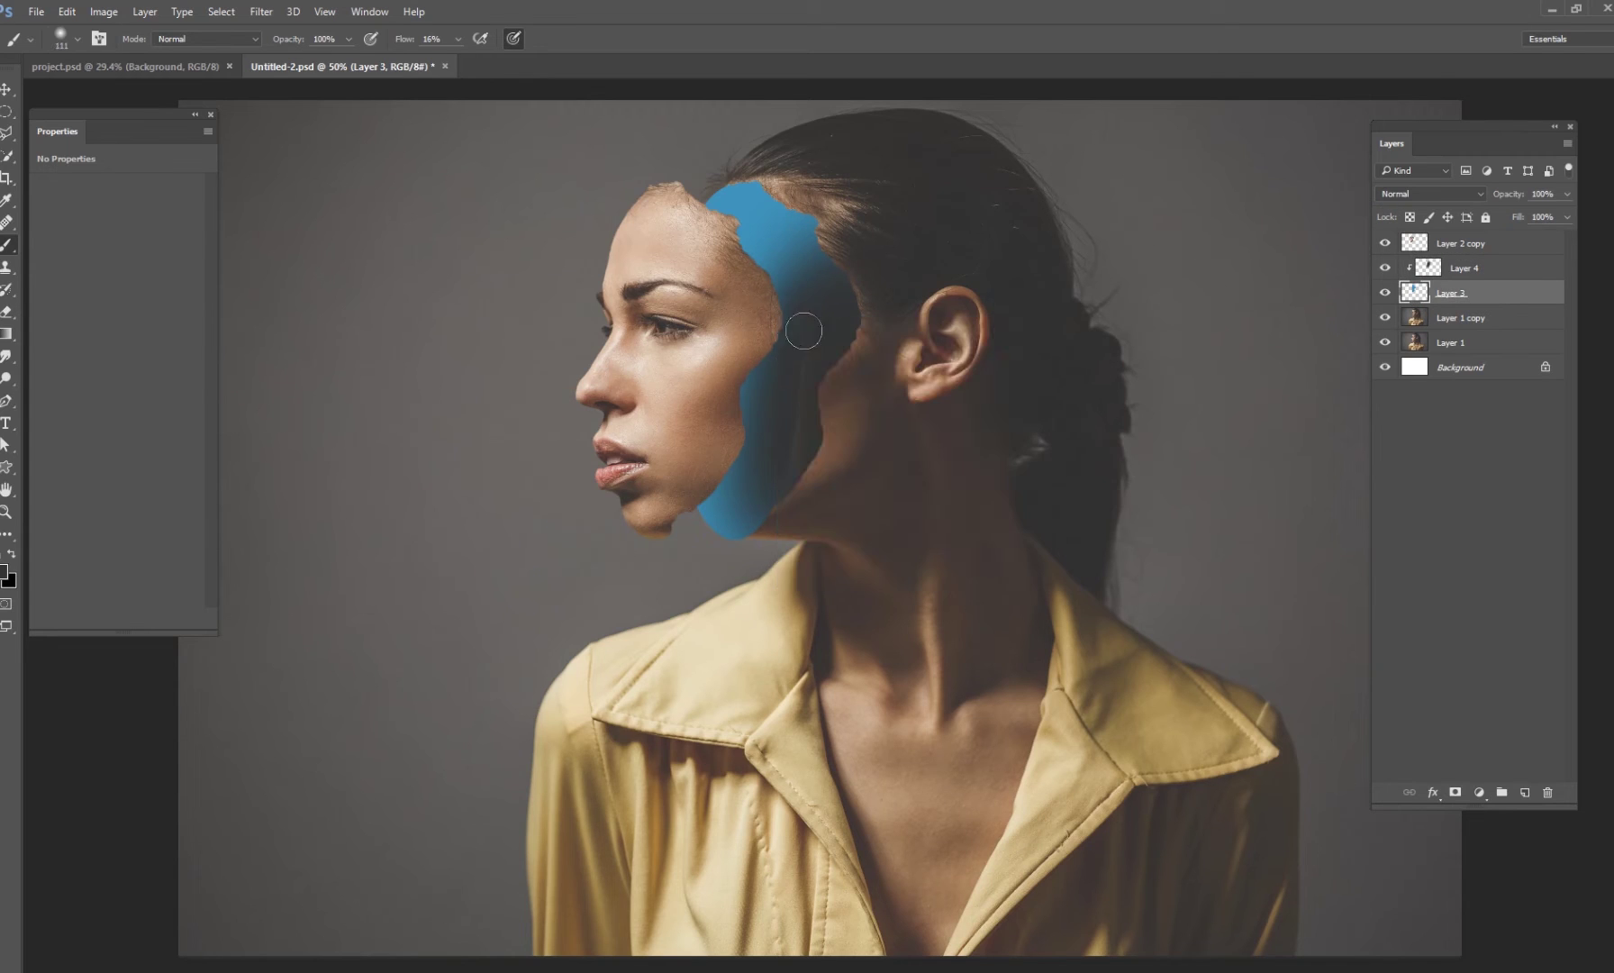
mouse_move(782, 451)
left_mouse_down()
mouse_move(810, 366)
mouse_move(803, 314)
mouse_move(757, 444)
mouse_move(772, 436)
mouse_move(767, 479)
mouse_move(814, 460)
left_mouse_up()
right_click(904, 347)
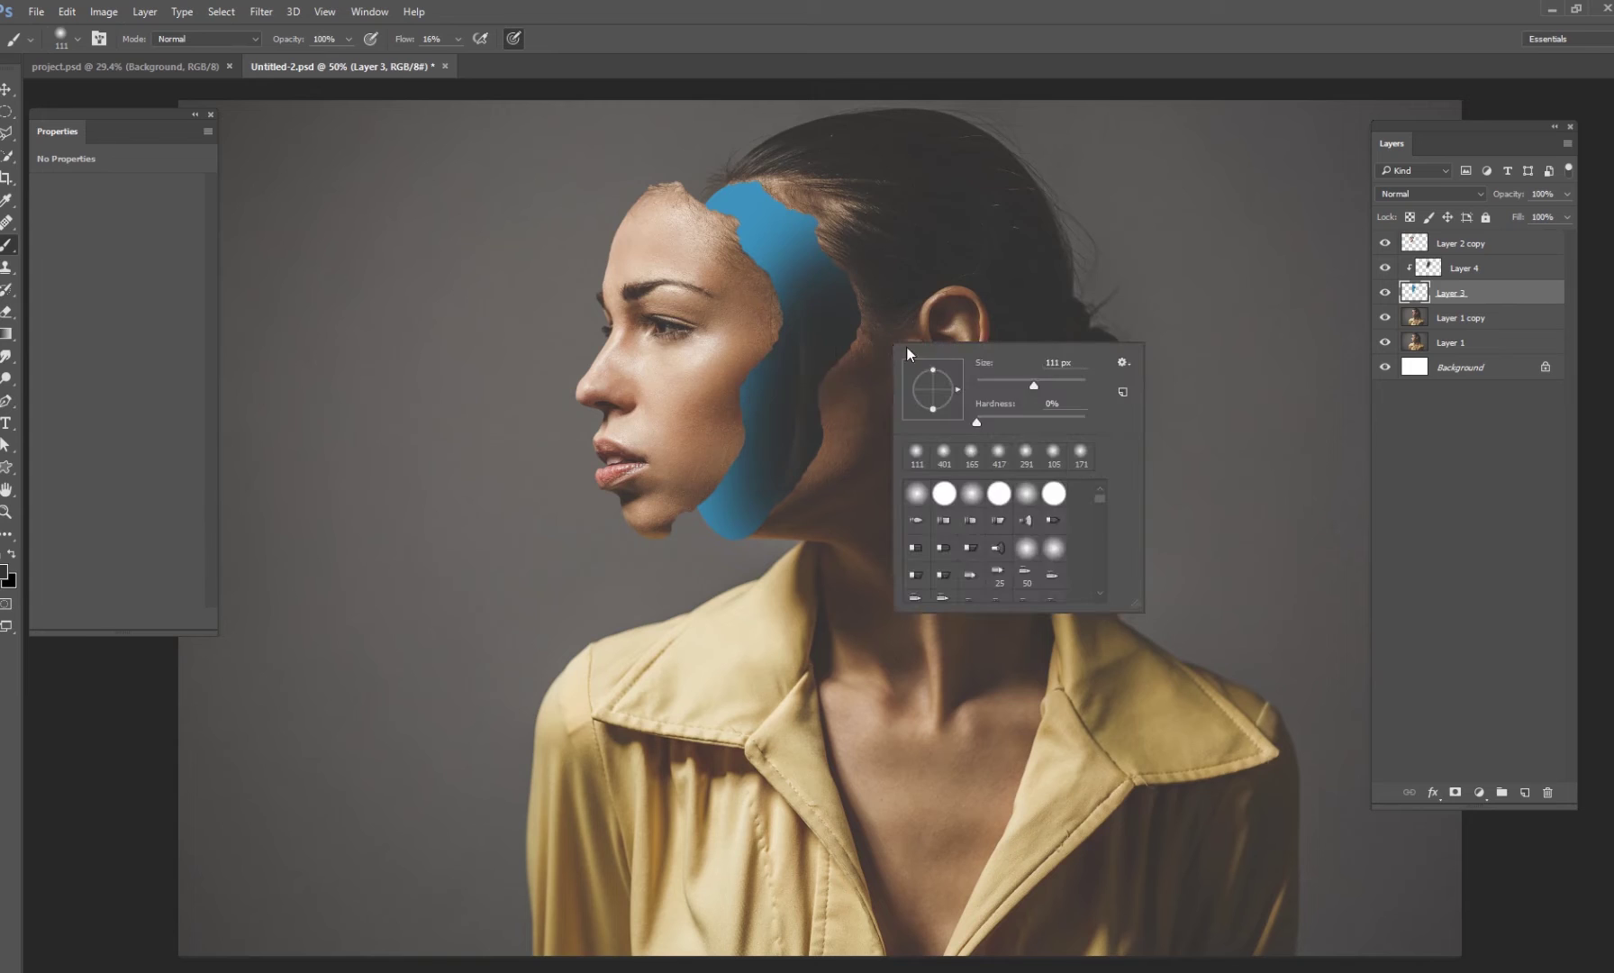
left_click_drag(1023, 394, 1014, 393)
key("Return")
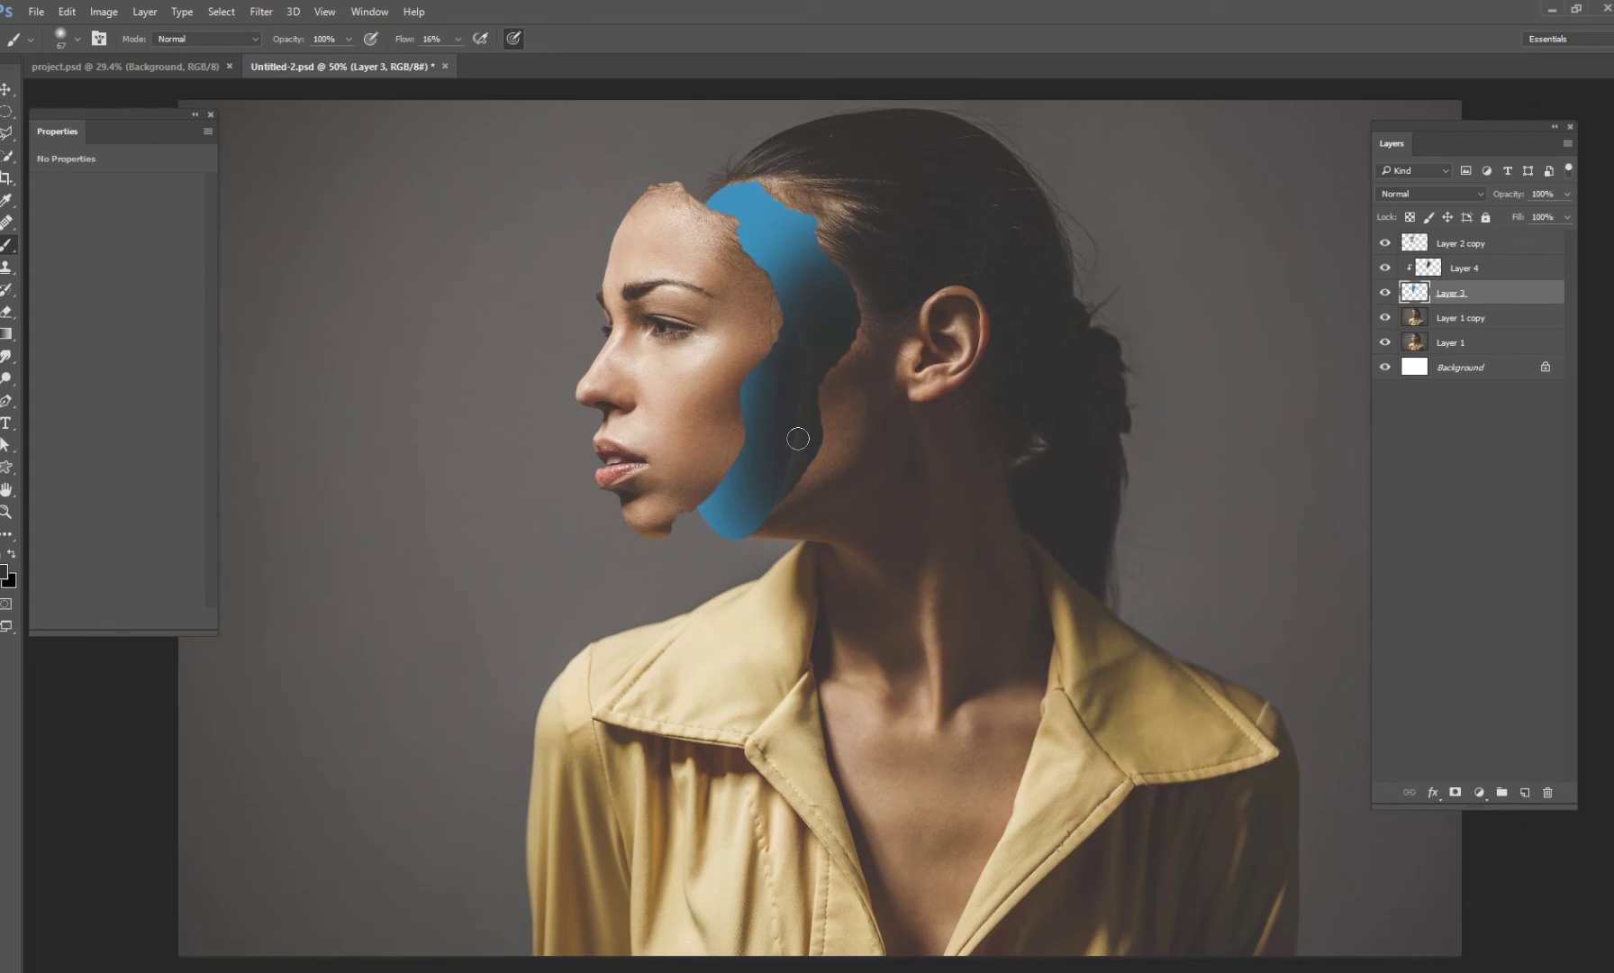
mouse_move(812, 345)
left_mouse_down()
mouse_move(787, 463)
mouse_move(799, 350)
left_mouse_up()
- On Layer 4, darken more of the blue cheek area with a 432 px brush
left_click(1459, 267)
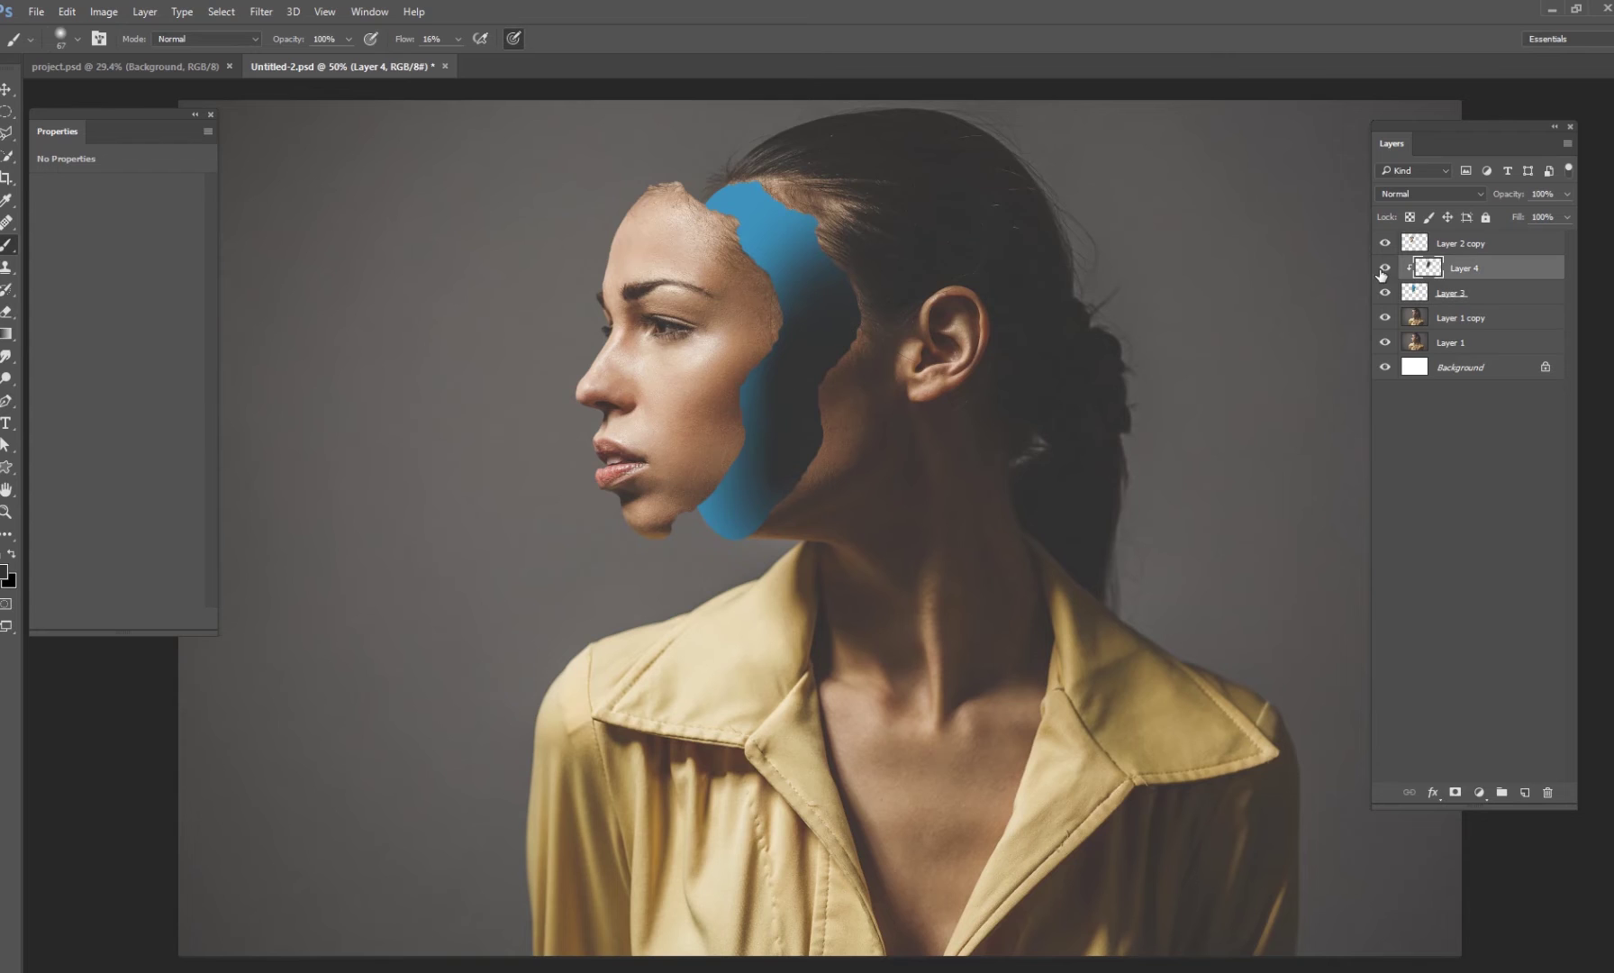
right_click(835, 391)
left_click_drag(949, 427, 1004, 435)
key("Return")
mouse_move(818, 268)
left_mouse_down()
mouse_move(799, 476)
mouse_move(755, 512)
mouse_move(787, 504)
mouse_move(864, 361)
left_mouse_up()
left_click(1441, 293)
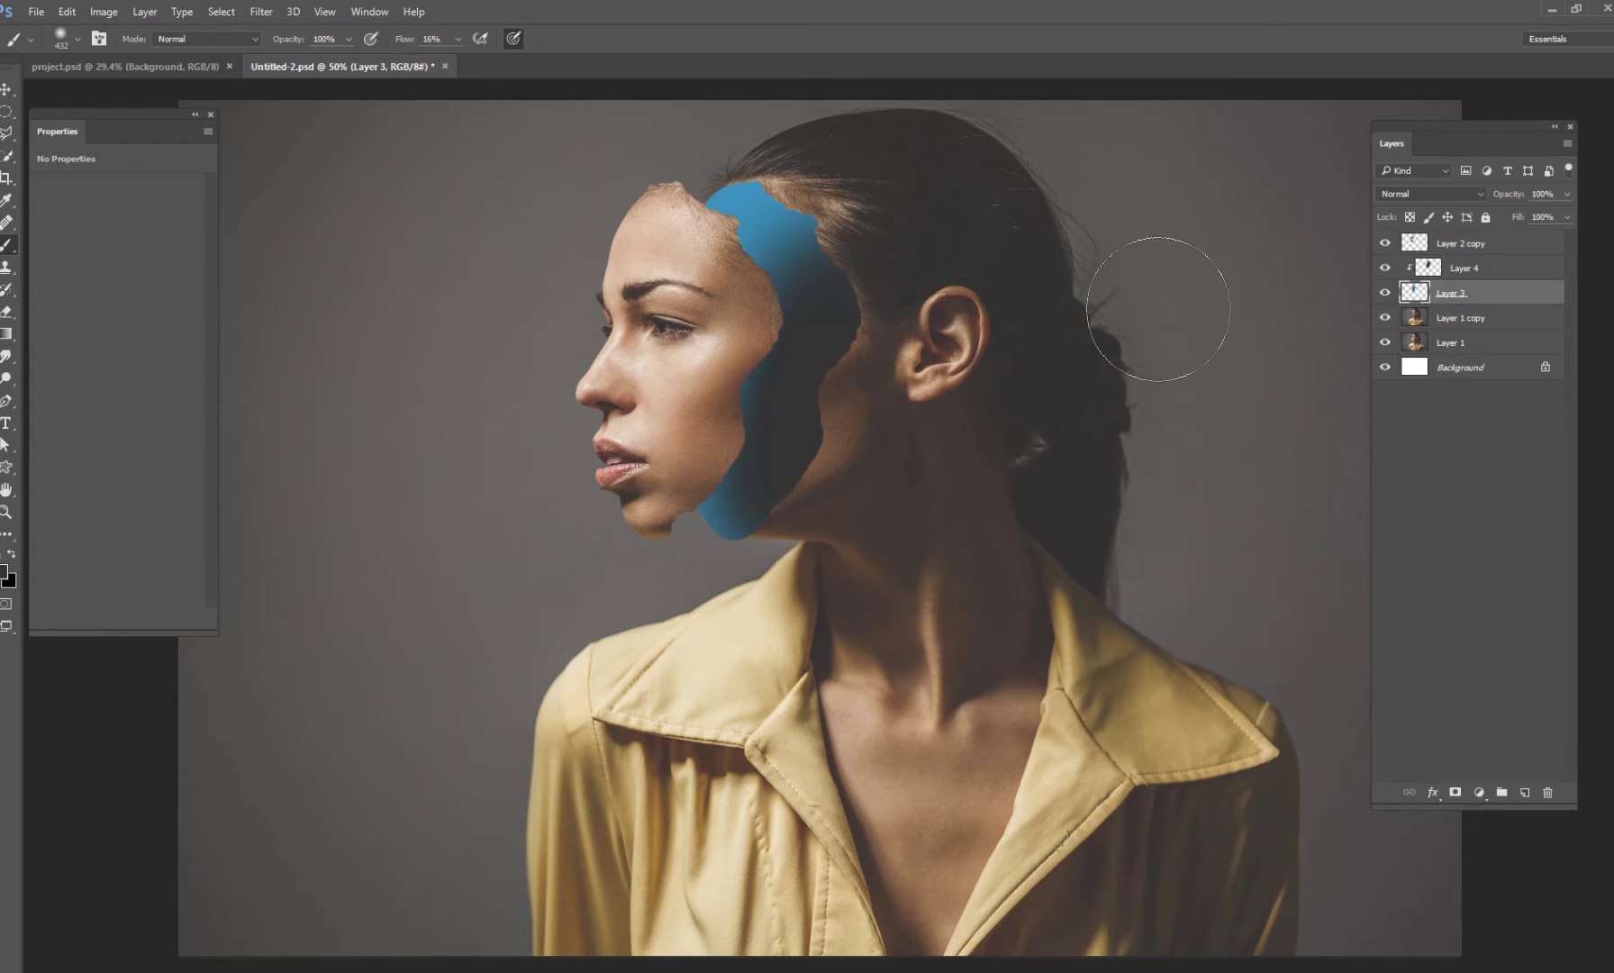
right_click(836, 407)
- On Layer 4, soften the blue patch with forehead skin tone using a 369 px brush
left_click_drag(1002, 443, 939, 485)
key("Return")
left_click(1459, 268)
right_click(895, 277)
left_click_drag(1054, 320, 1051, 319)
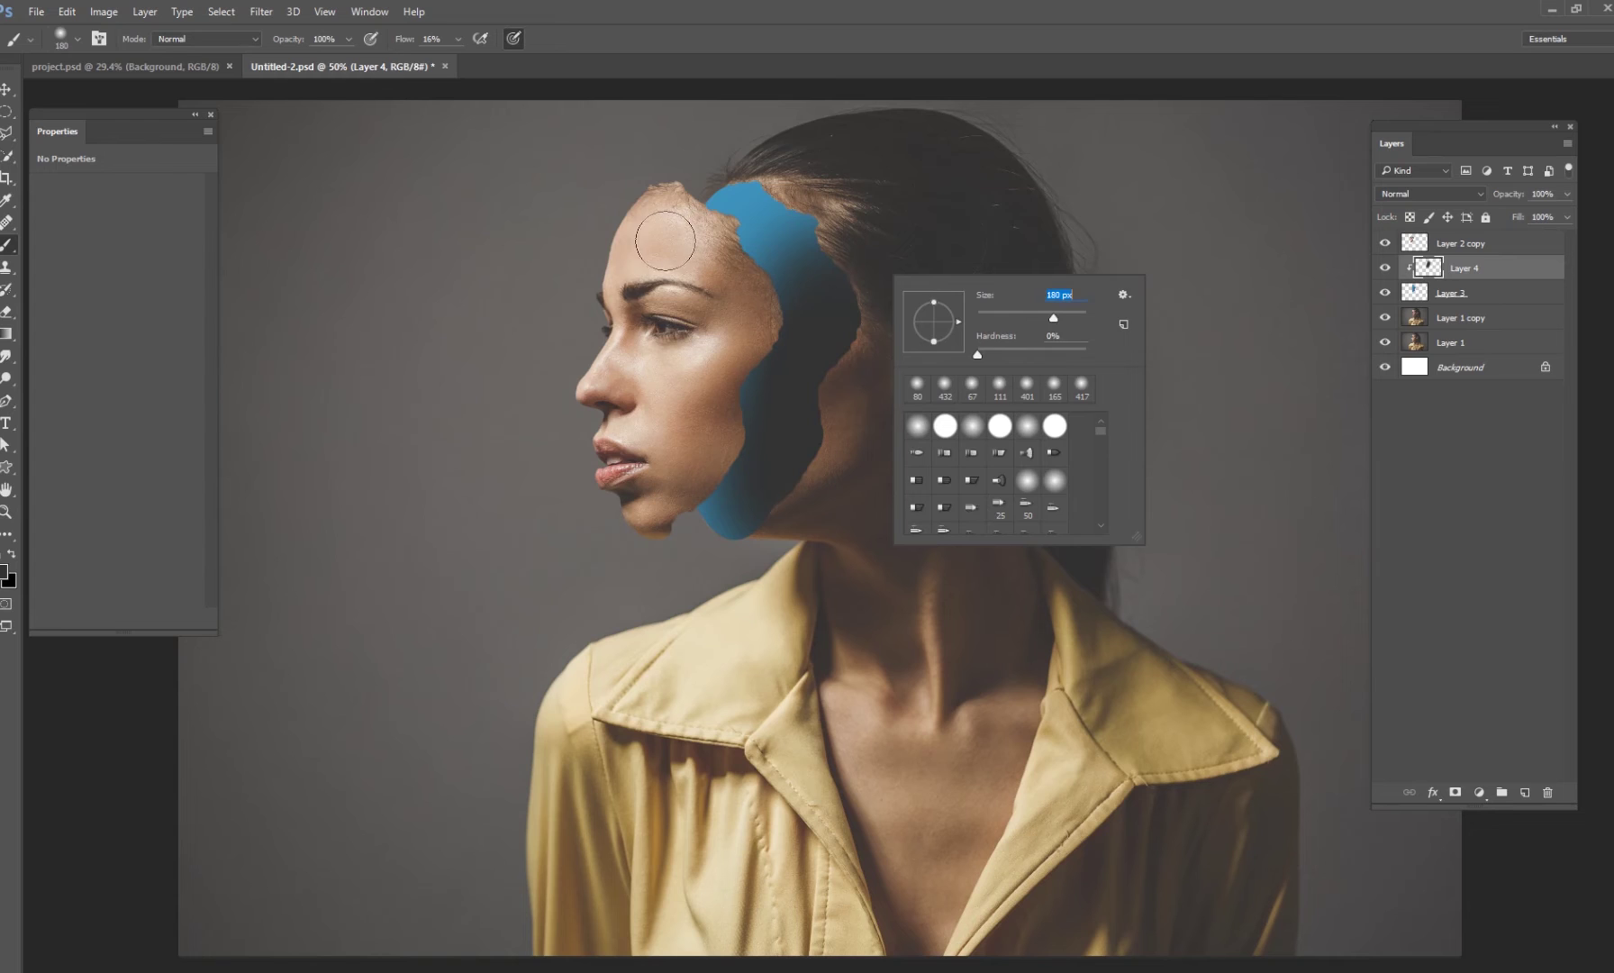
key("Return")
left_click(685, 225, "alt")
right_click(797, 258)
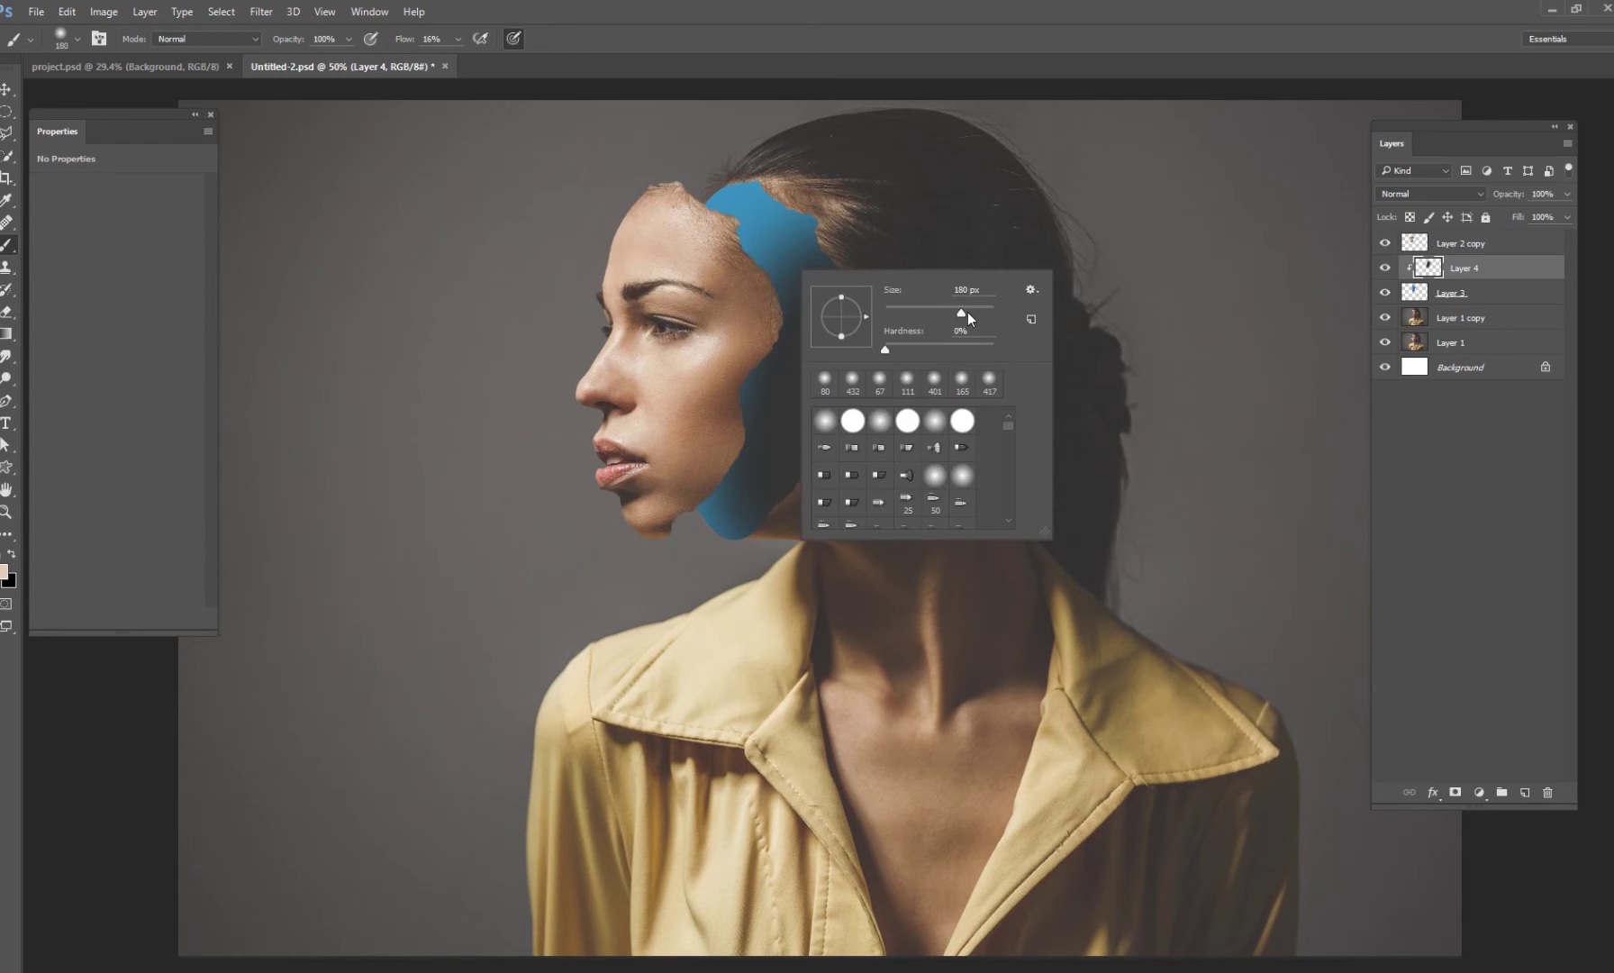
left_click_drag(967, 312, 983, 312)
key("Return")
mouse_move(775, 225)
left_mouse_down()
mouse_move(664, 438)
mouse_move(743, 500)
mouse_move(770, 225)
mouse_move(839, 324)
mouse_move(802, 289)
mouse_move(774, 288)
mouse_move(781, 496)
mouse_move(842, 324)
mouse_move(729, 505)
mouse_move(811, 378)
mouse_move(774, 234)
mouse_move(800, 324)
mouse_move(851, 317)
mouse_move(757, 500)
mouse_move(828, 327)
mouse_move(818, 442)
mouse_move(870, 279)
mouse_move(798, 229)
mouse_move(832, 307)
mouse_move(685, 441)
mouse_move(775, 428)
mouse_move(708, 496)
mouse_move(810, 371)
left_mouse_up()
- Lighten the patch's jaw edge with skin tone and darken it near the hairline
left_click(840, 325, "alt")
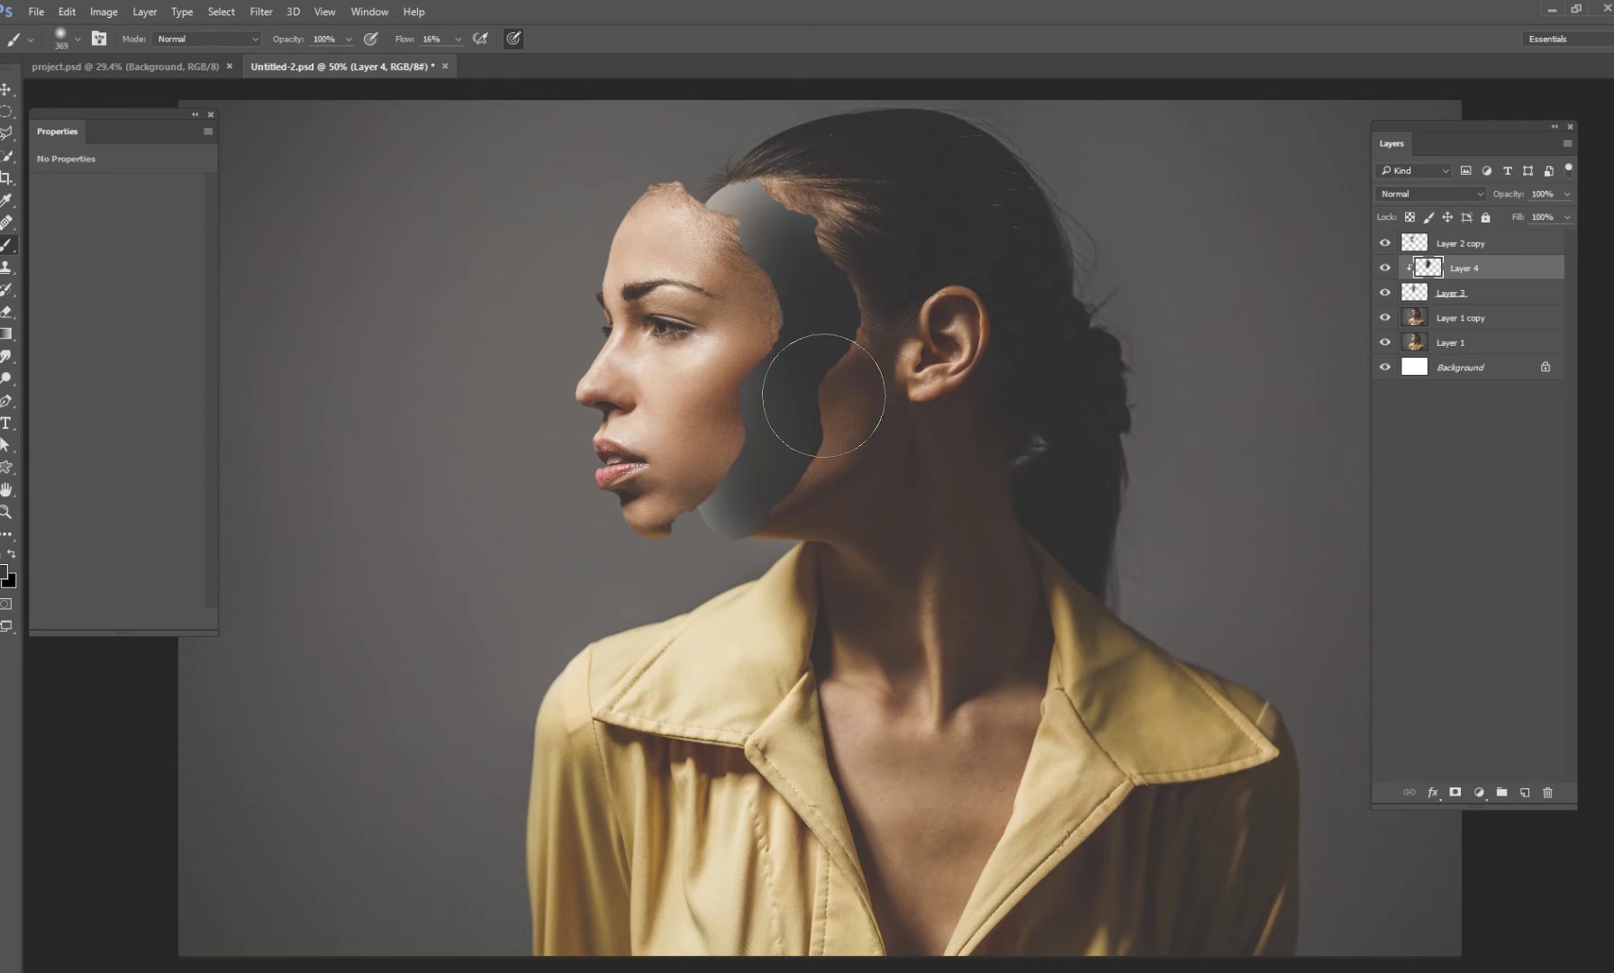
left_click(666, 422, "alt")
mouse_move(666, 421)
left_mouse_down()
mouse_move(695, 502)
mouse_move(711, 261)
mouse_move(681, 351)
mouse_move(775, 469)
mouse_move(561, 433)
left_mouse_up()
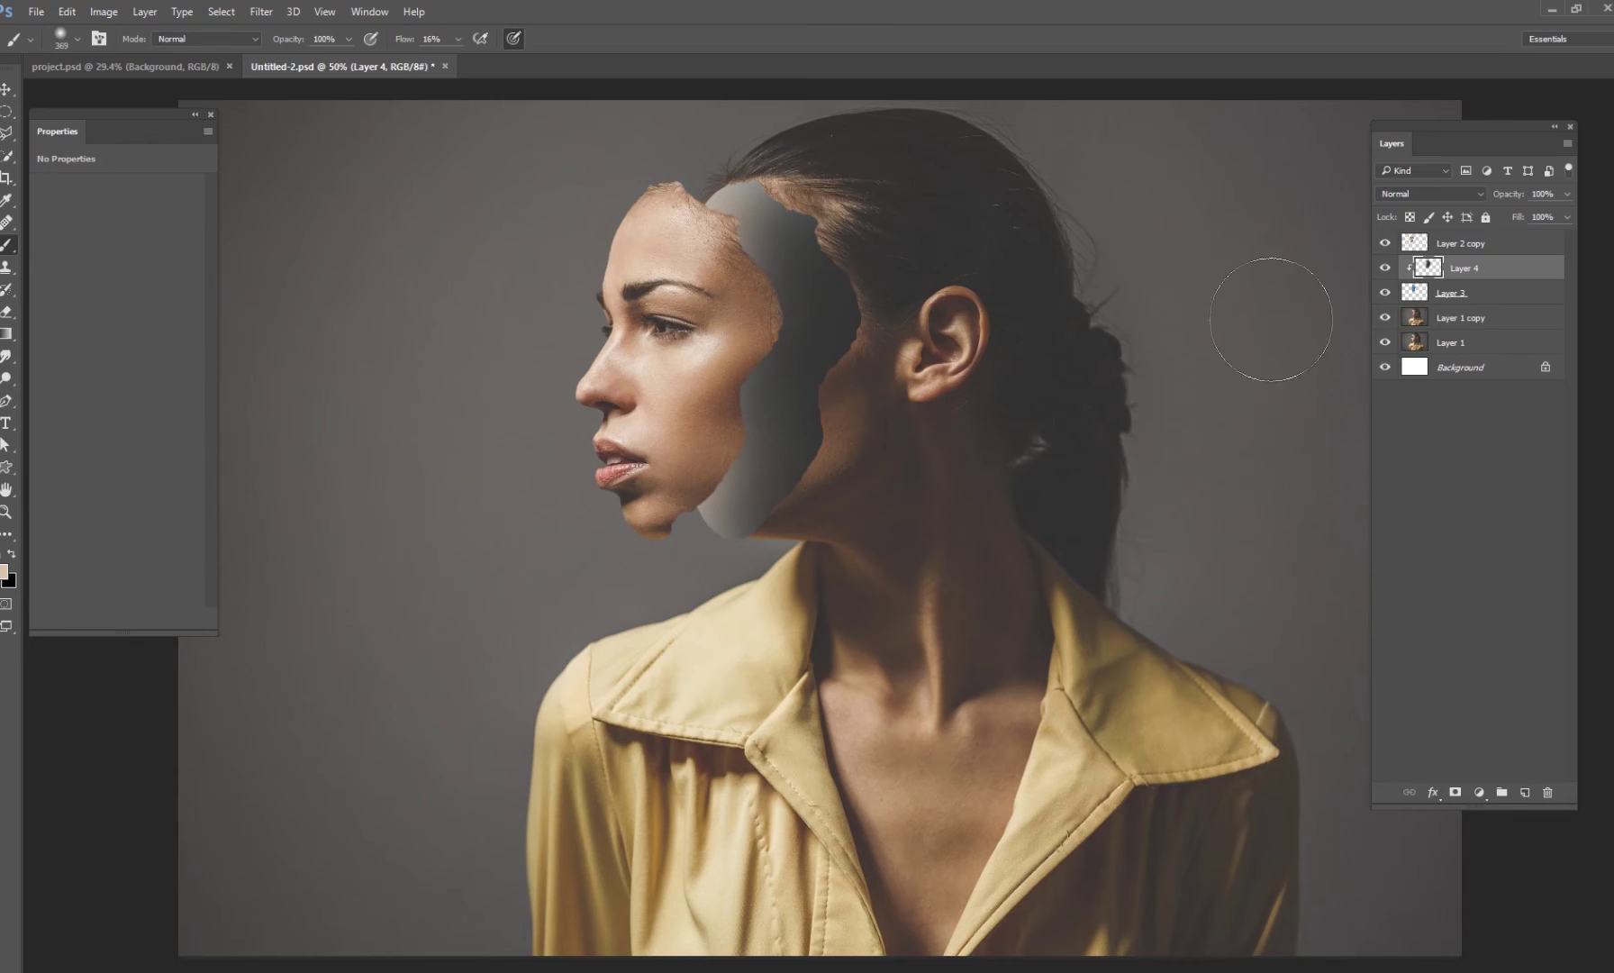
left_click(1385, 268)
left_click(1386, 269)
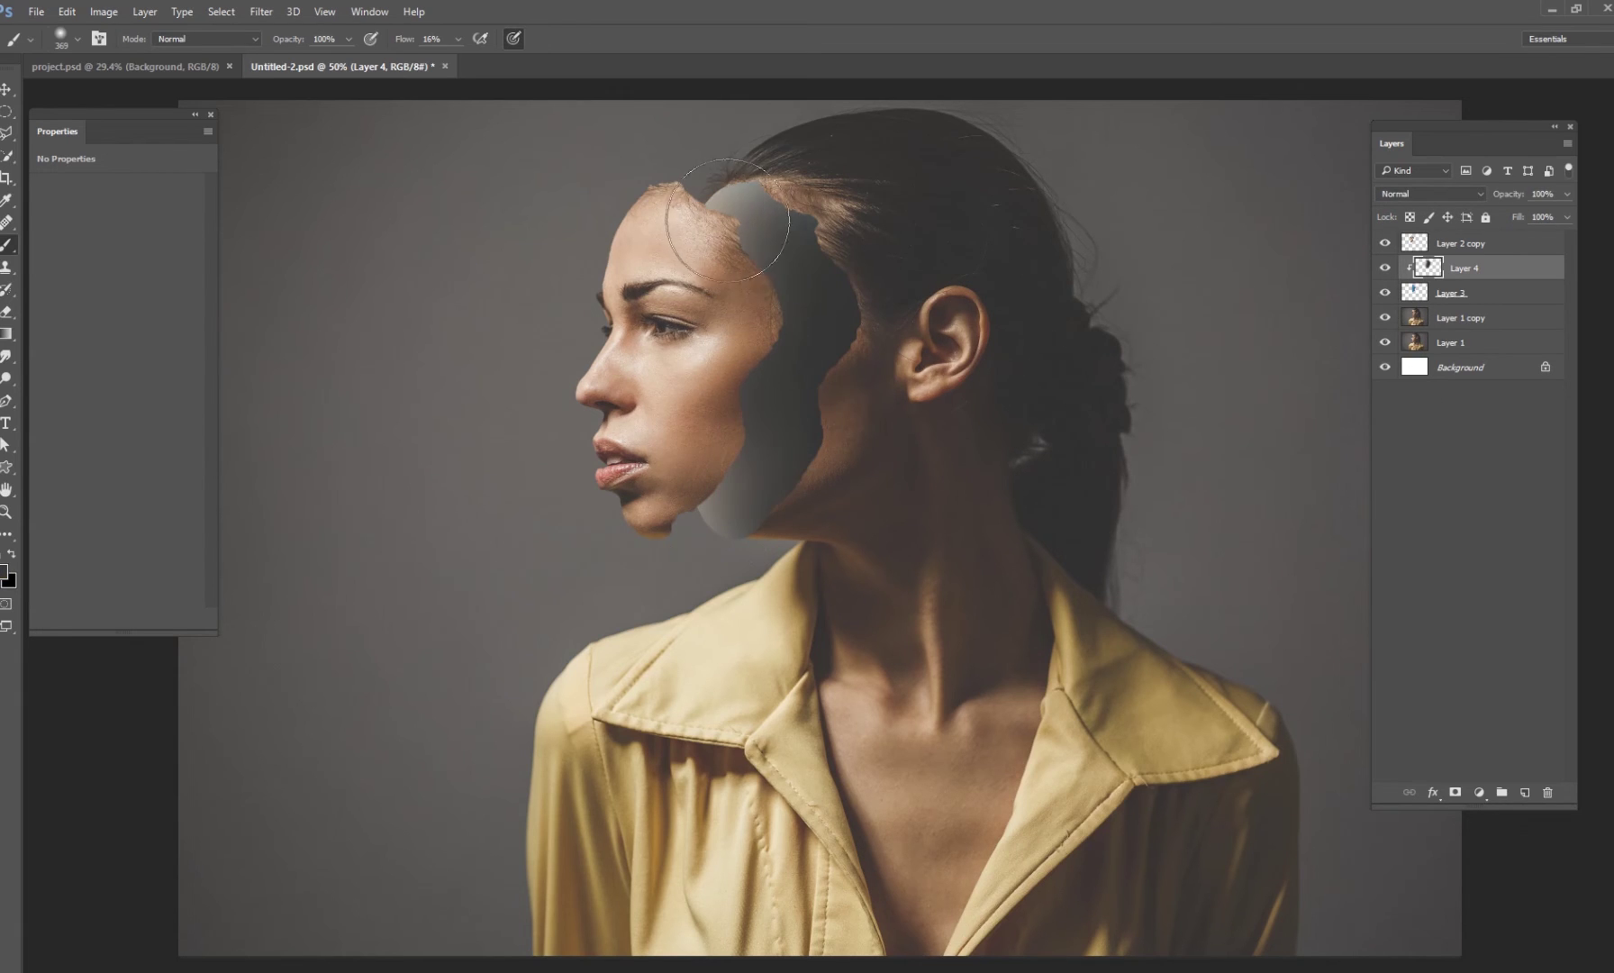
mouse_move(775, 211)
left_mouse_down()
mouse_move(802, 397)
mouse_move(858, 252)
mouse_move(777, 502)
mouse_move(843, 317)
mouse_move(872, 442)
mouse_move(792, 289)
mouse_move(820, 213)
mouse_move(711, 232)
mouse_move(745, 487)
mouse_move(860, 289)
mouse_move(728, 201)
mouse_move(840, 358)
mouse_move(684, 423)
mouse_move(687, 486)
mouse_move(709, 207)
mouse_move(680, 261)
mouse_move(696, 510)
mouse_move(797, 425)
mouse_move(837, 428)
left_mouse_up()
left_click(794, 199, "alt")
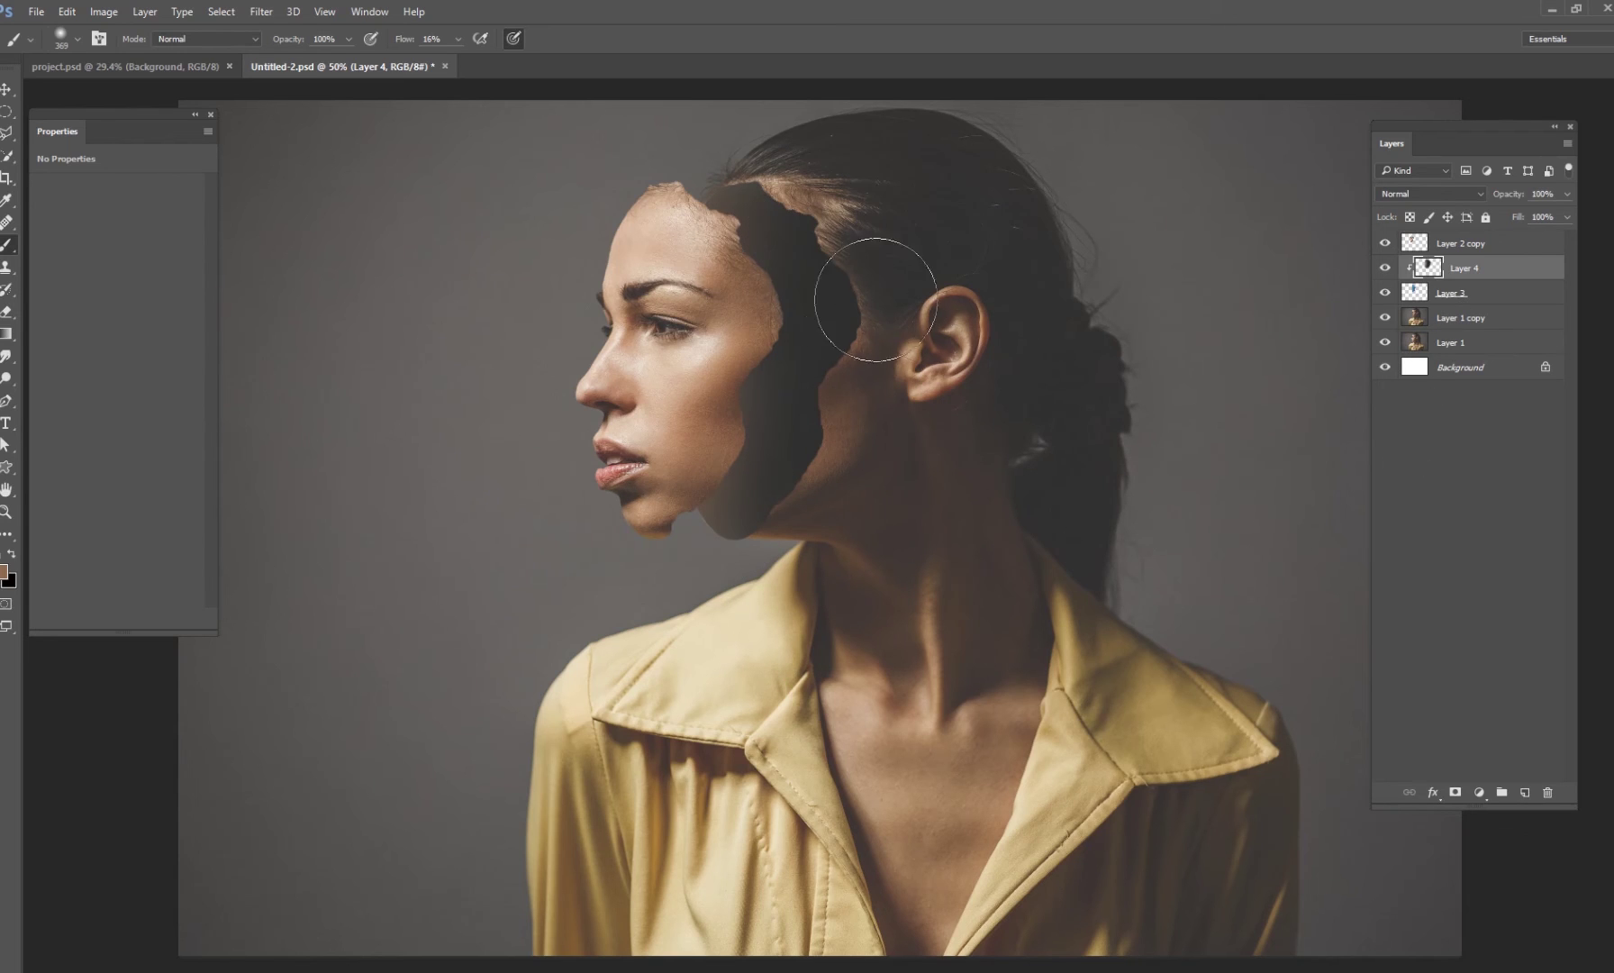
left_click(1464, 292)
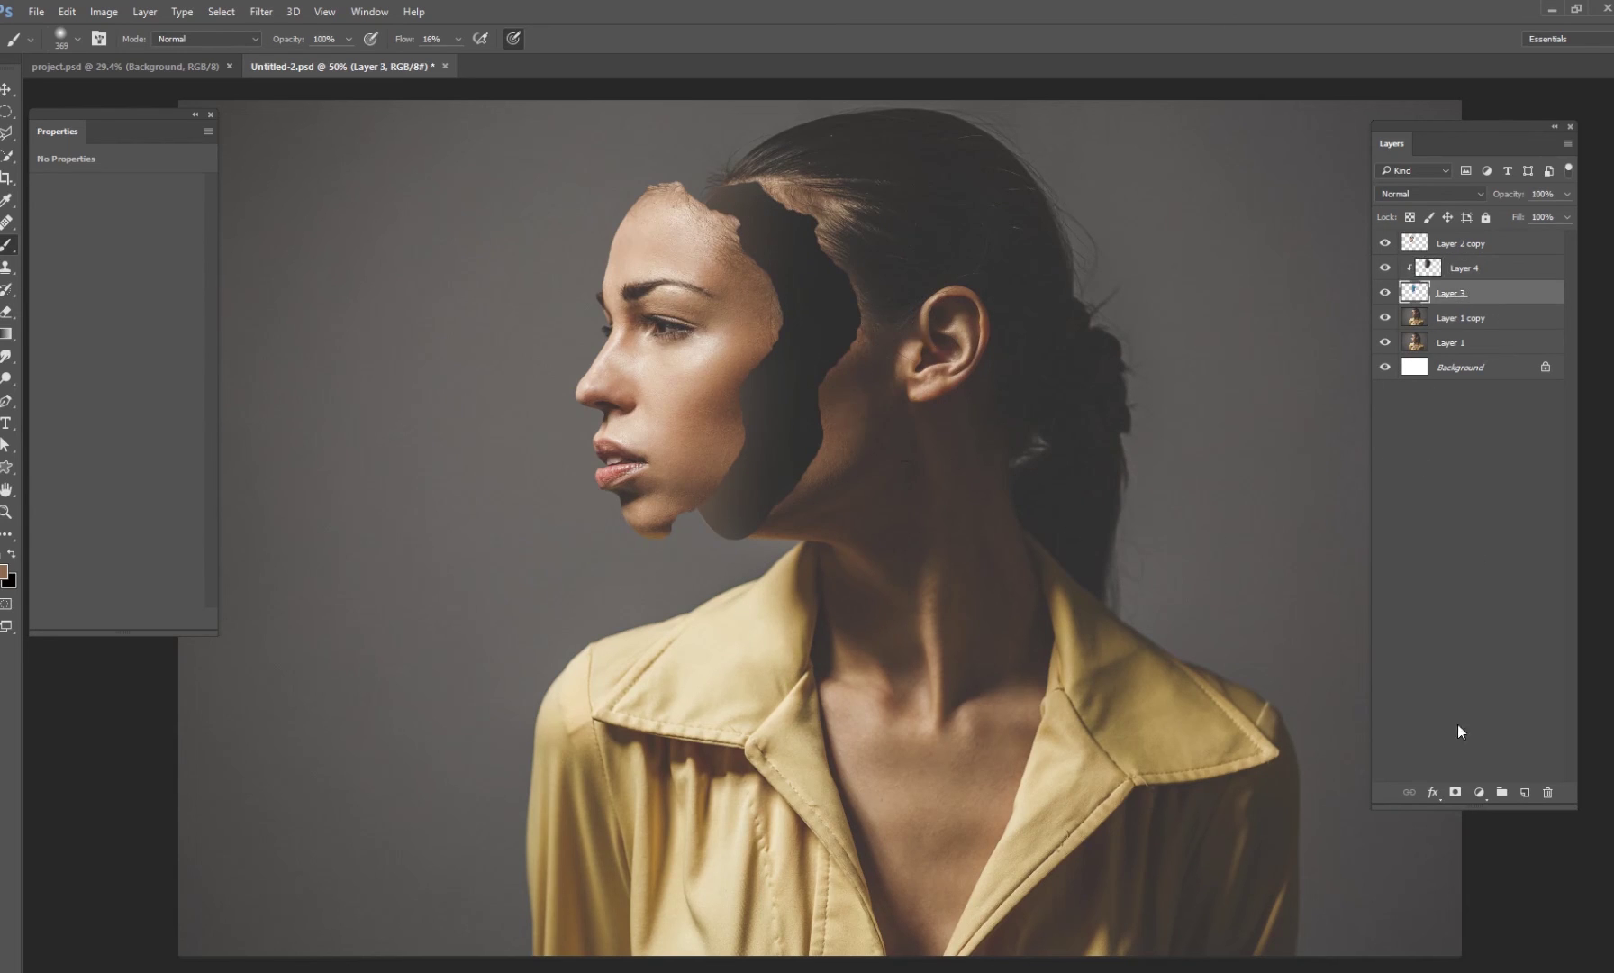
- Add an Inner Shadow layer effect to Layer 3, starting with angle 0
left_click(1433, 792)
left_click(1412, 293)
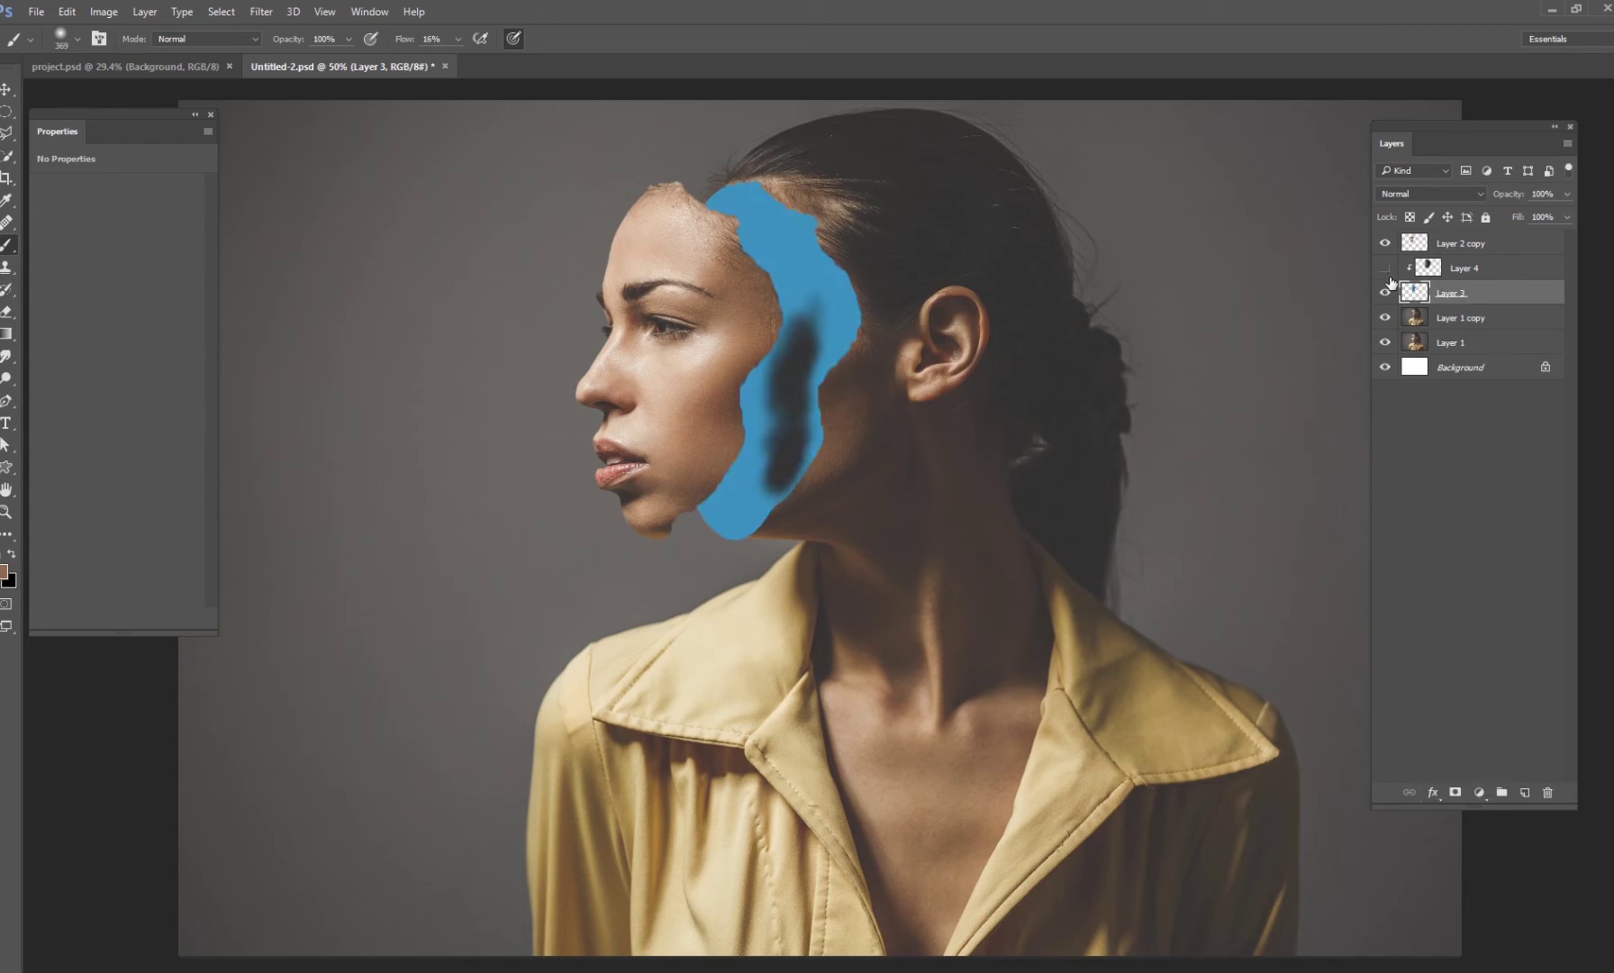
left_click(1433, 791)
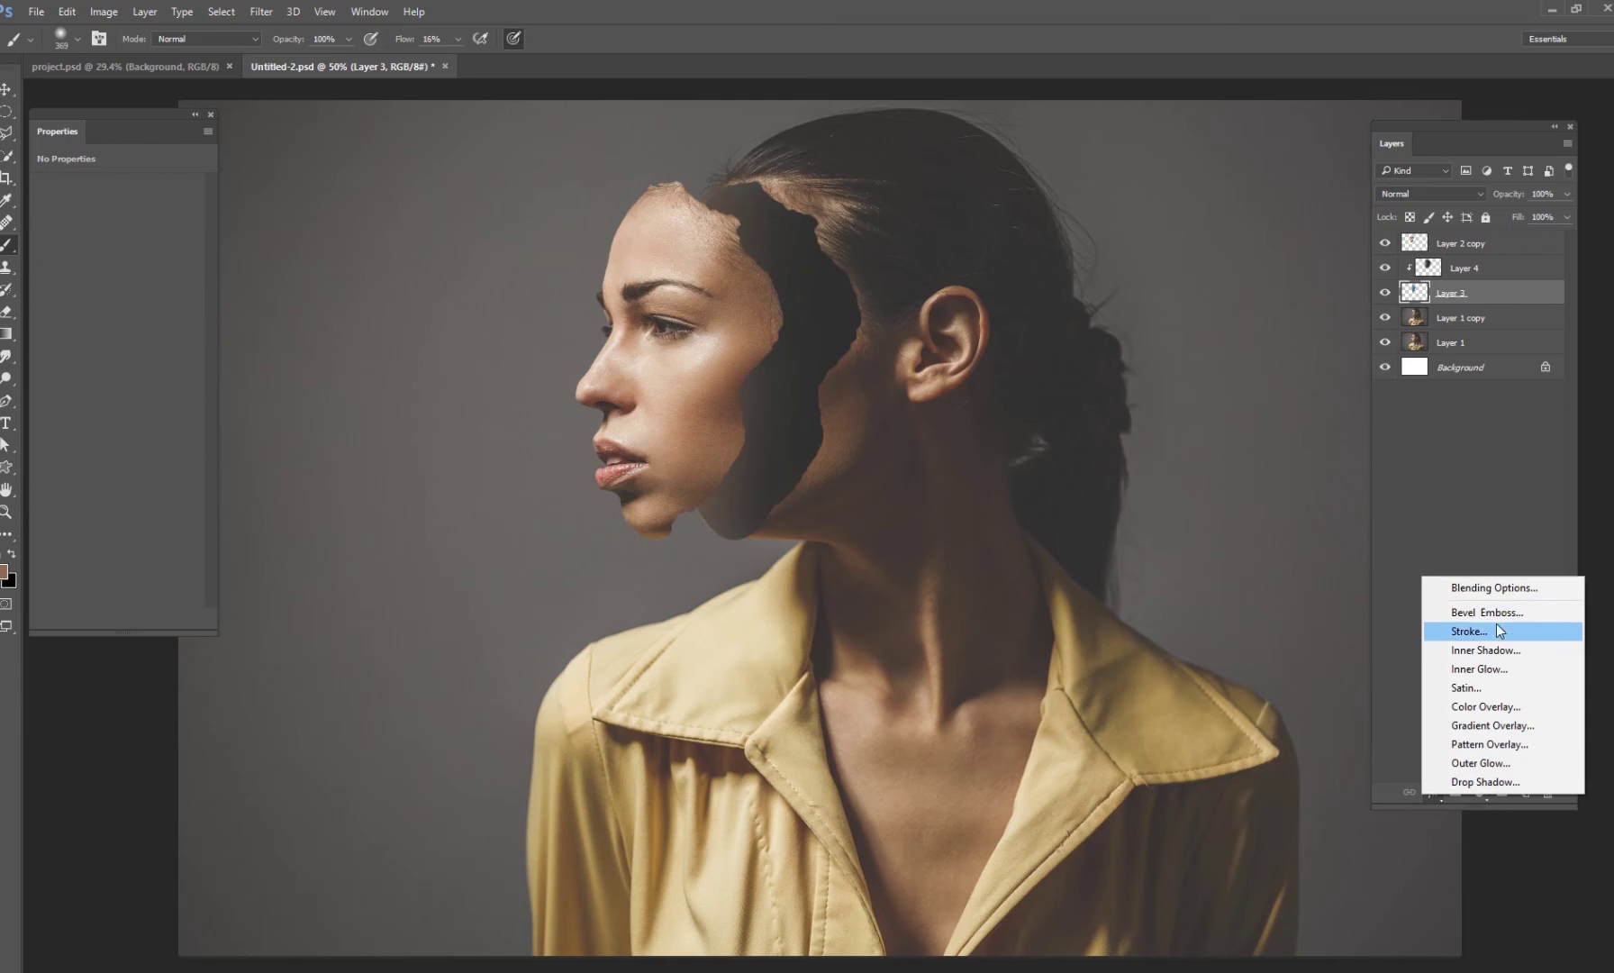
left_click(1498, 650)
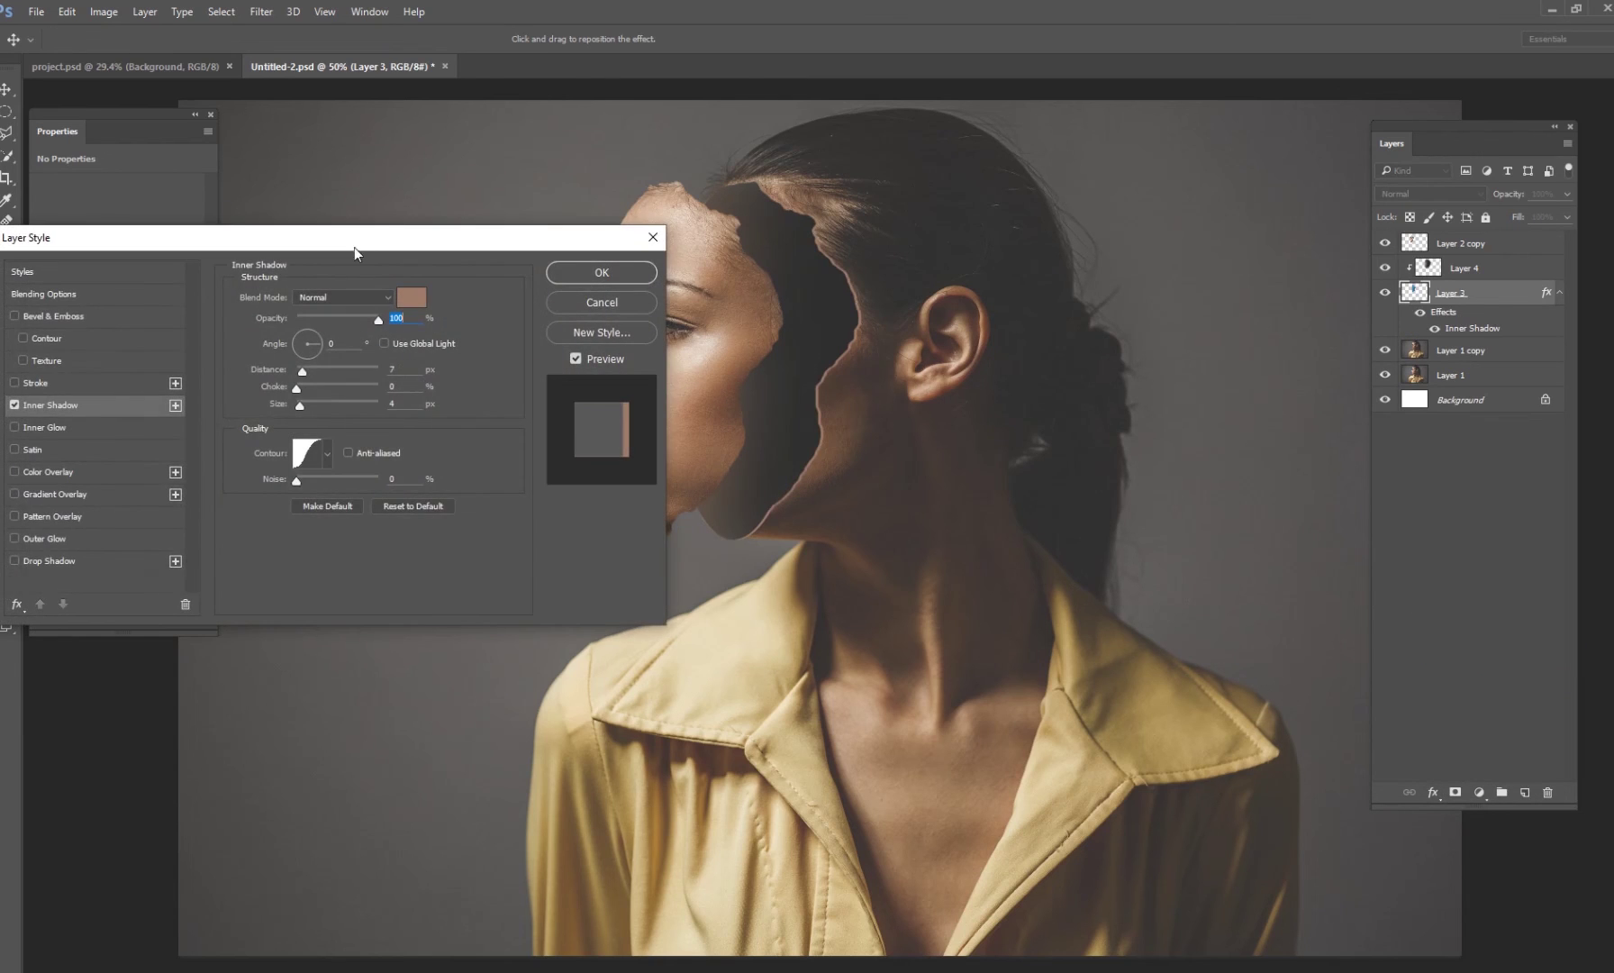
left_click_drag(354, 247, 482, 282)
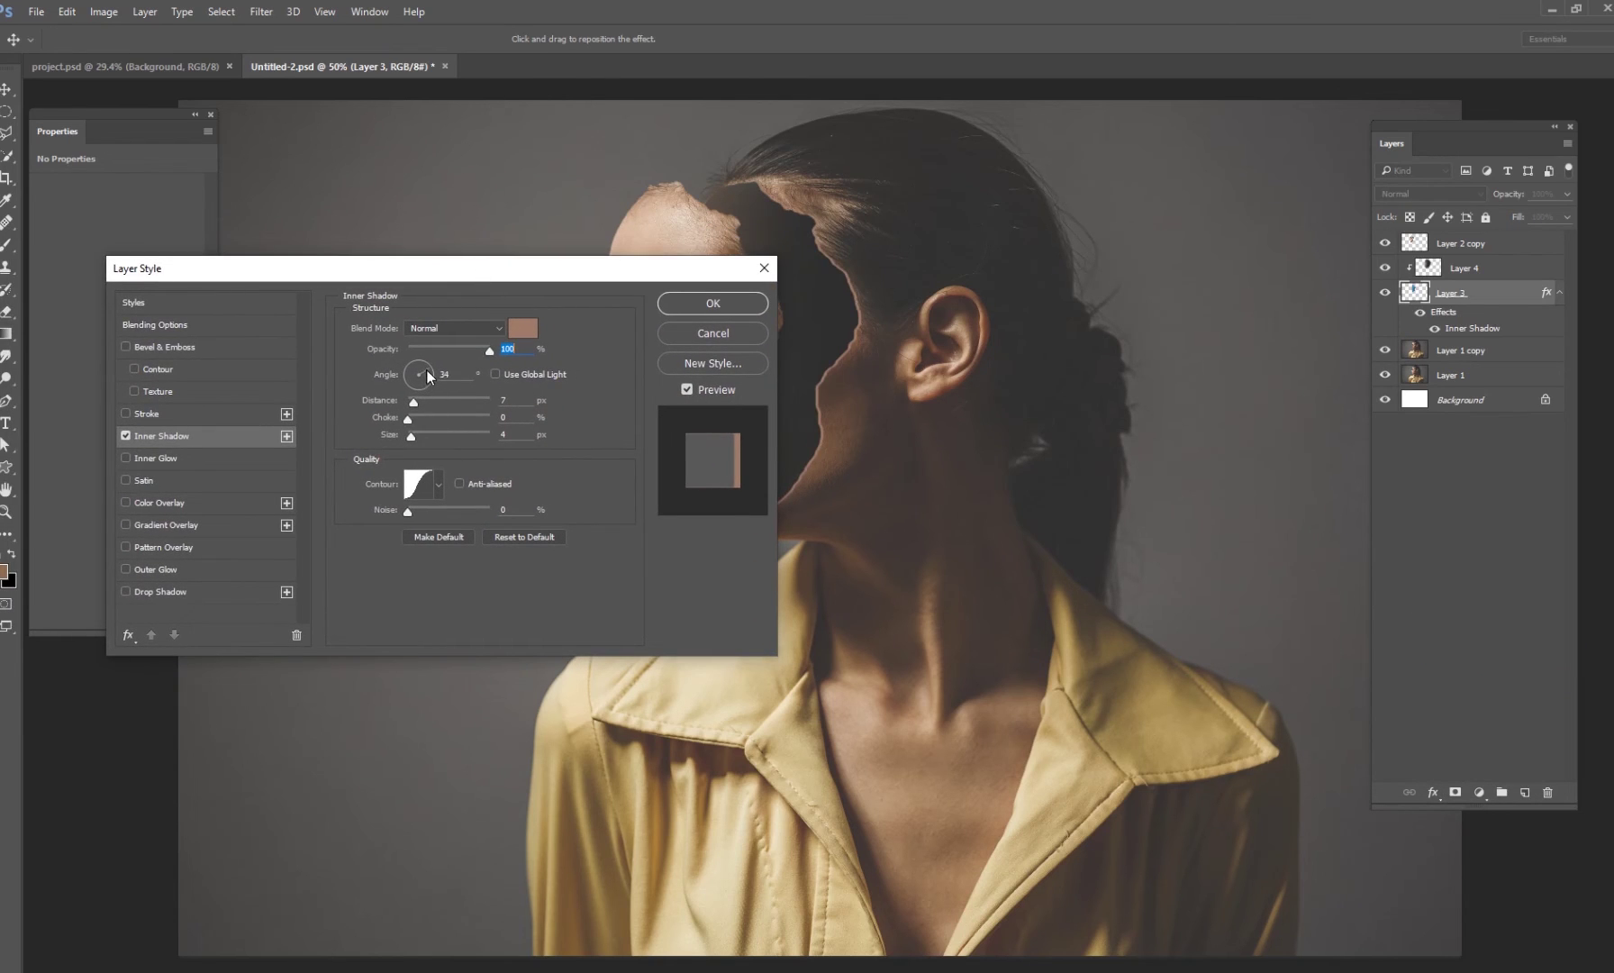
key("Tab")
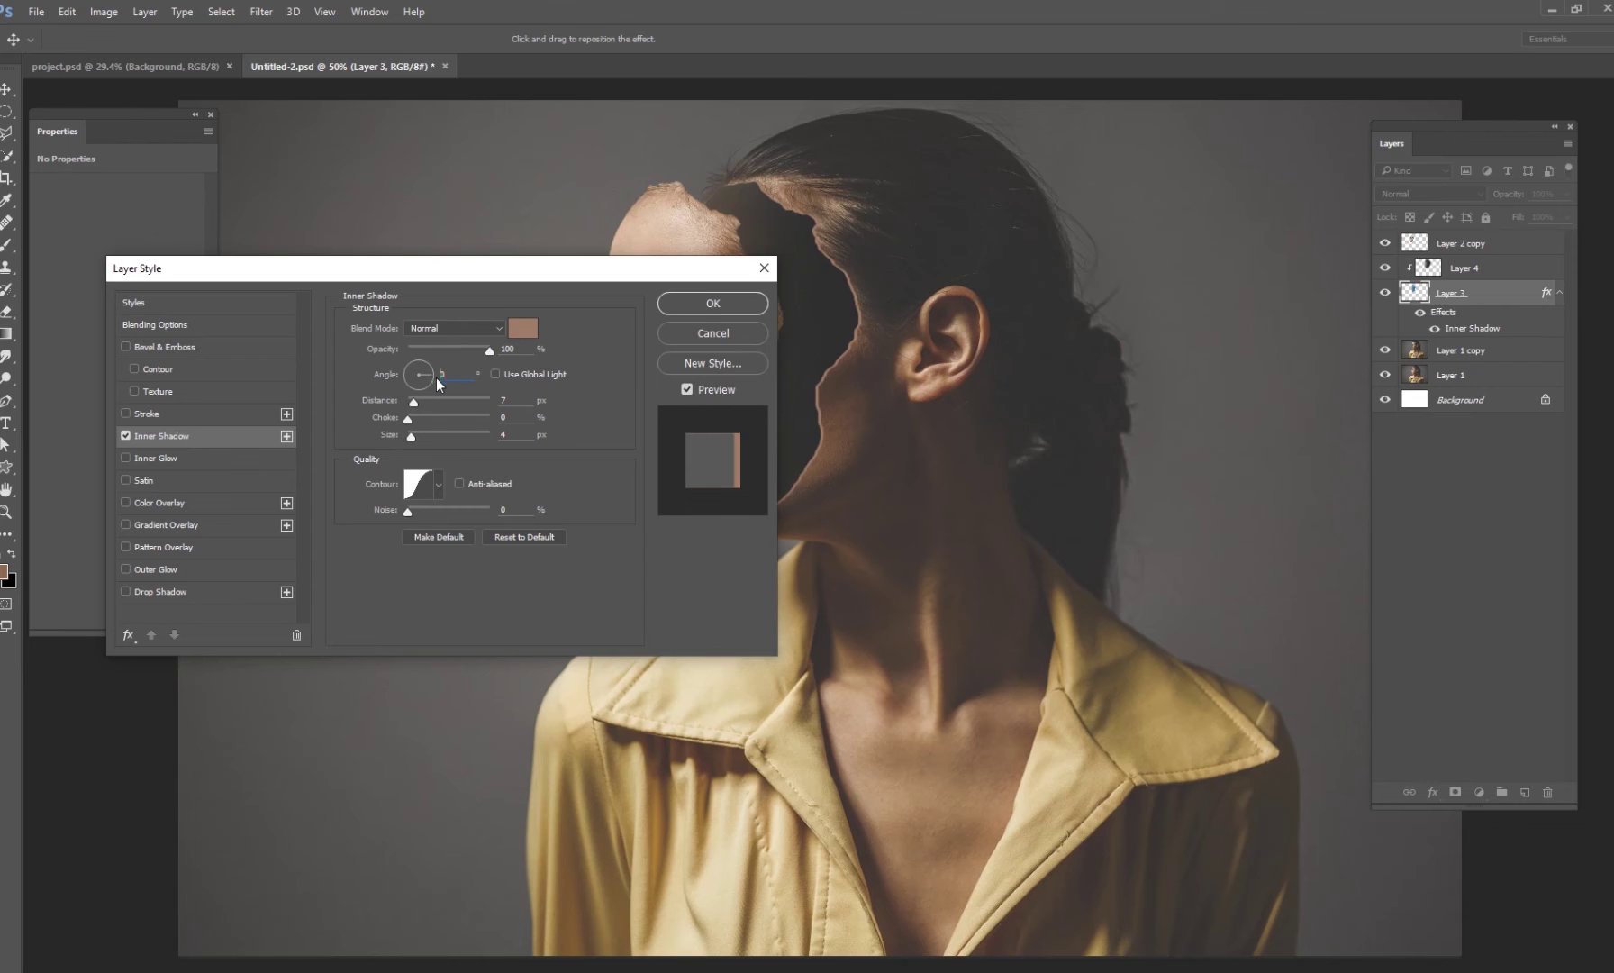
- Set the inner shadow colour to muted brown 987d70 with distance 7 px and size 4 px, then apply
left_click(522, 328)
left_click(706, 250)
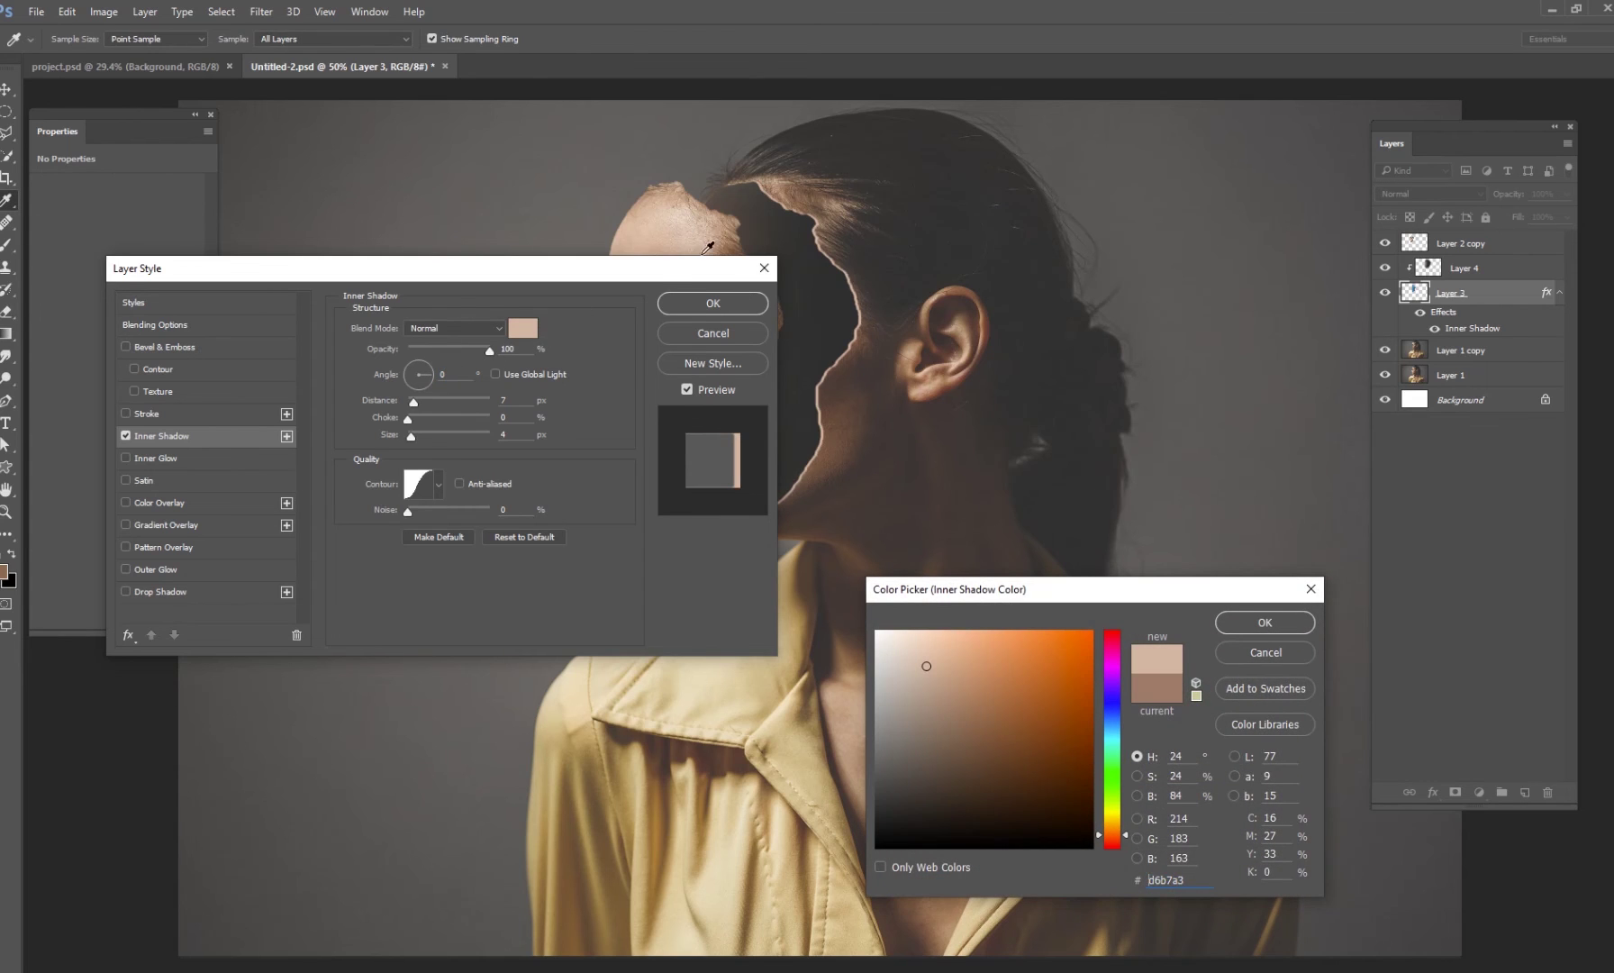
left_click(843, 437)
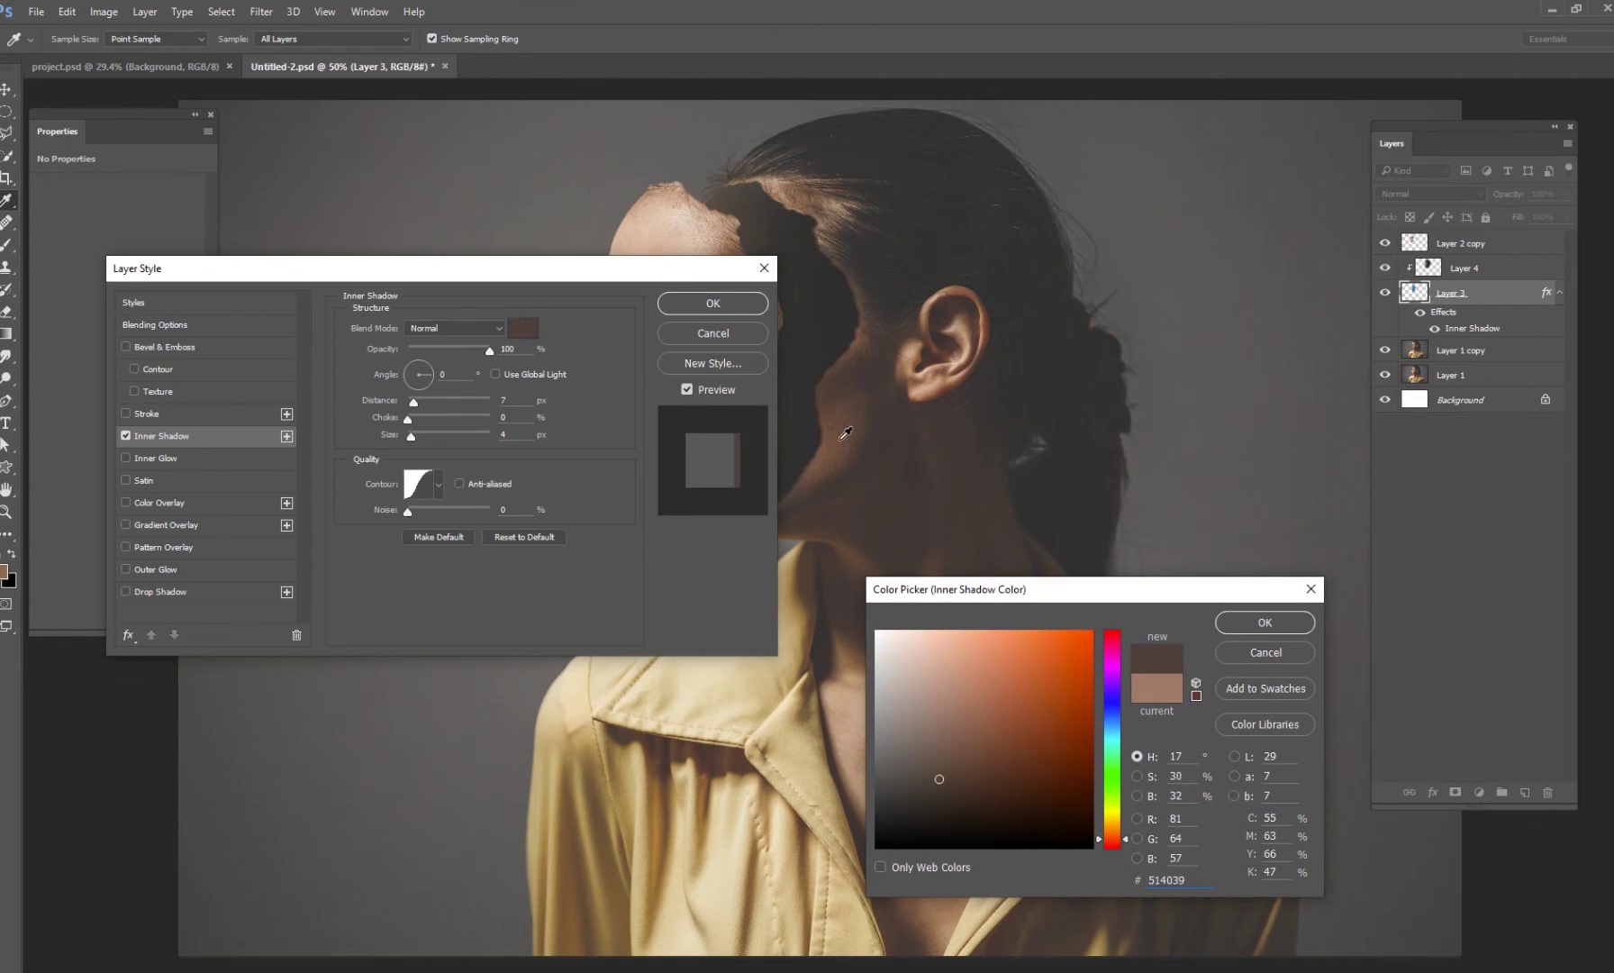
left_click(851, 423)
mouse_move(1000, 744)
left_mouse_down()
mouse_move(878, 732)
mouse_move(932, 718)
left_mouse_up()
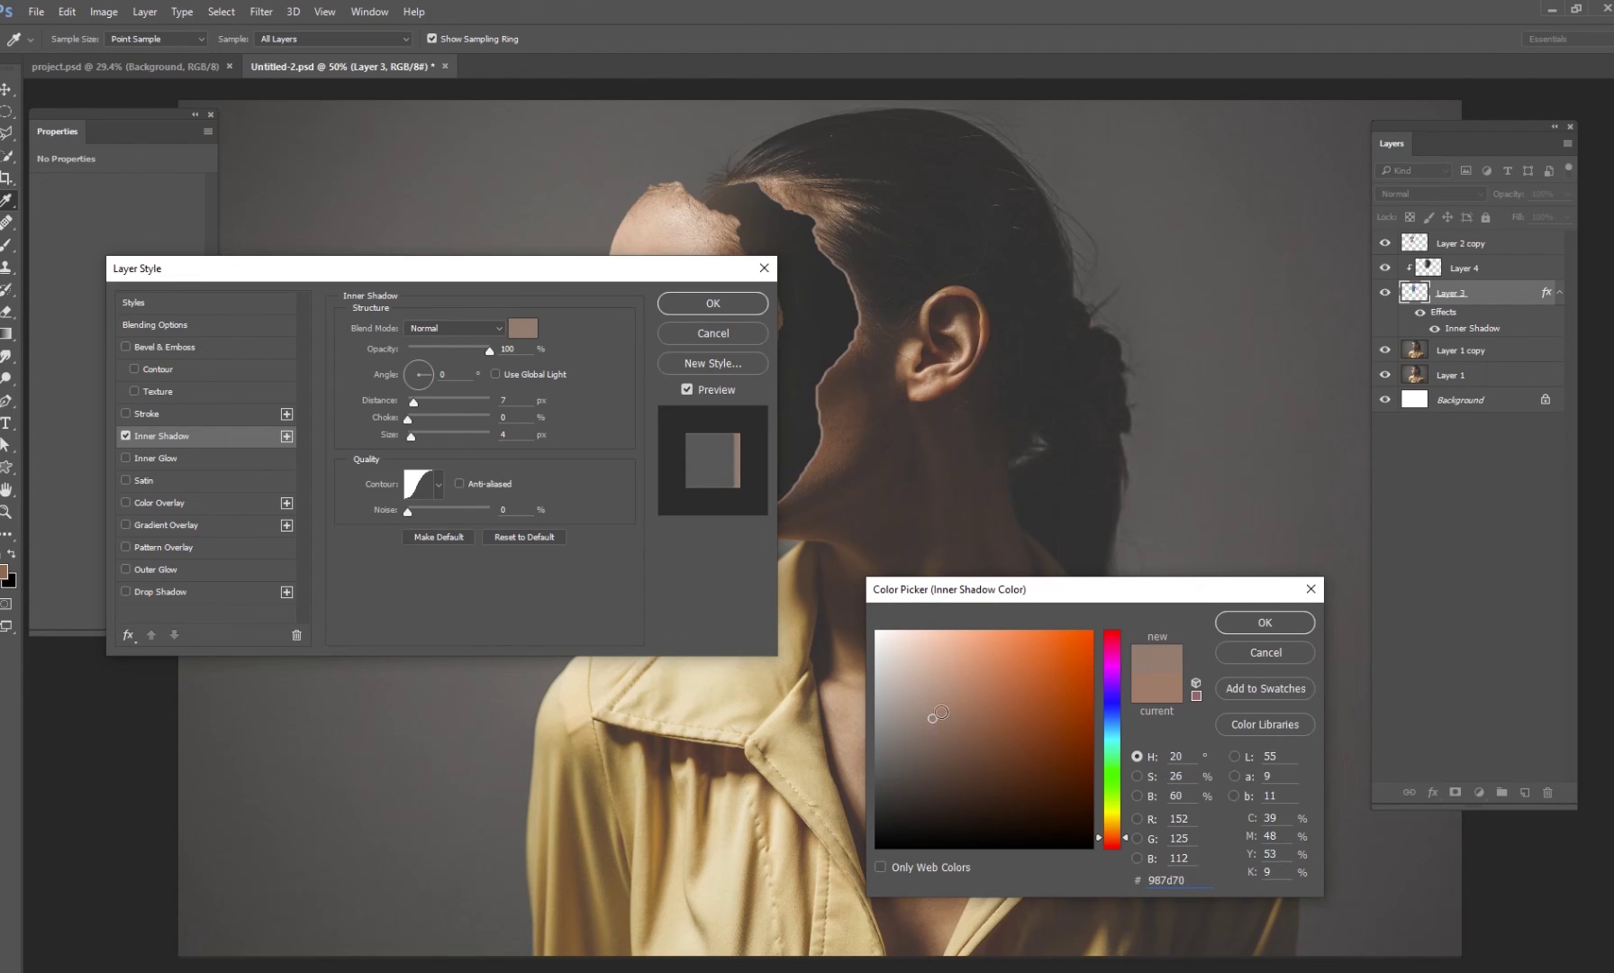
left_click(1262, 622)
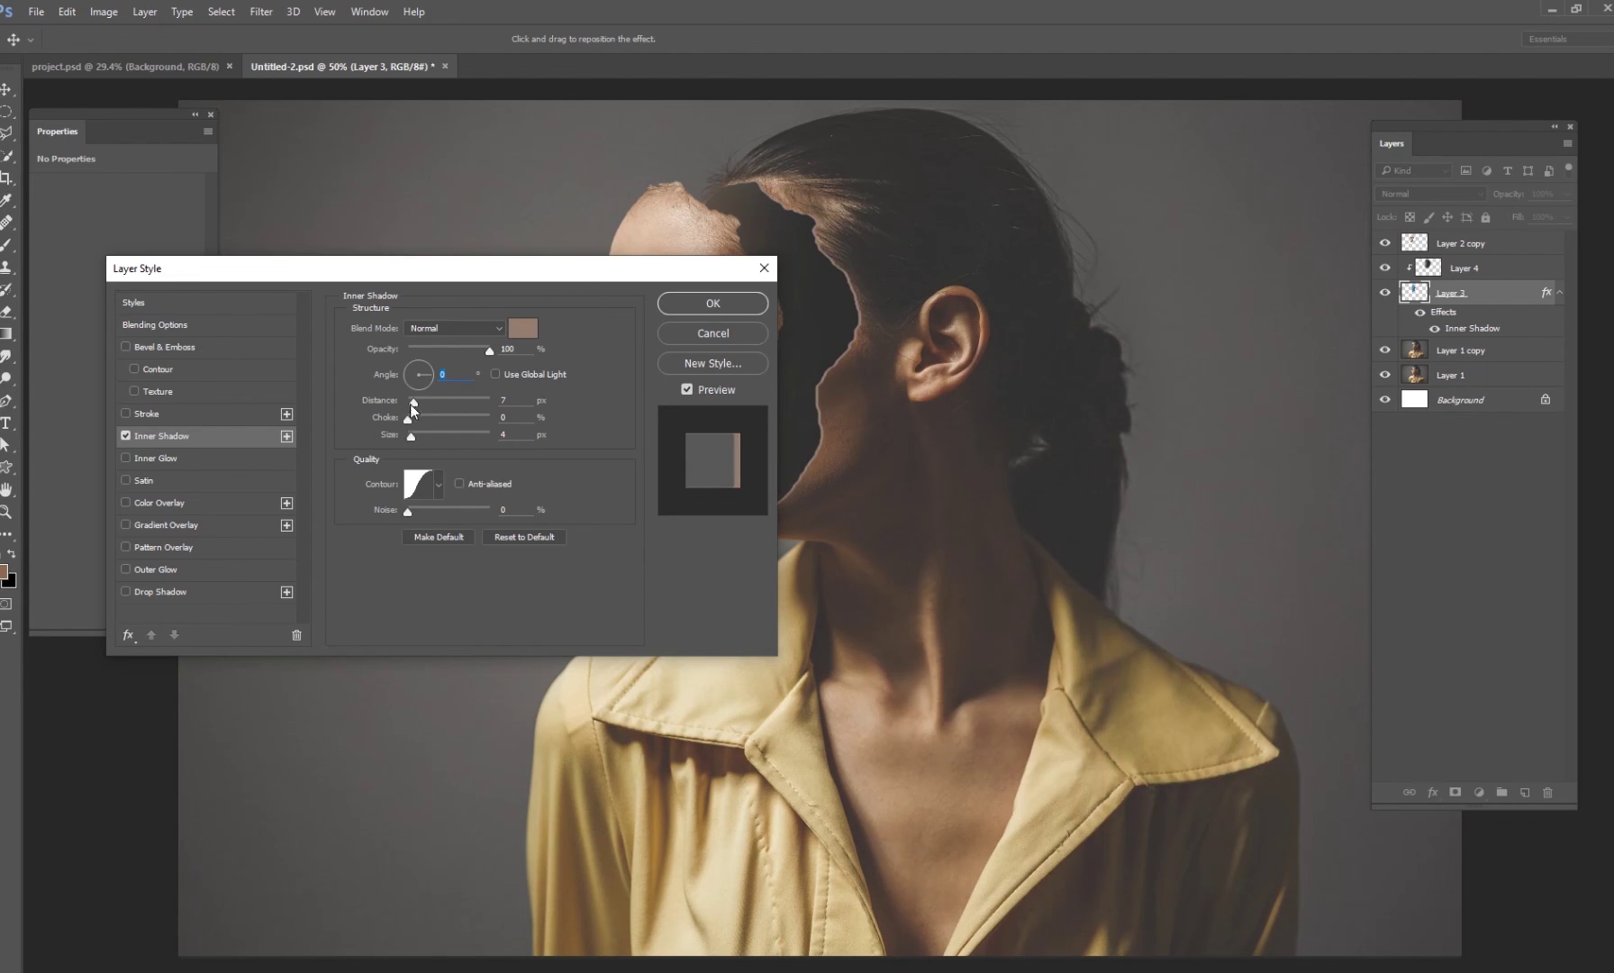
left_click_drag(410, 402, 416, 398)
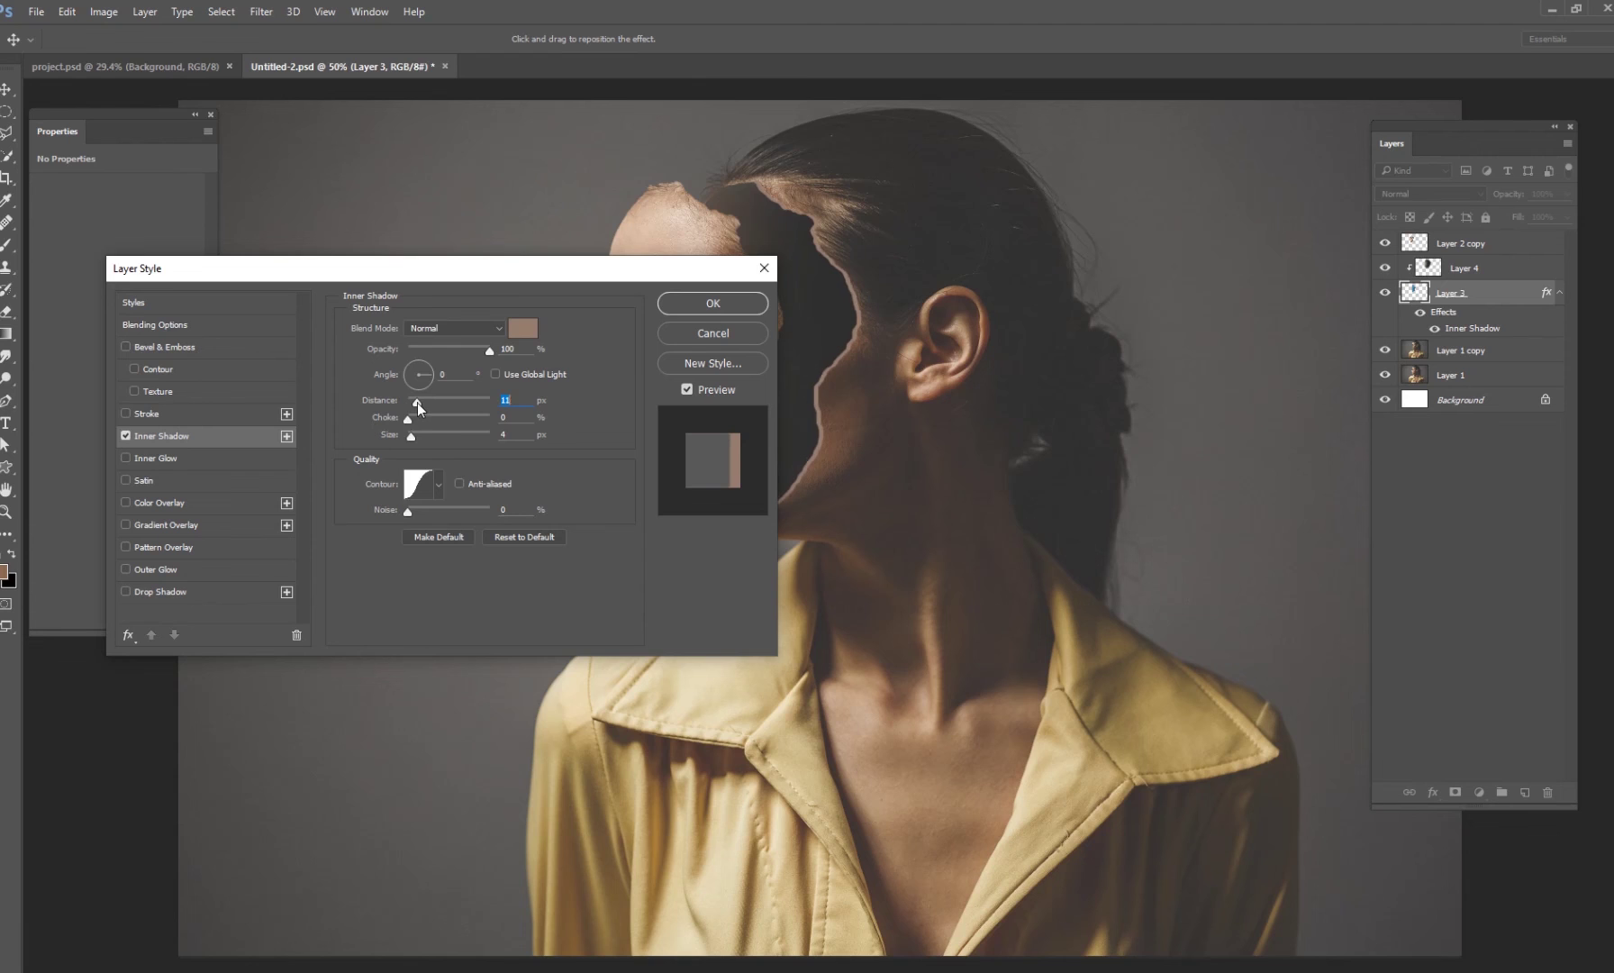
left_click(713, 305)
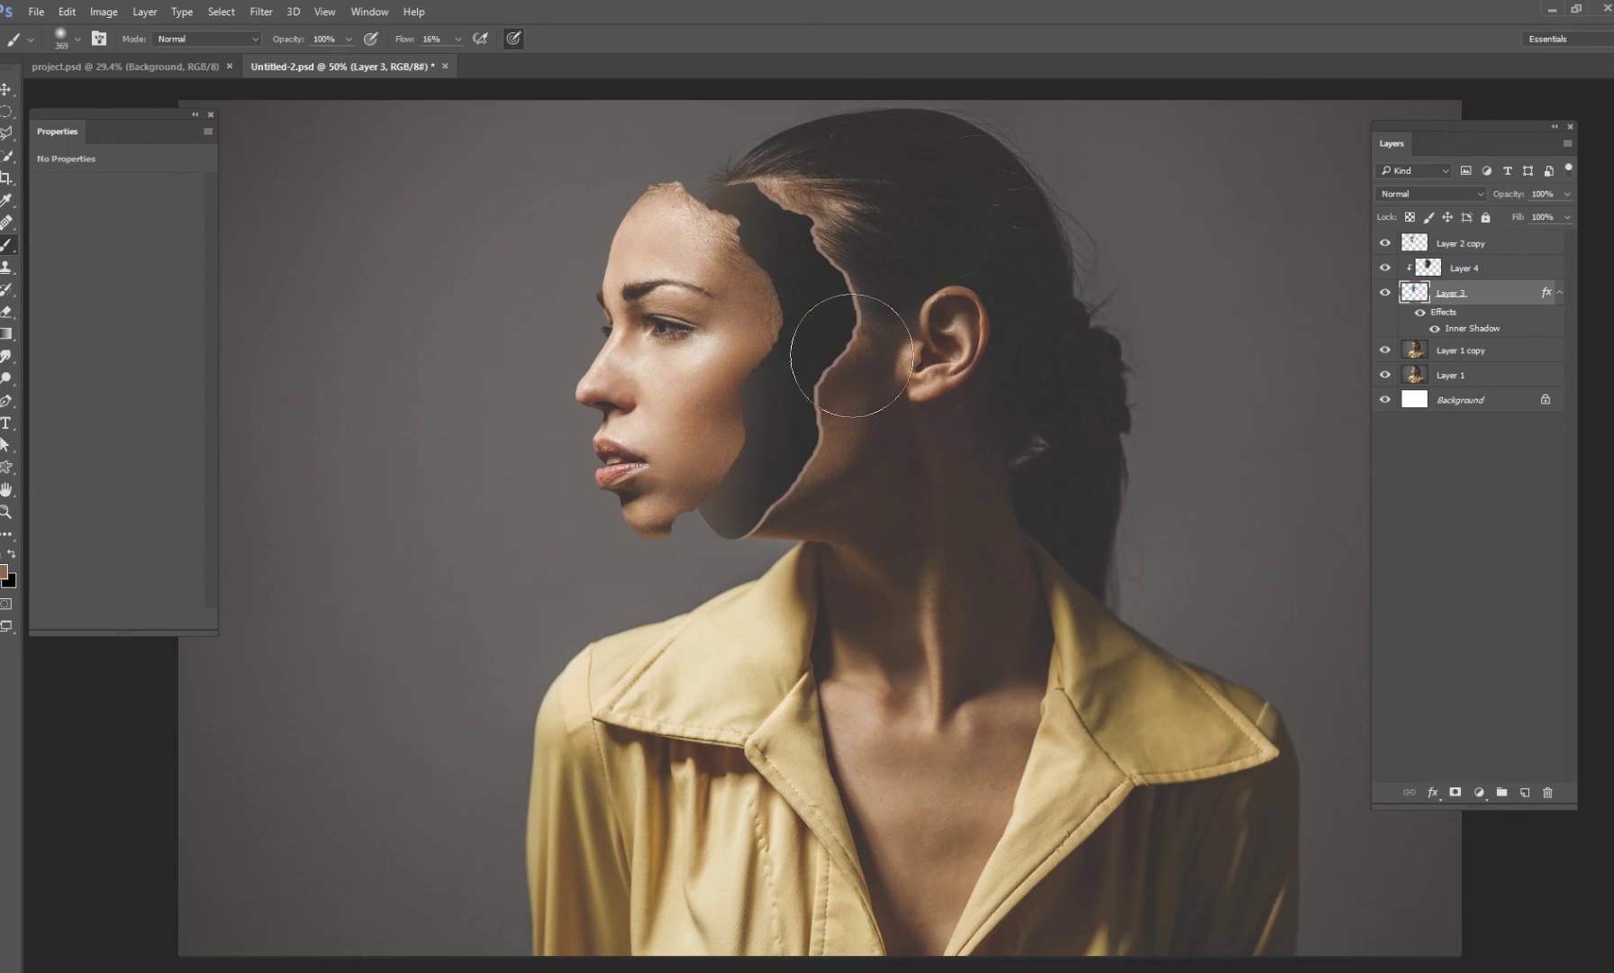
- Shift the Layer 2 copy face piece slightly right, then hide and reshow it to compare
left_click(7, 90)
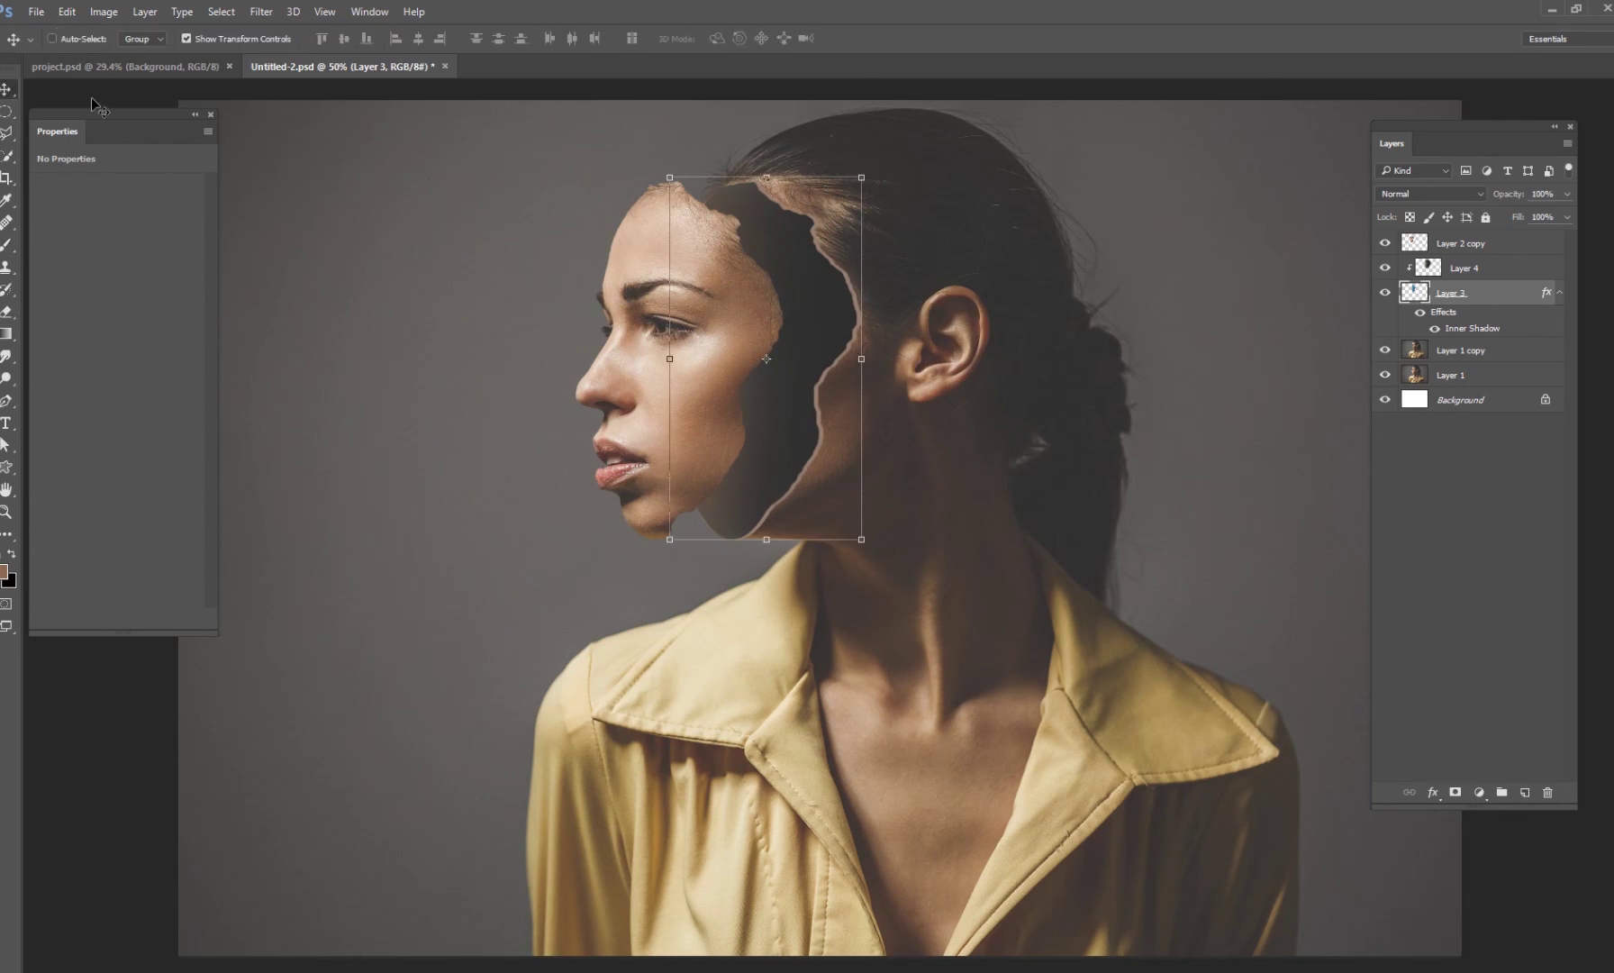
left_click(1442, 254)
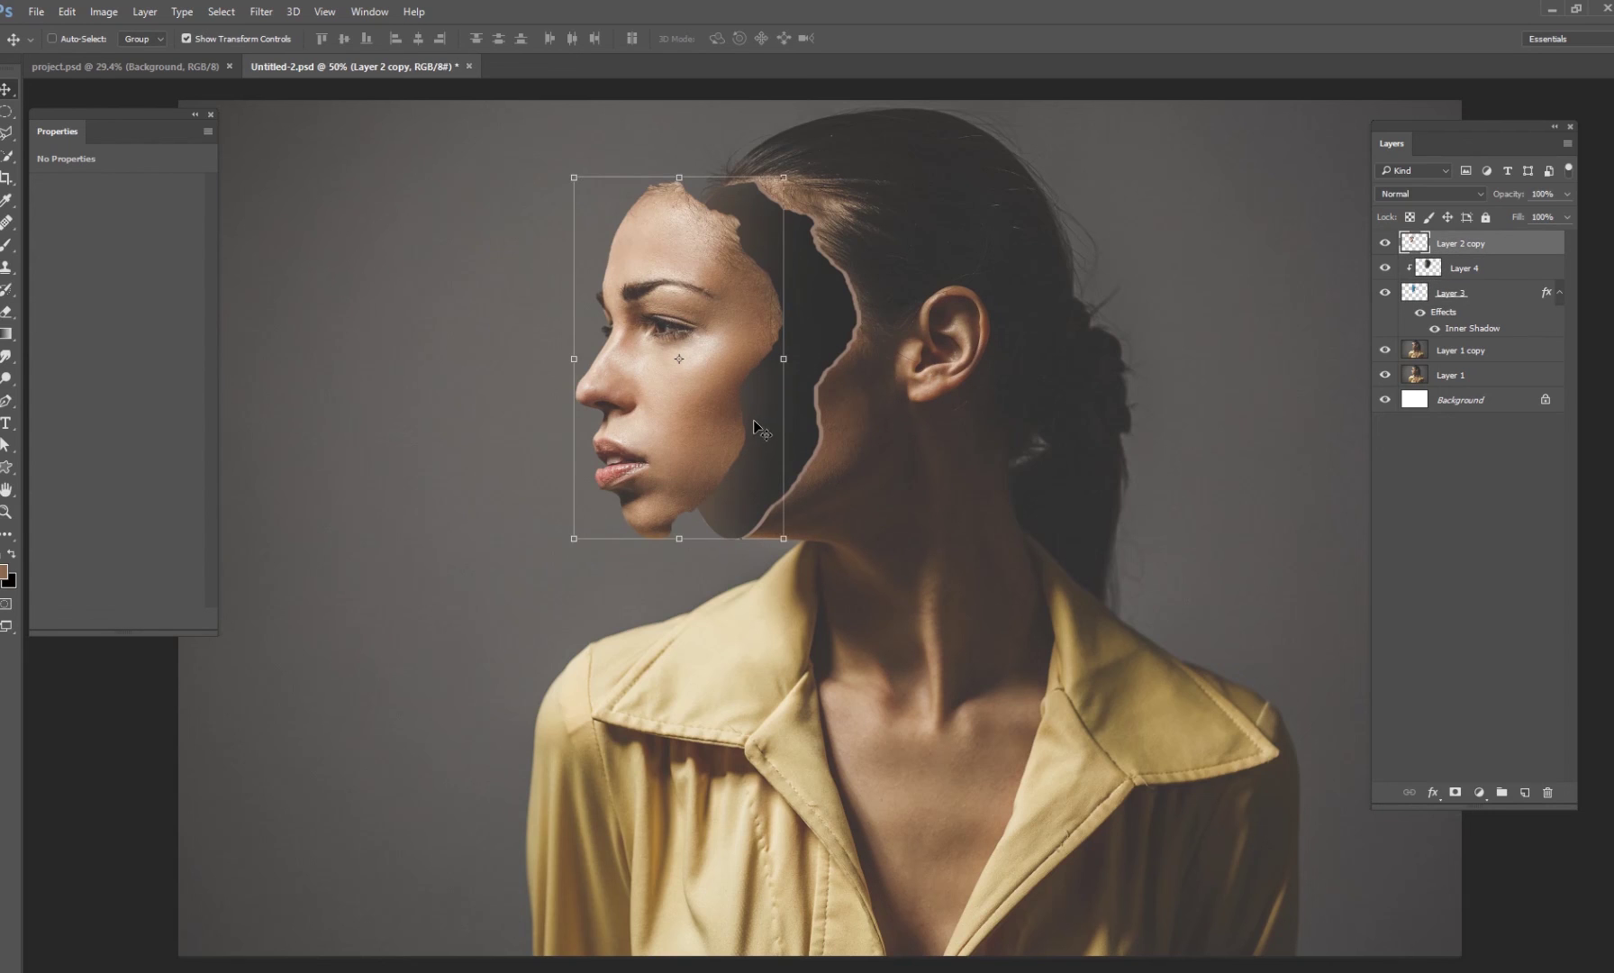
left_click_drag(753, 419, 772, 422)
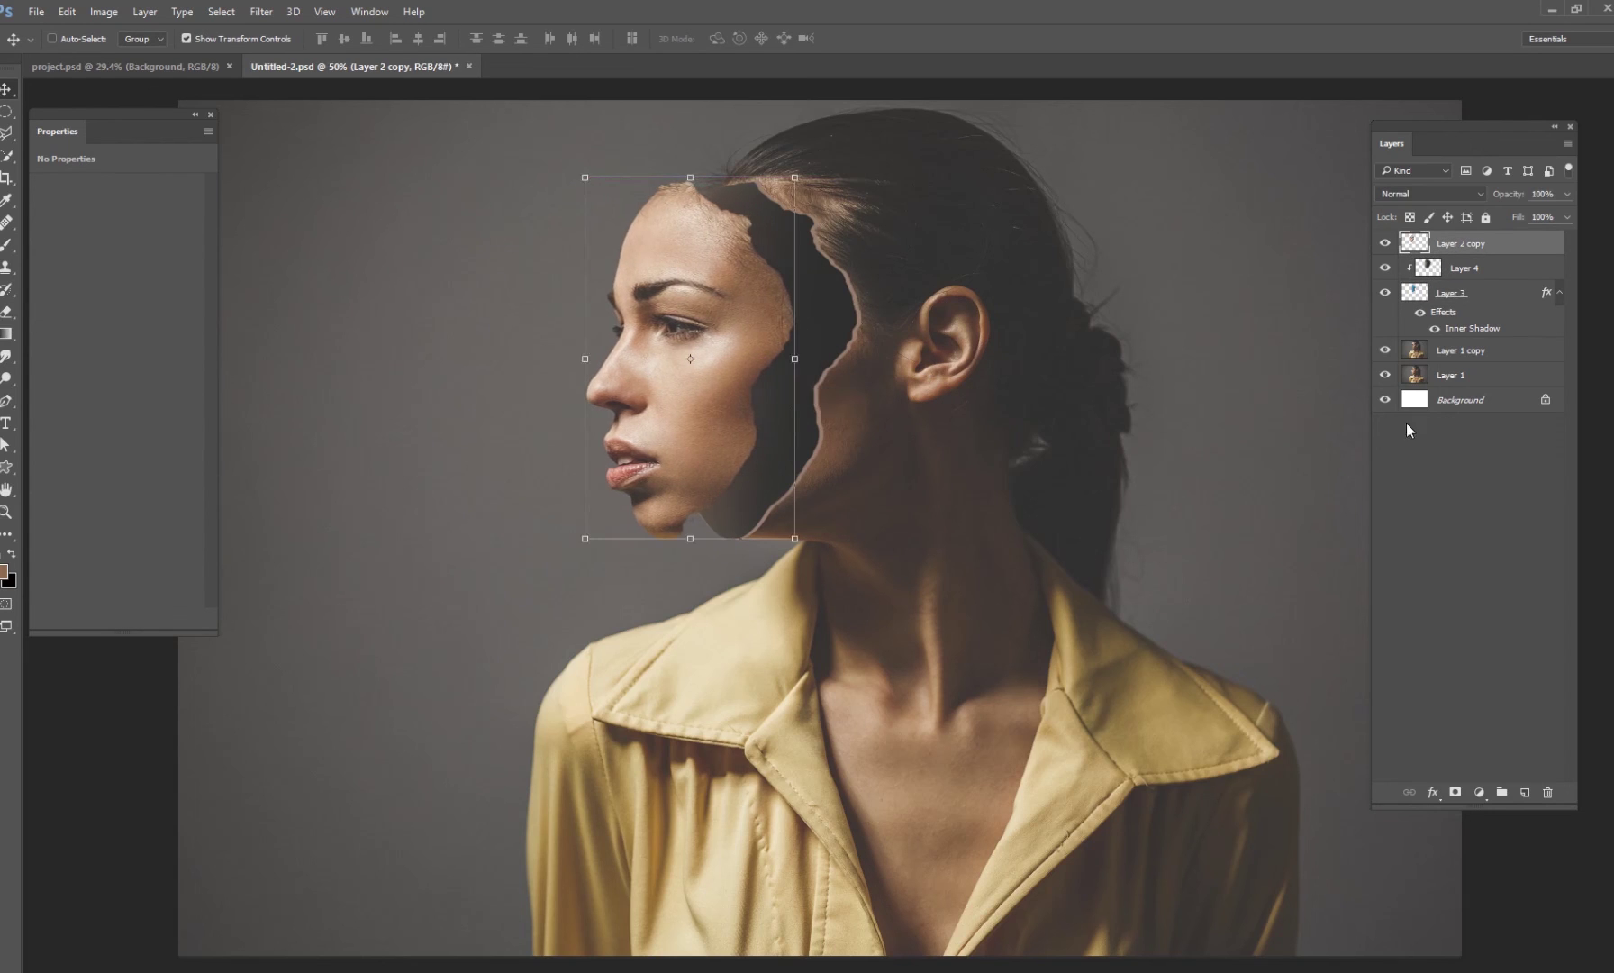
left_click(1448, 403)
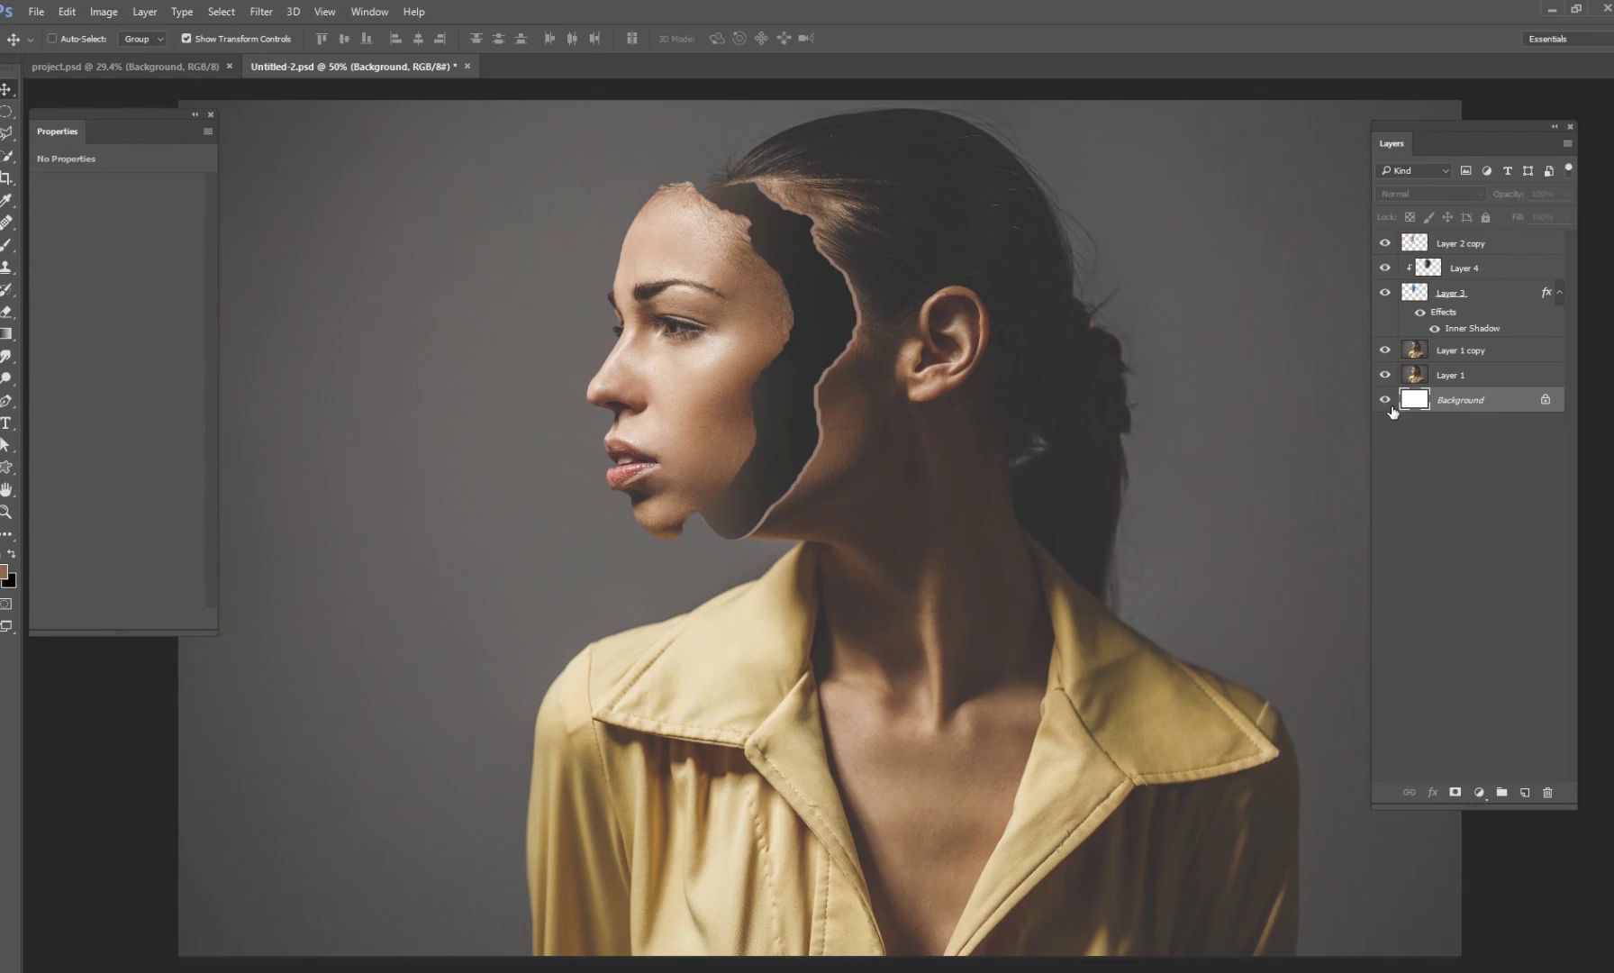
left_click(1385, 245)
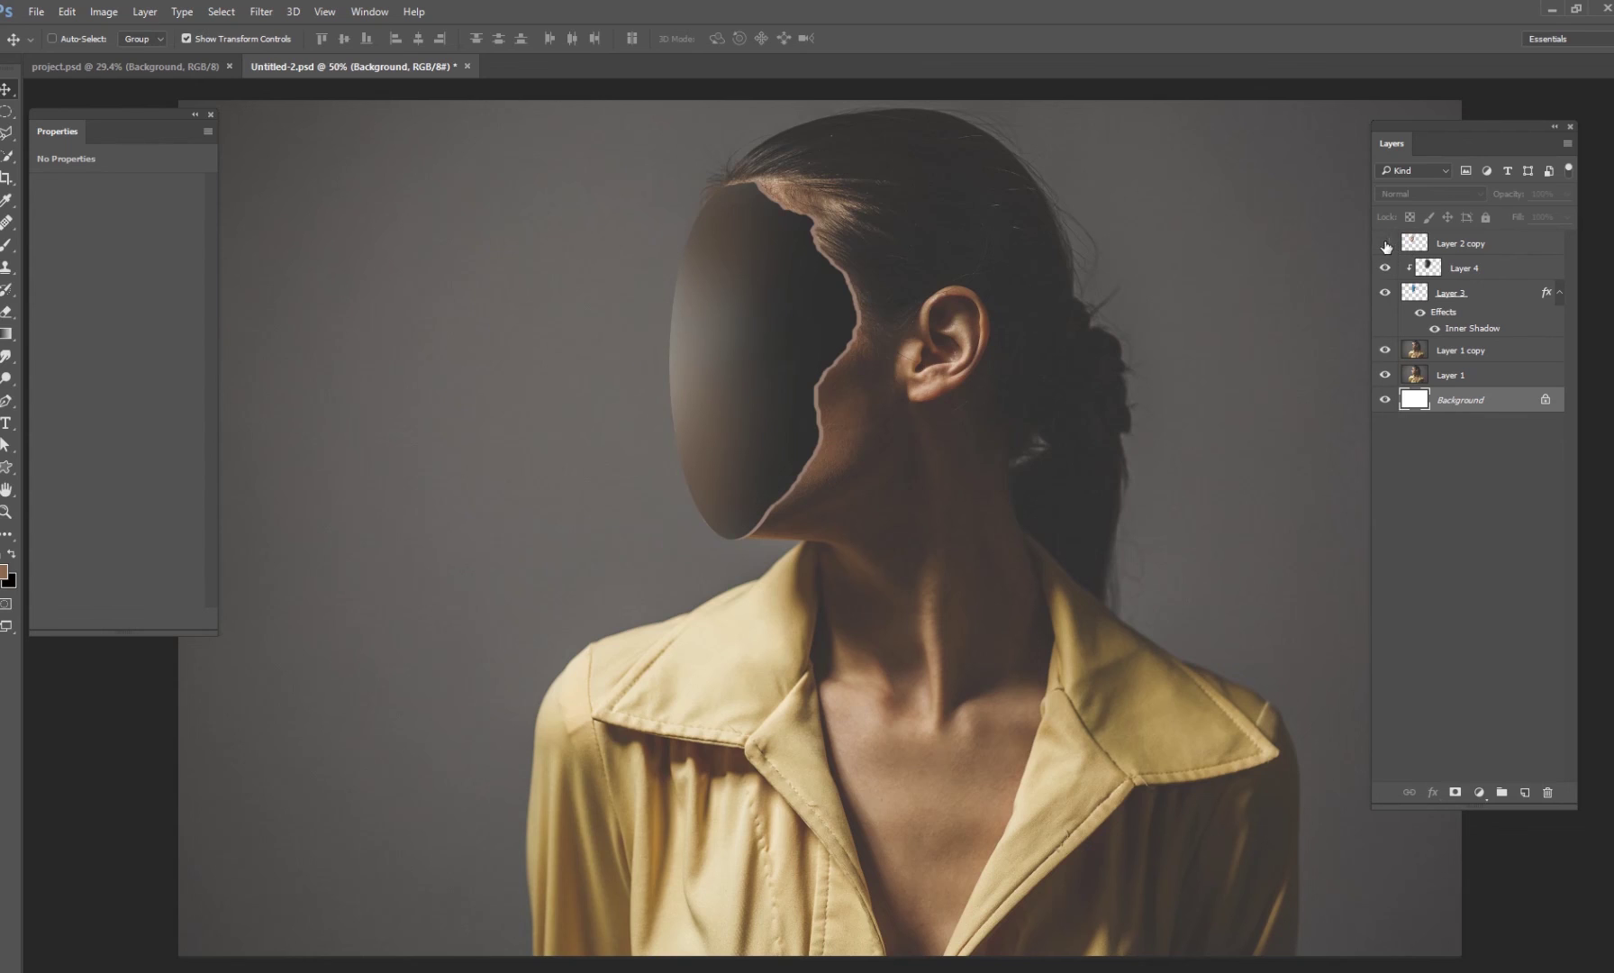
left_click(1385, 245)
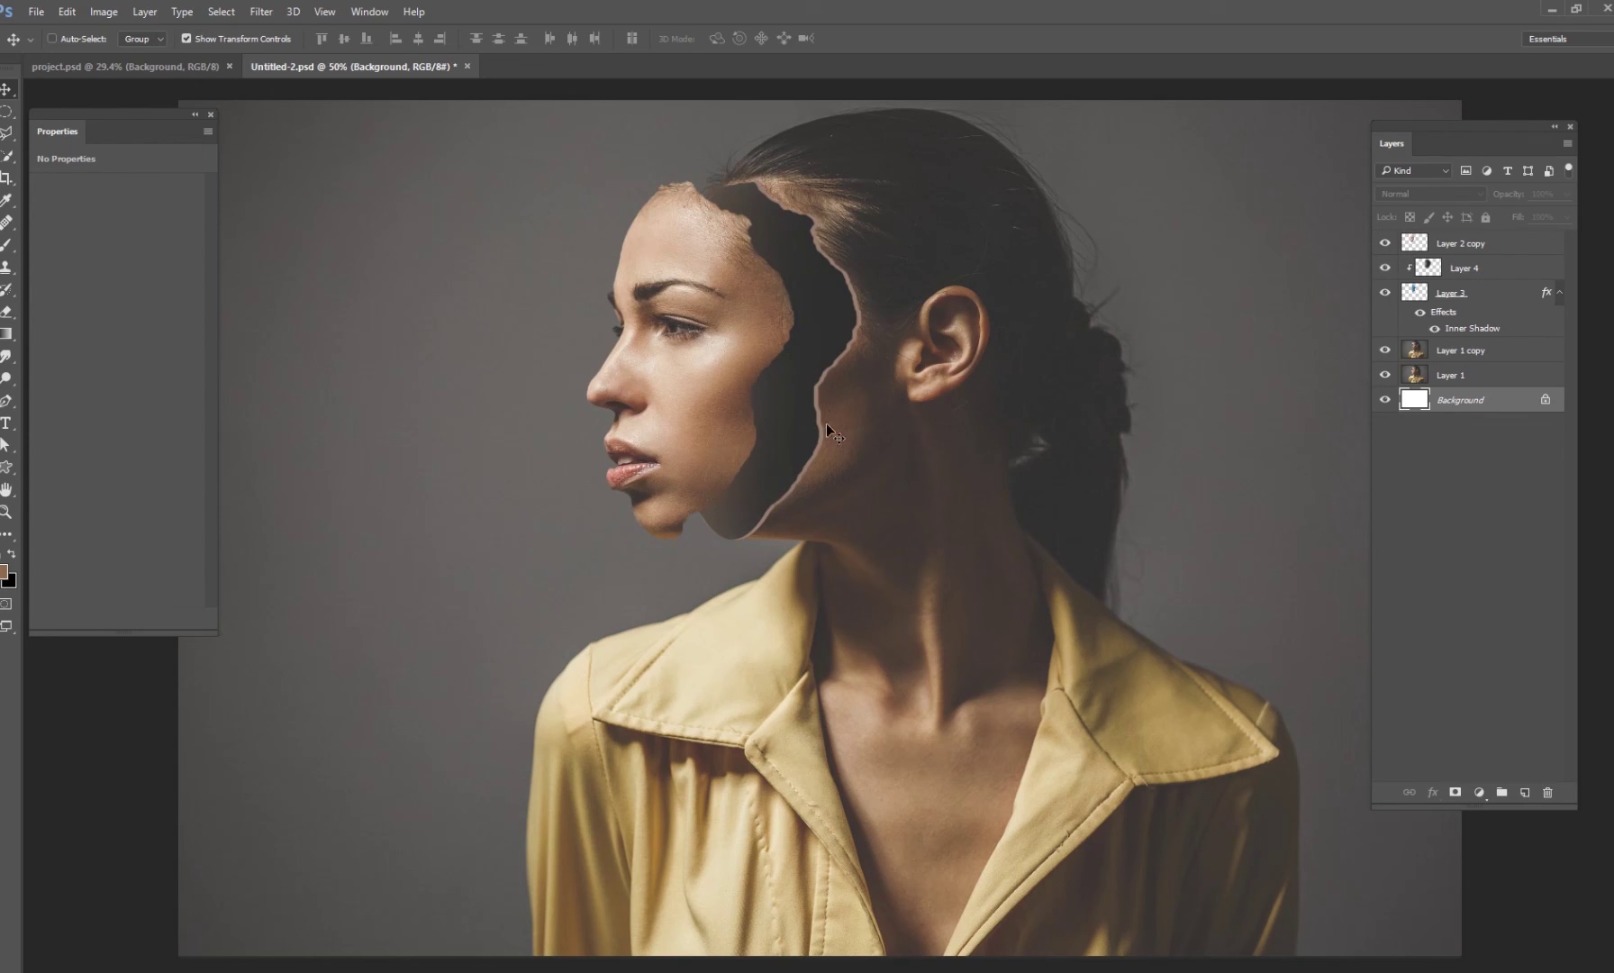